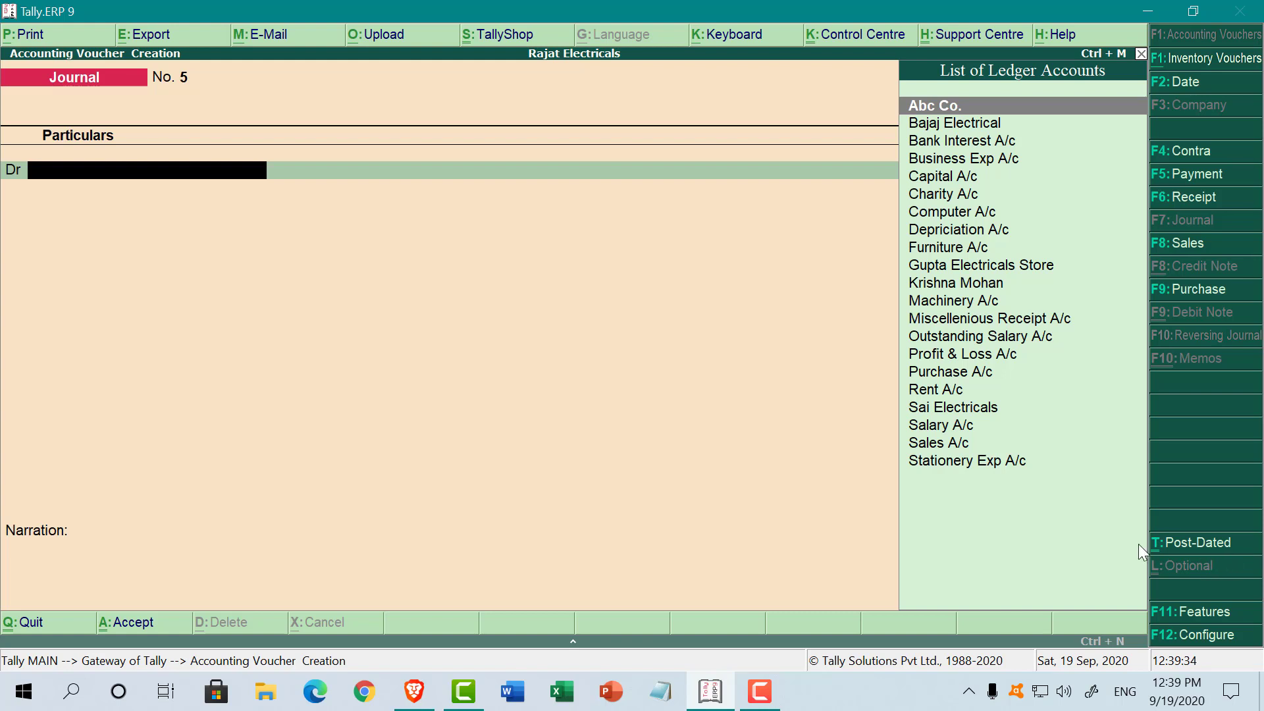
# Start Purchase voucher No. 1, toggle voucher and invoice mode, and open Accounting Features (F11)
pyautogui.click(1223, 291)
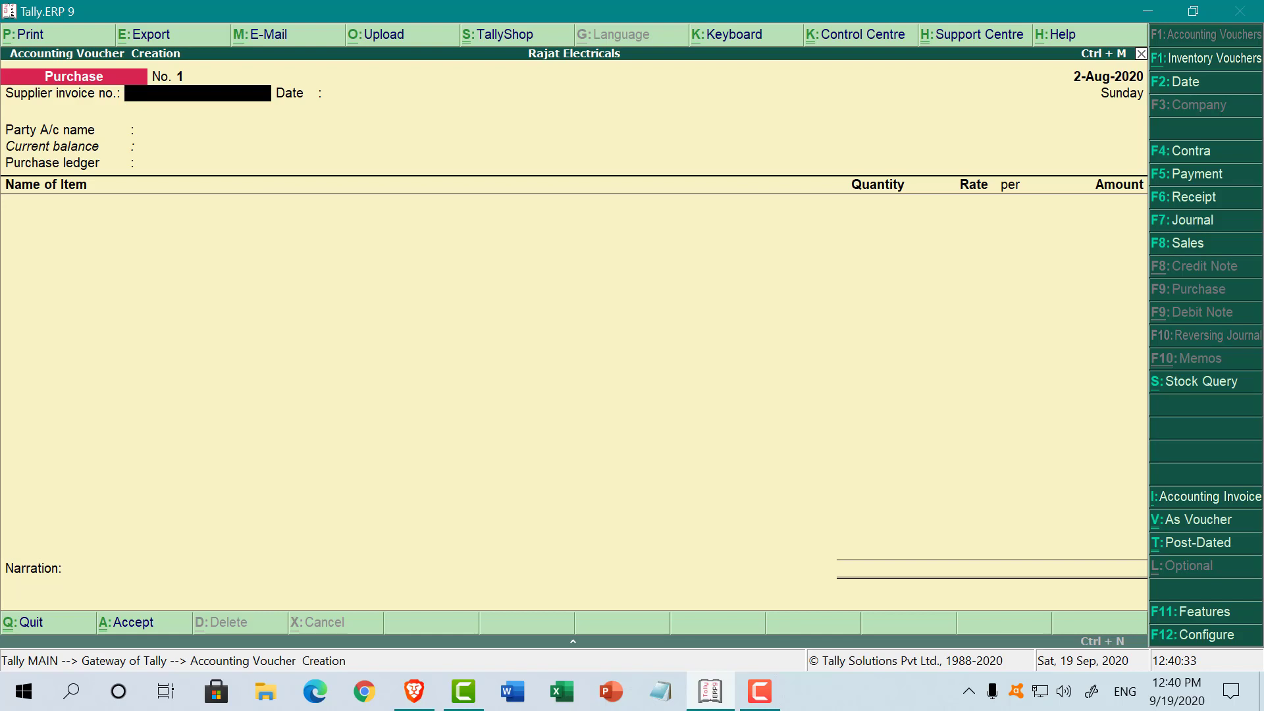
pyautogui.hotkey('ctrl', 'v')
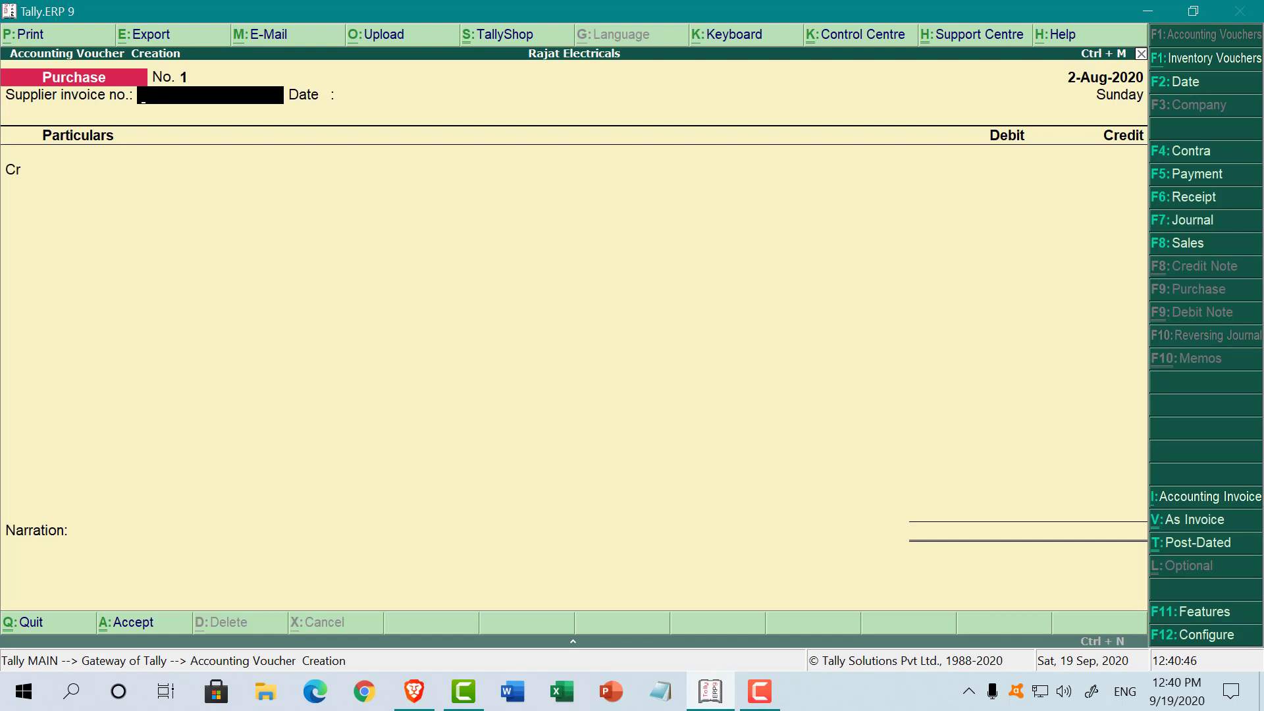
pyautogui.hotkey('ctrl', 'v')
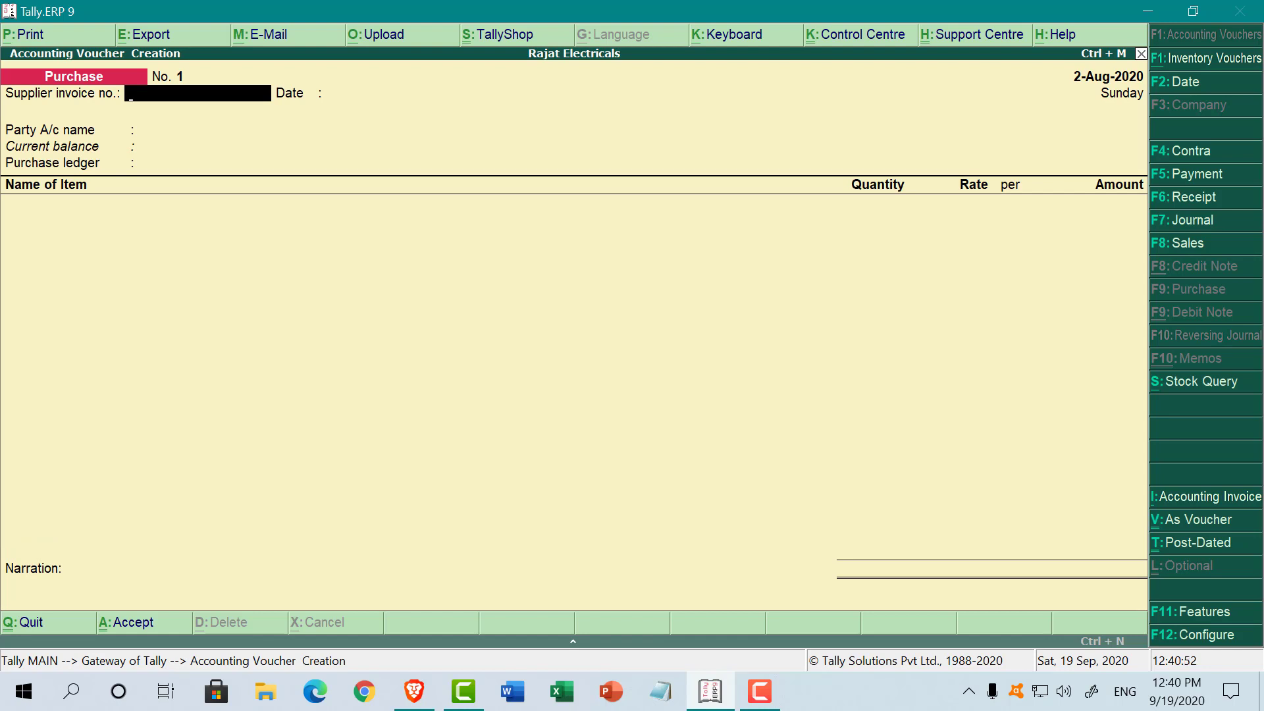
pyautogui.press('F11')
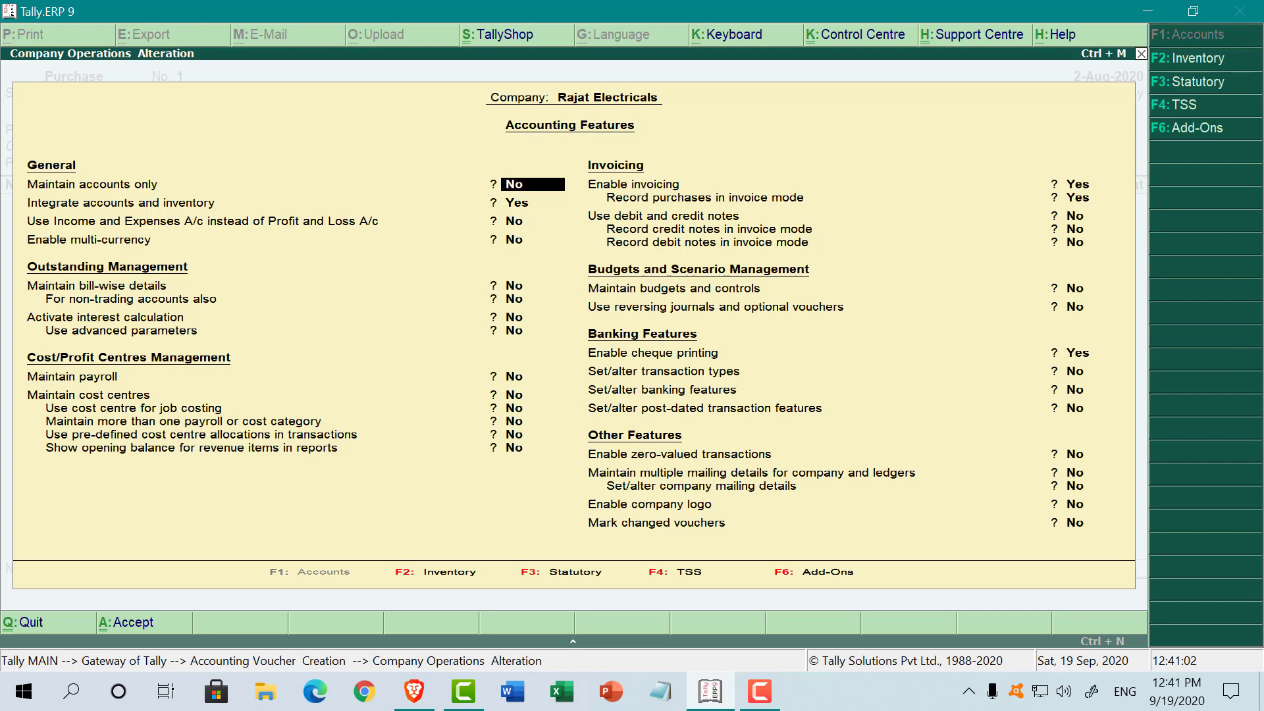
# Step through the Invoicing options without changes and accept them, returning to Purchase voucher No. 1
pyautogui.press('Return')
pyautogui.press('Return')
pyautogui.press('Return')
pyautogui.press('Return')
pyautogui.press('Return')
pyautogui.press('Return')
pyautogui.press('Return')
pyautogui.press('Return')
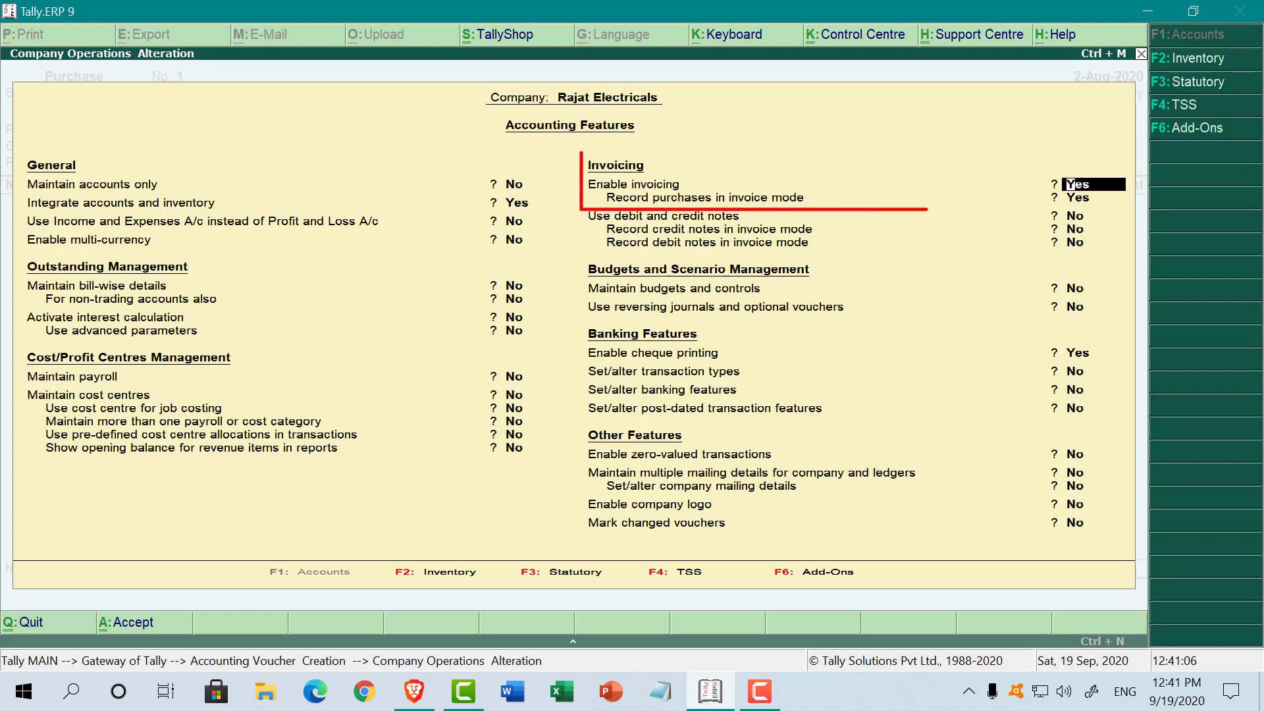
pyautogui.press('Return')
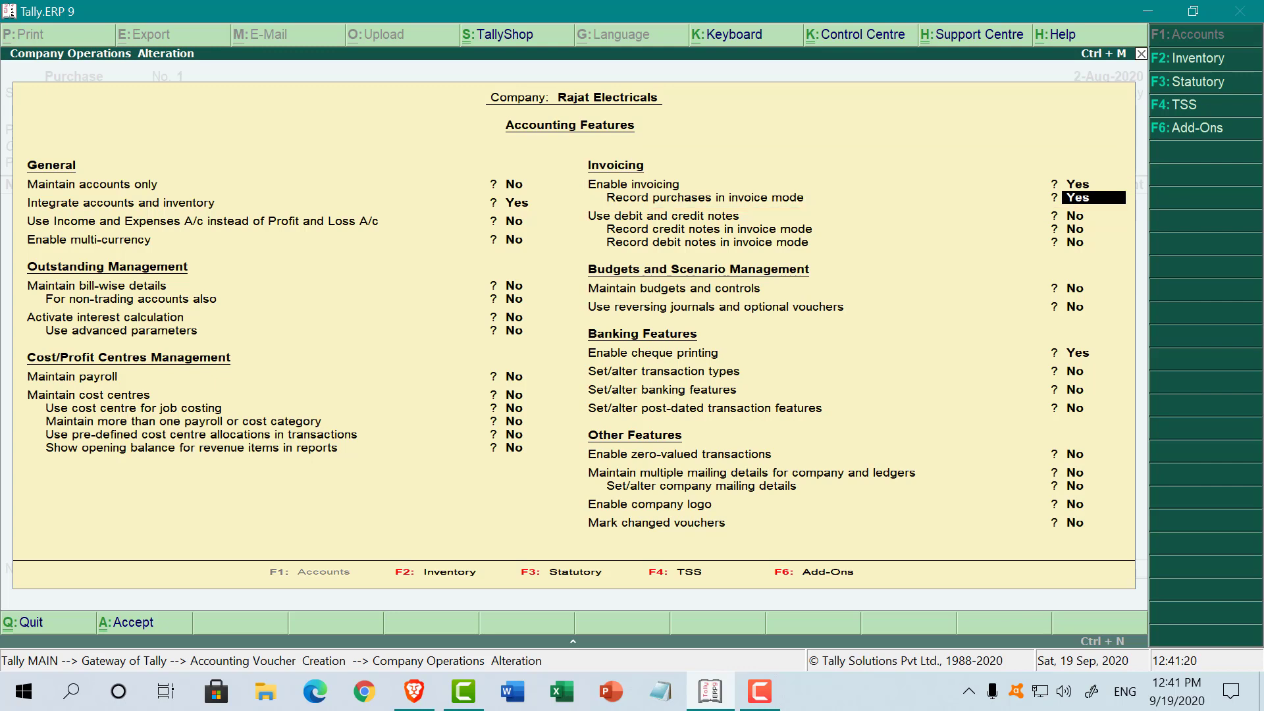
pyautogui.press('Return')
pyautogui.press('Return')
pyautogui.press('Return')
pyautogui.press('Return')
pyautogui.press('Return')
pyautogui.press('Return')
pyautogui.press('Return')
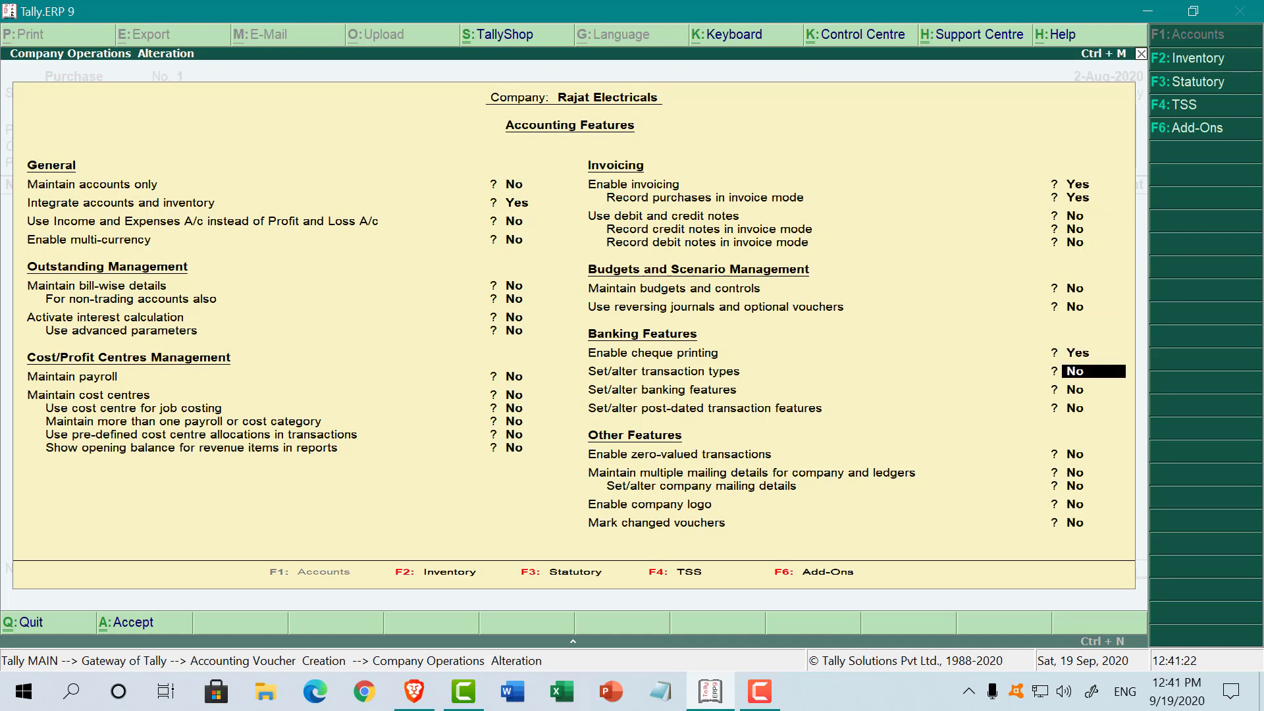
pyautogui.press('Return')
pyautogui.press('Return')
pyautogui.press('Return')
pyautogui.press('Return')
pyautogui.press('Return')
pyautogui.press('Return')
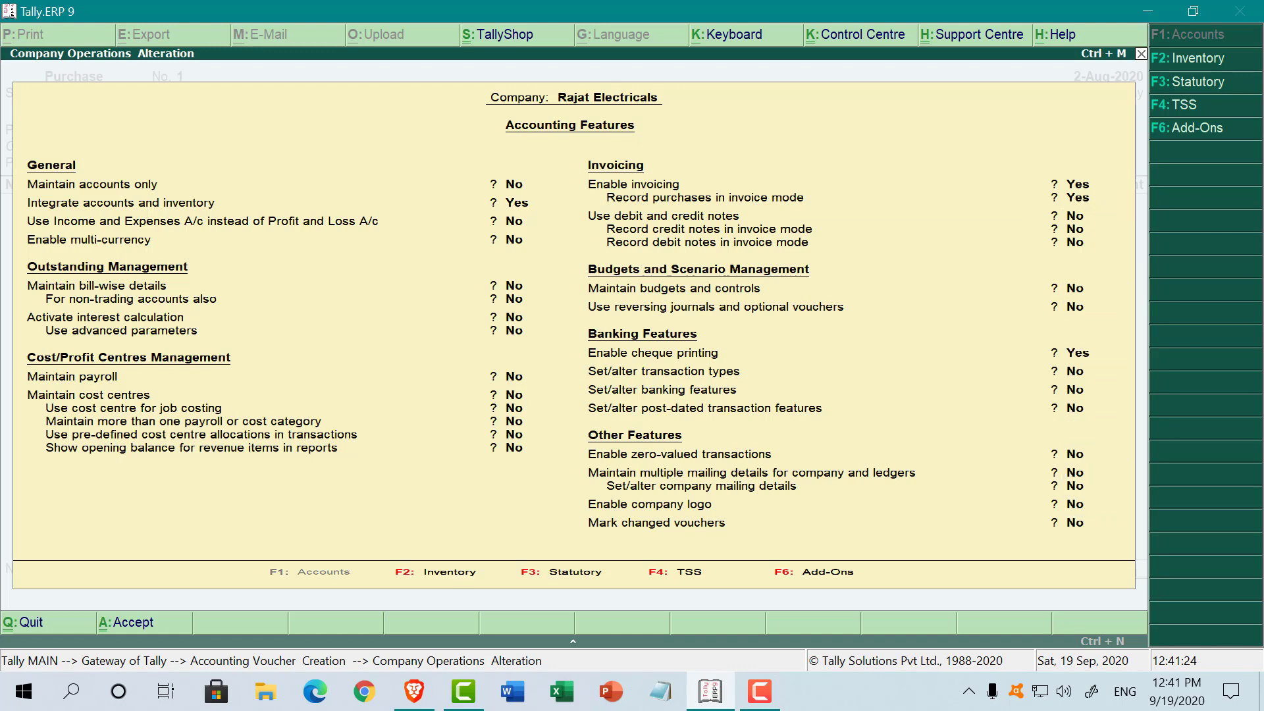
pyautogui.press('Return')
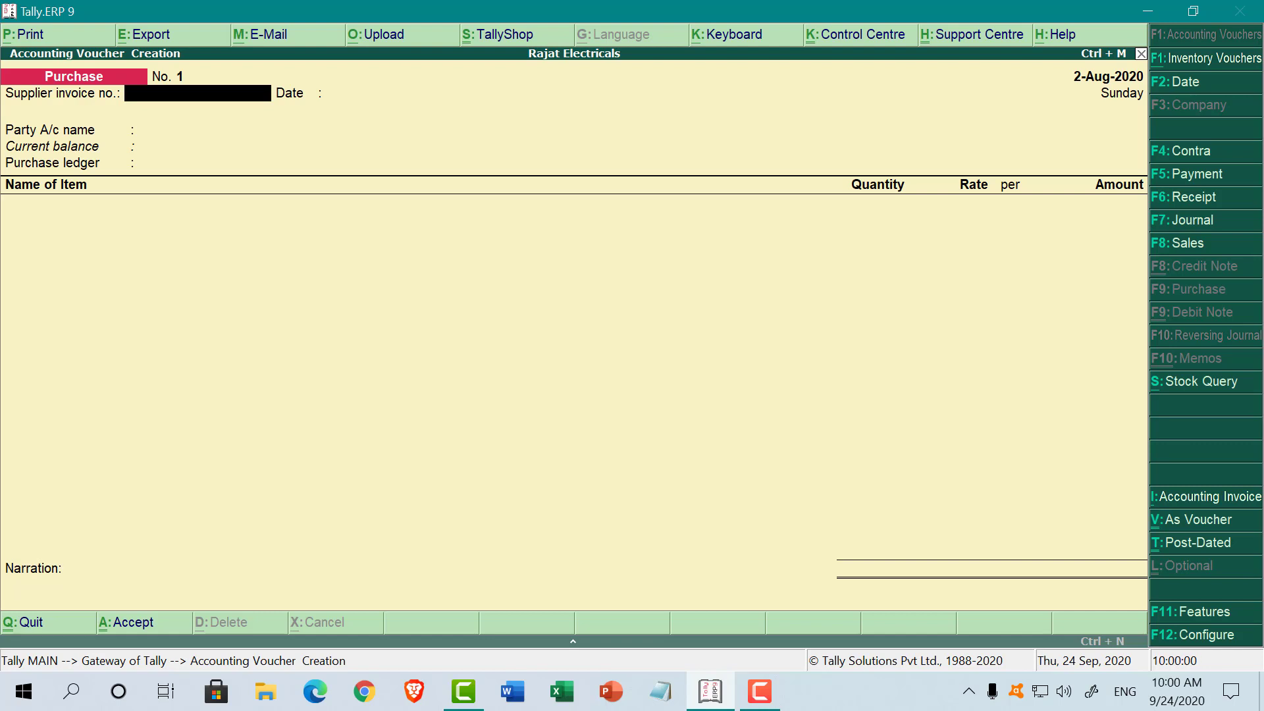
# In voucher mode, enter invoice 120 and credit Cash with 45,000
pyautogui.hotkey('ctrl', 'v')
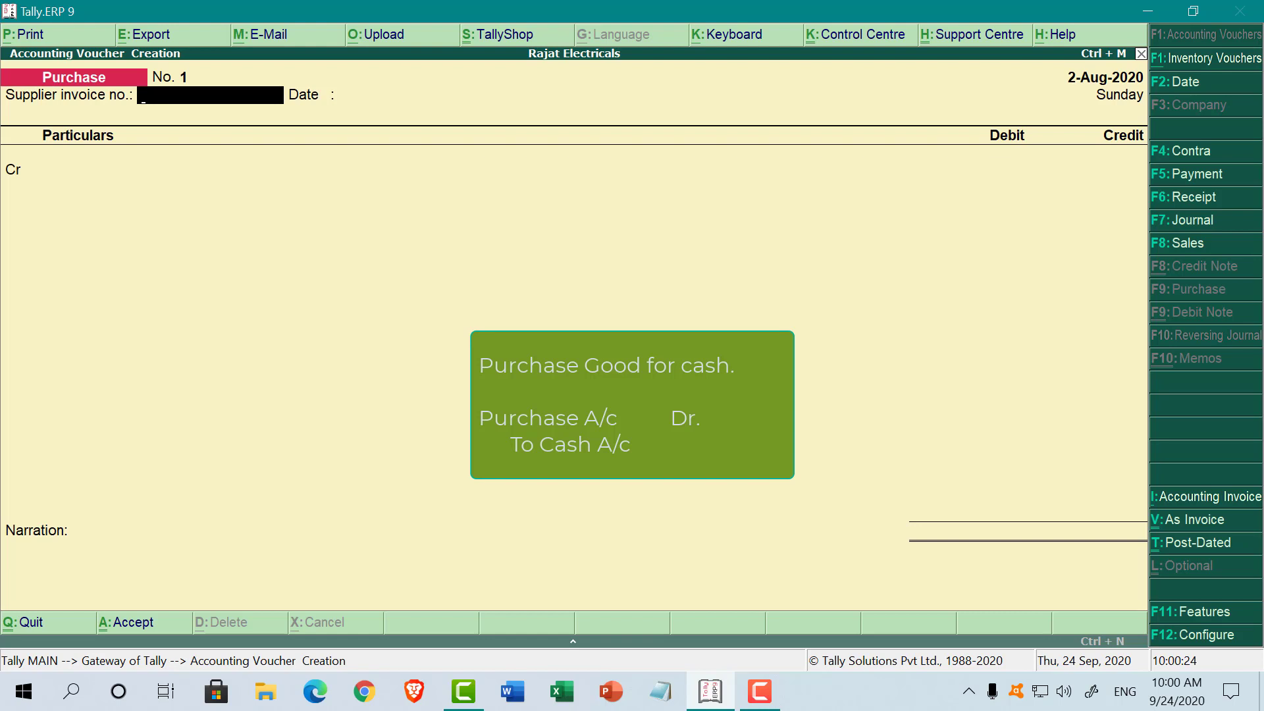
pyautogui.write('120')
pyautogui.press('Return')
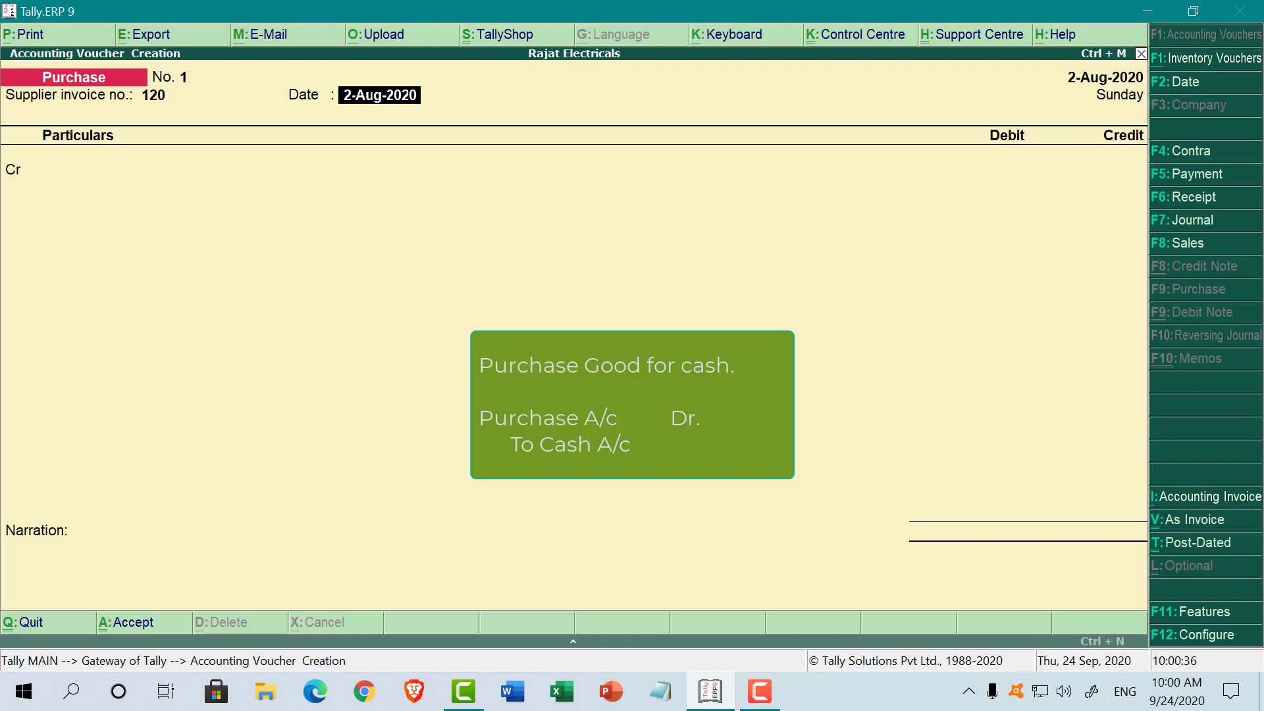
pyautogui.press('Return')
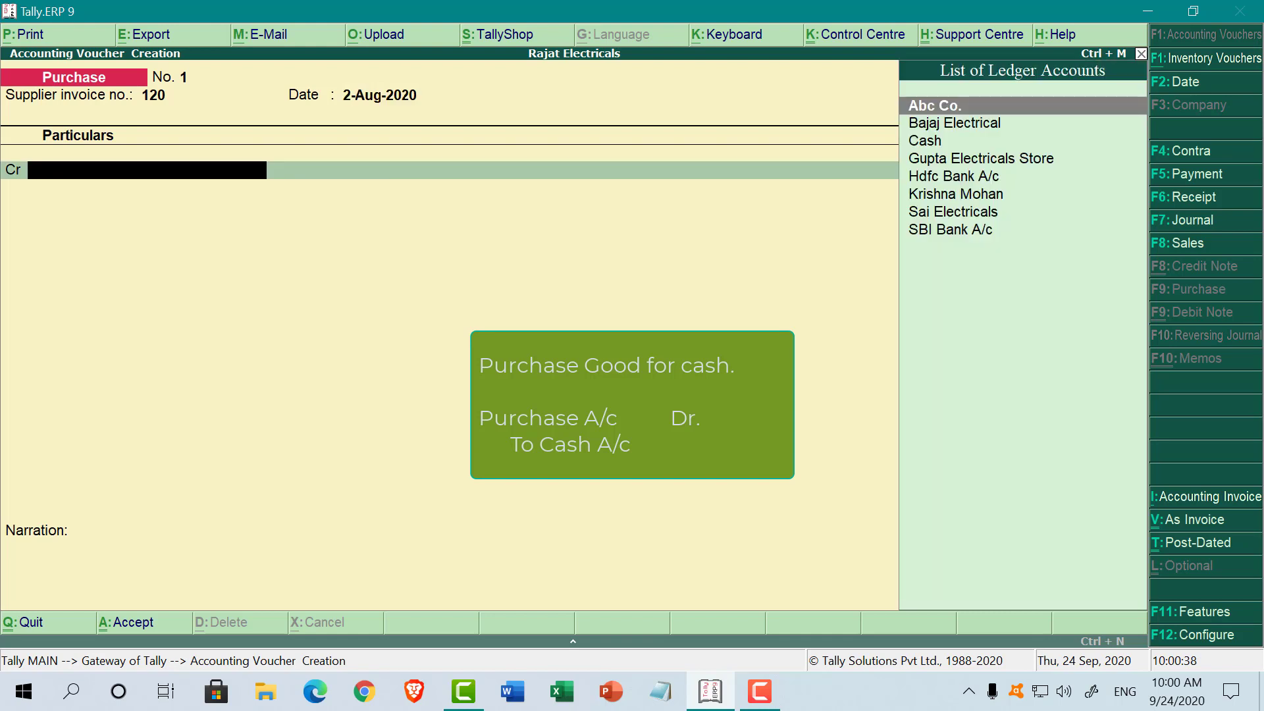
pyautogui.write('C')
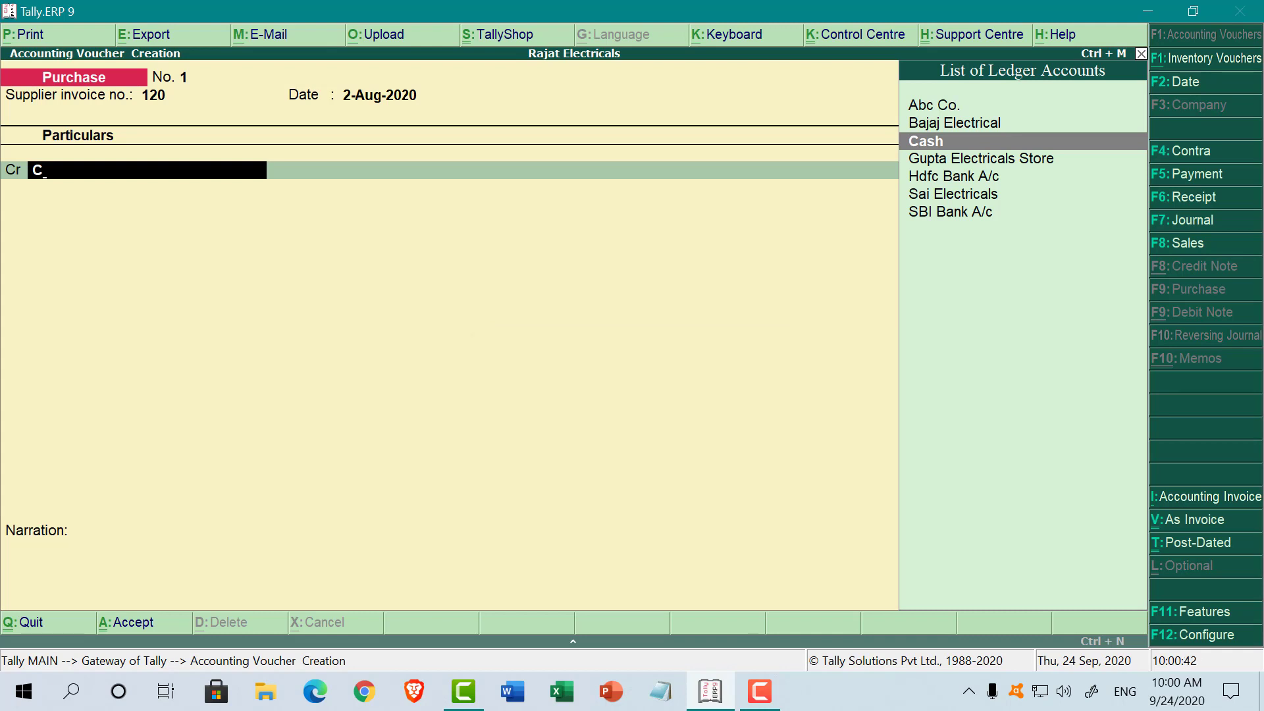
pyautogui.press('Return')
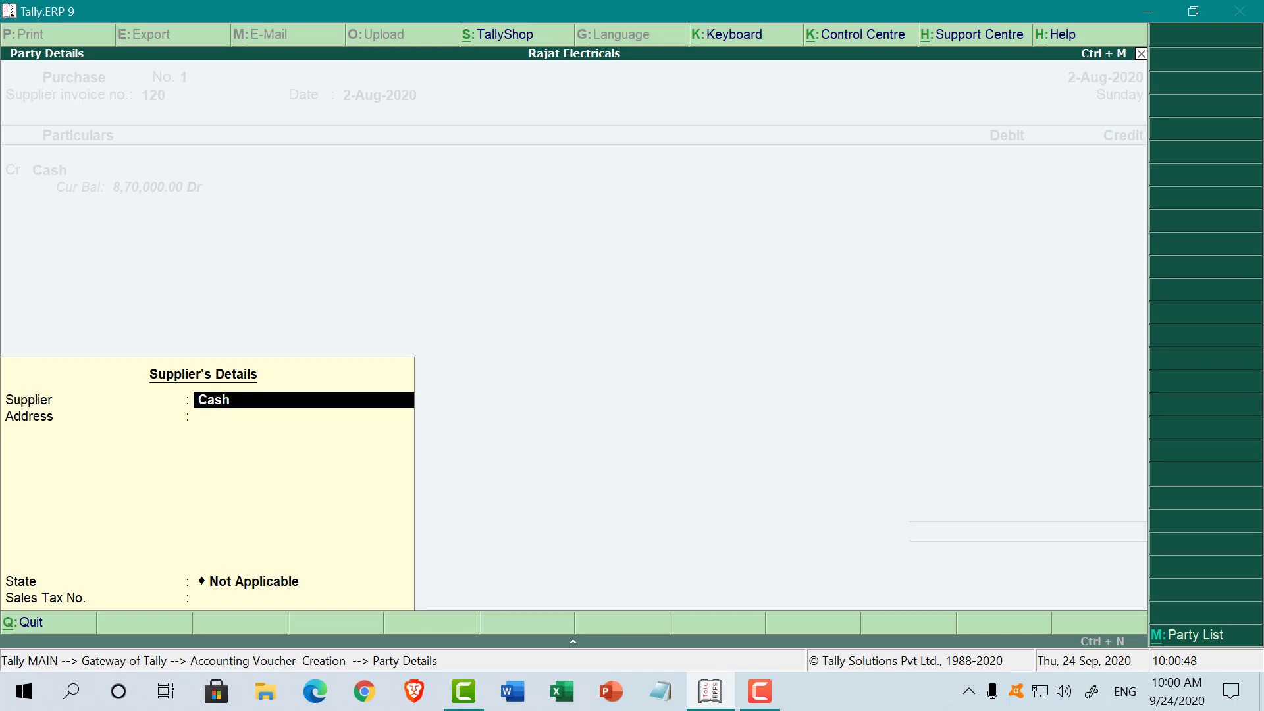
pyautogui.press('Return')
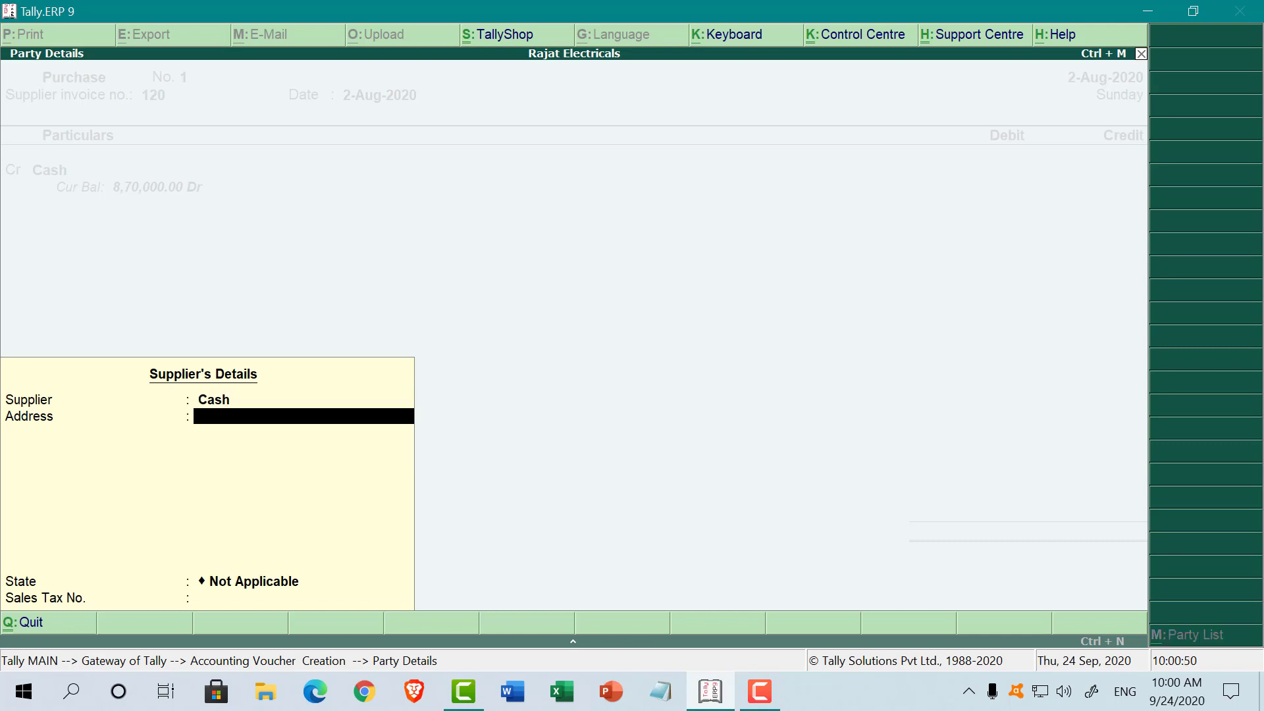
pyautogui.press('Return')
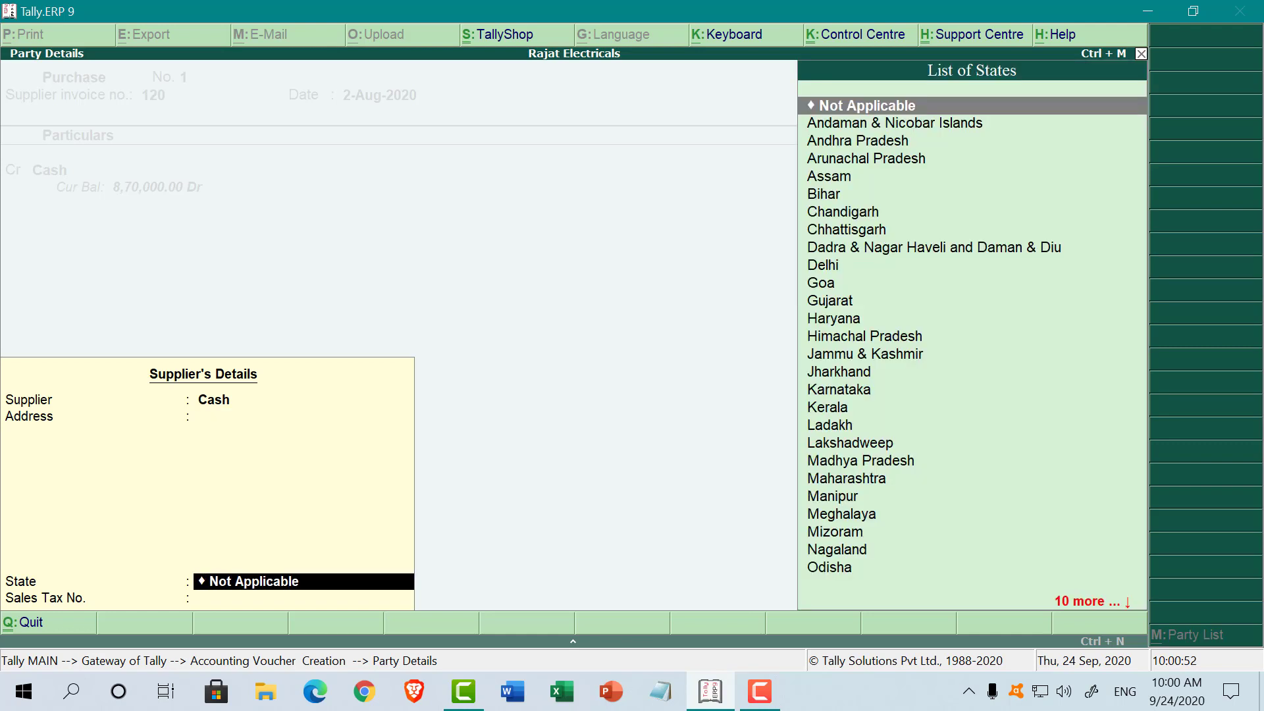
pyautogui.press('Return')
pyautogui.press('Return')
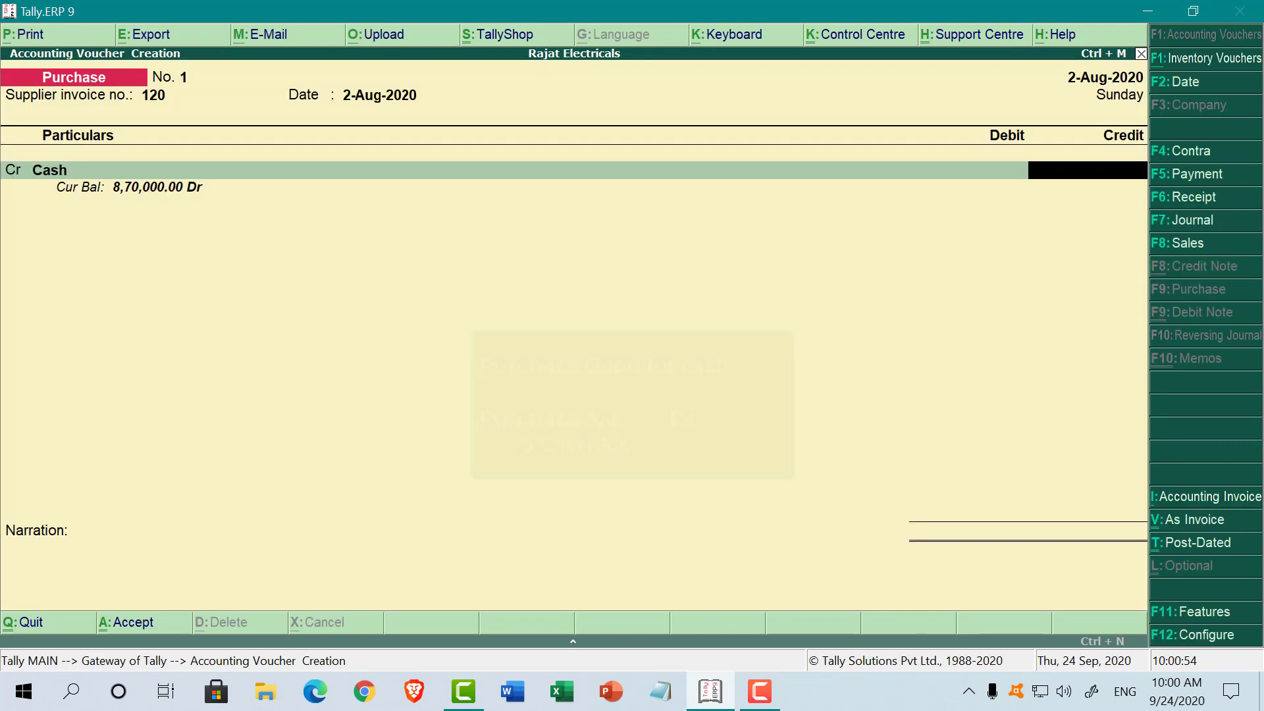
pyautogui.write('45000')
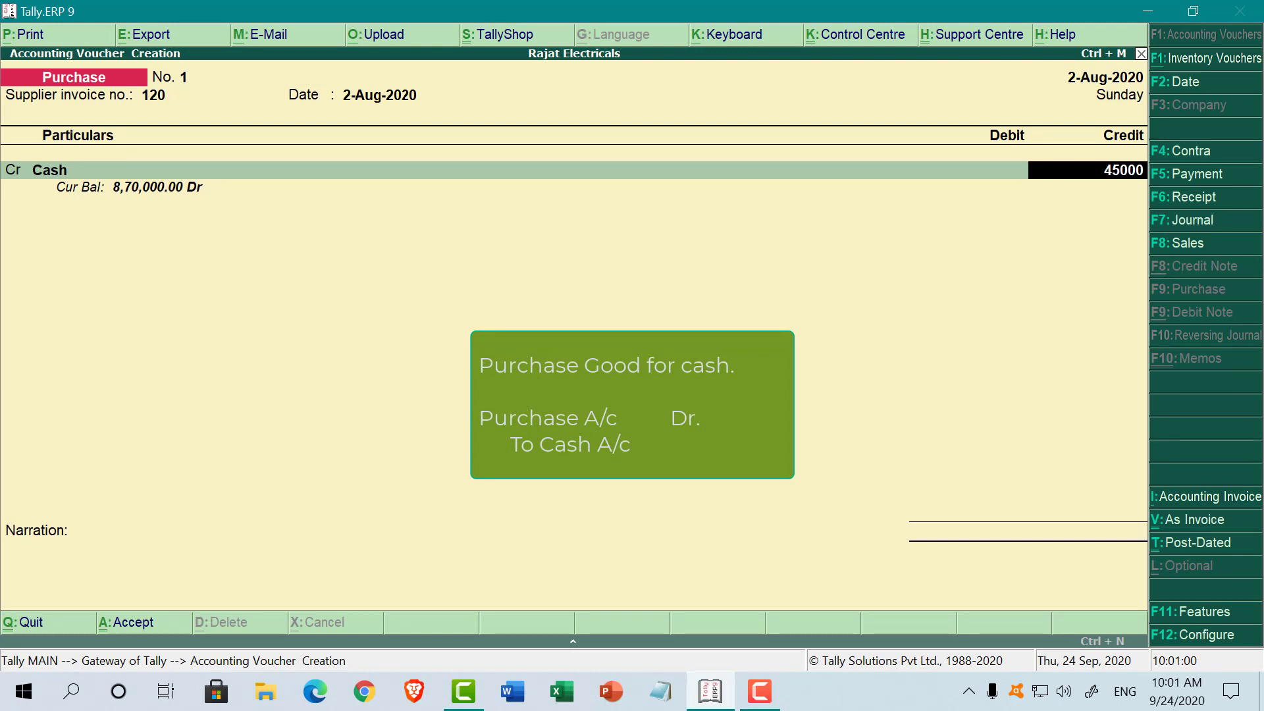
pyautogui.press('Return')
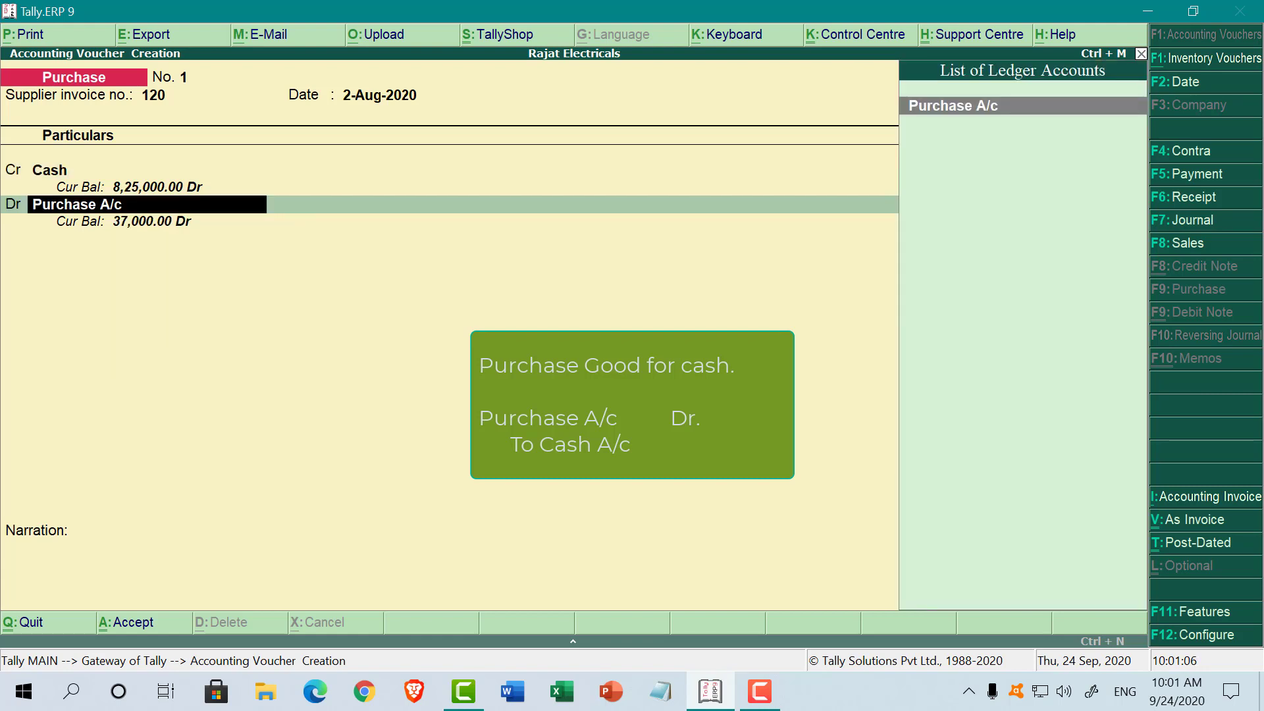
# Debit Purchase A/c 45,000, add the narration 'purchase goods by cash', and save
pyautogui.press('Return')
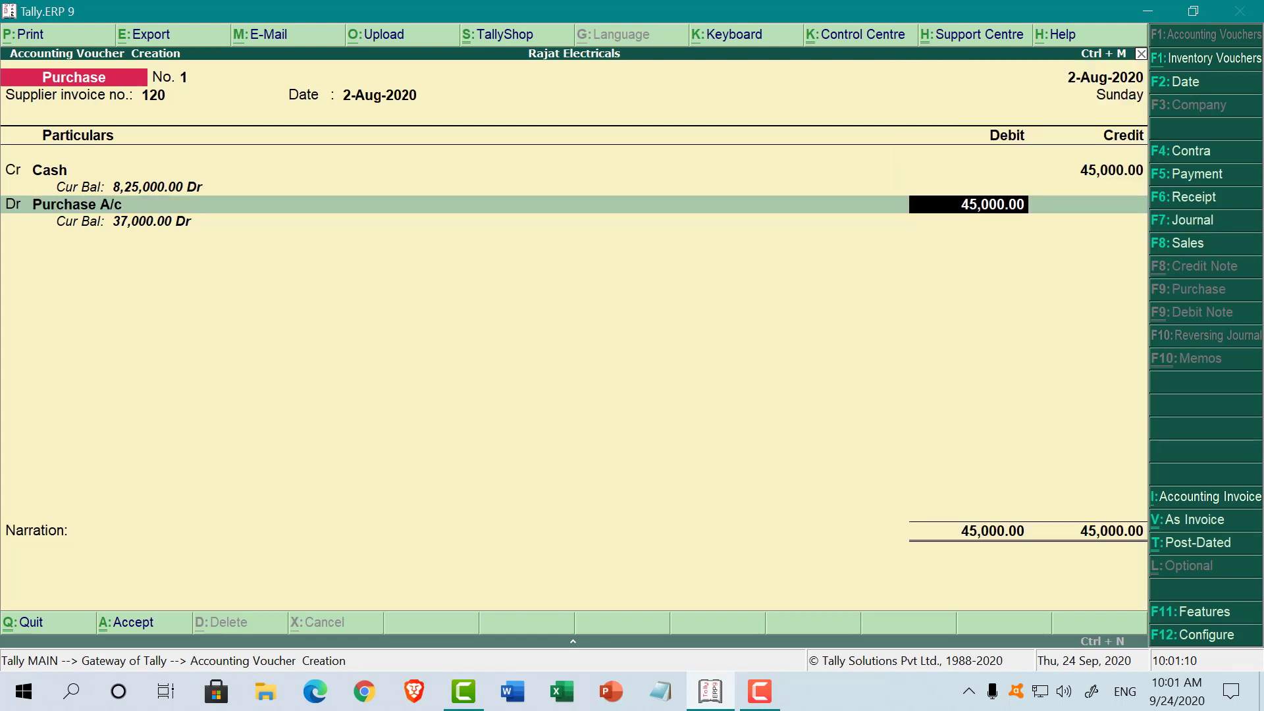
pyautogui.press('Return')
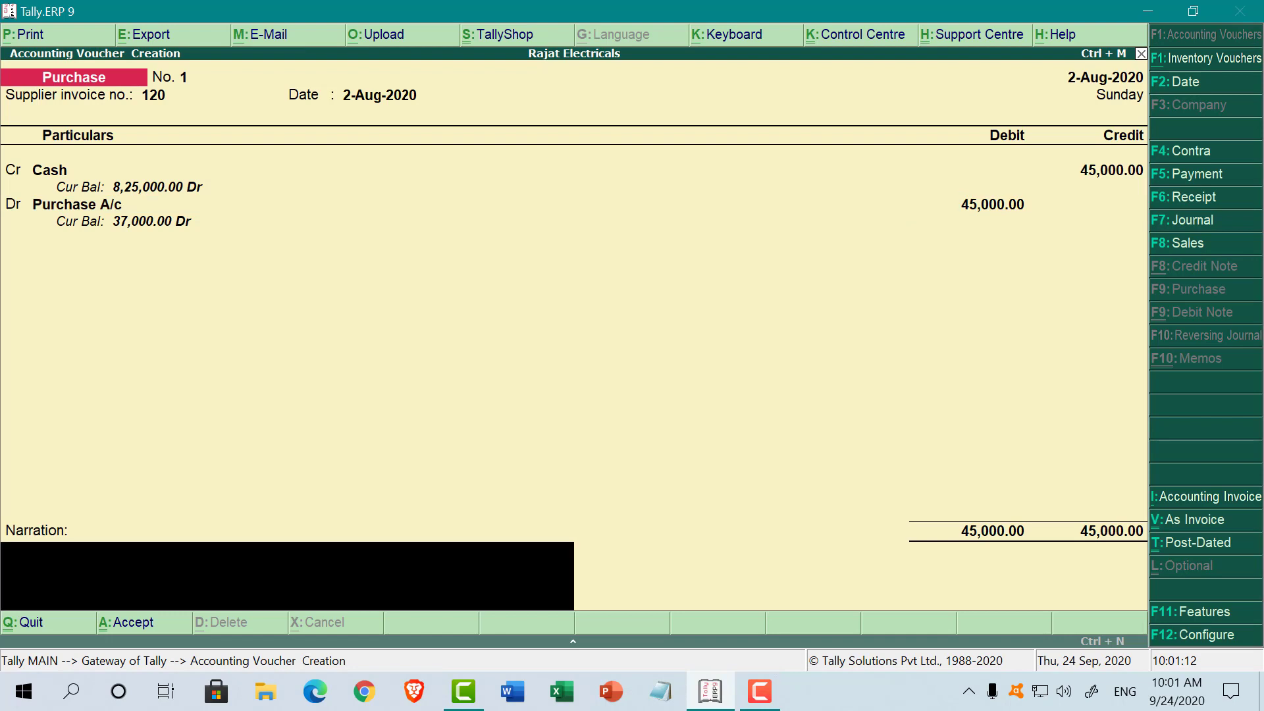
pyautogui.write('purchase goods b')
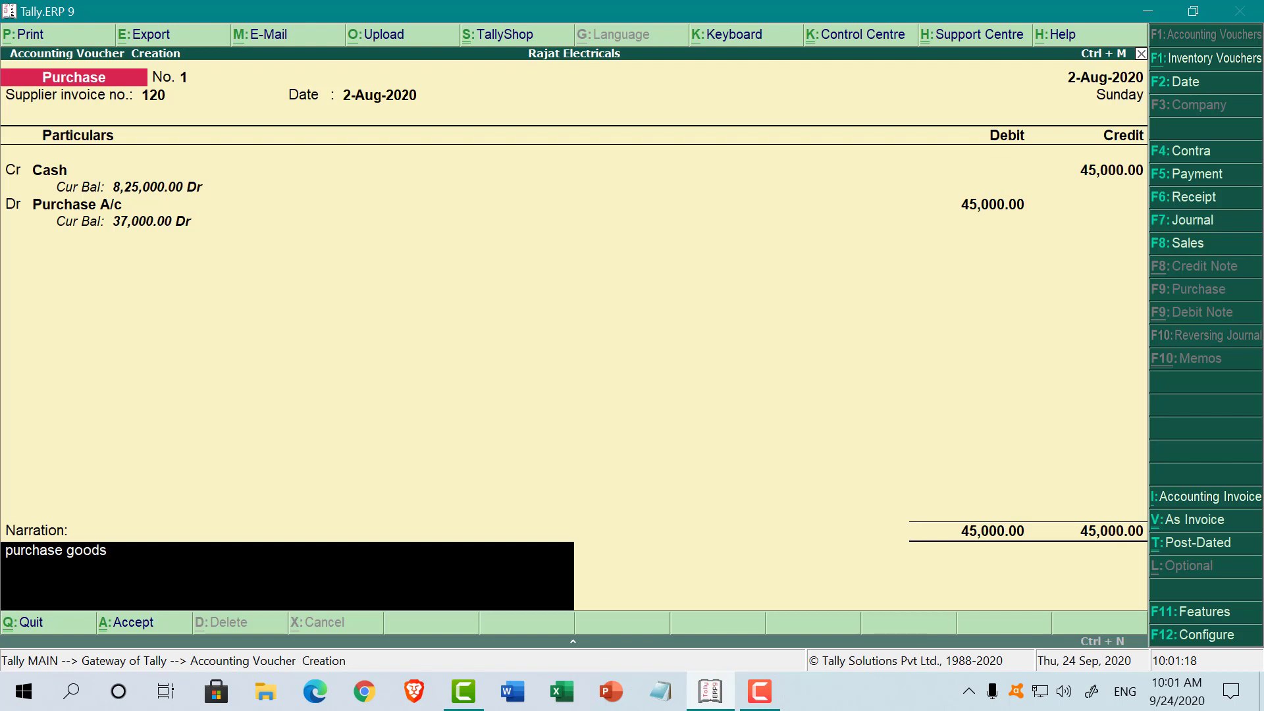
pyautogui.write('ash')
pyautogui.press('Return')
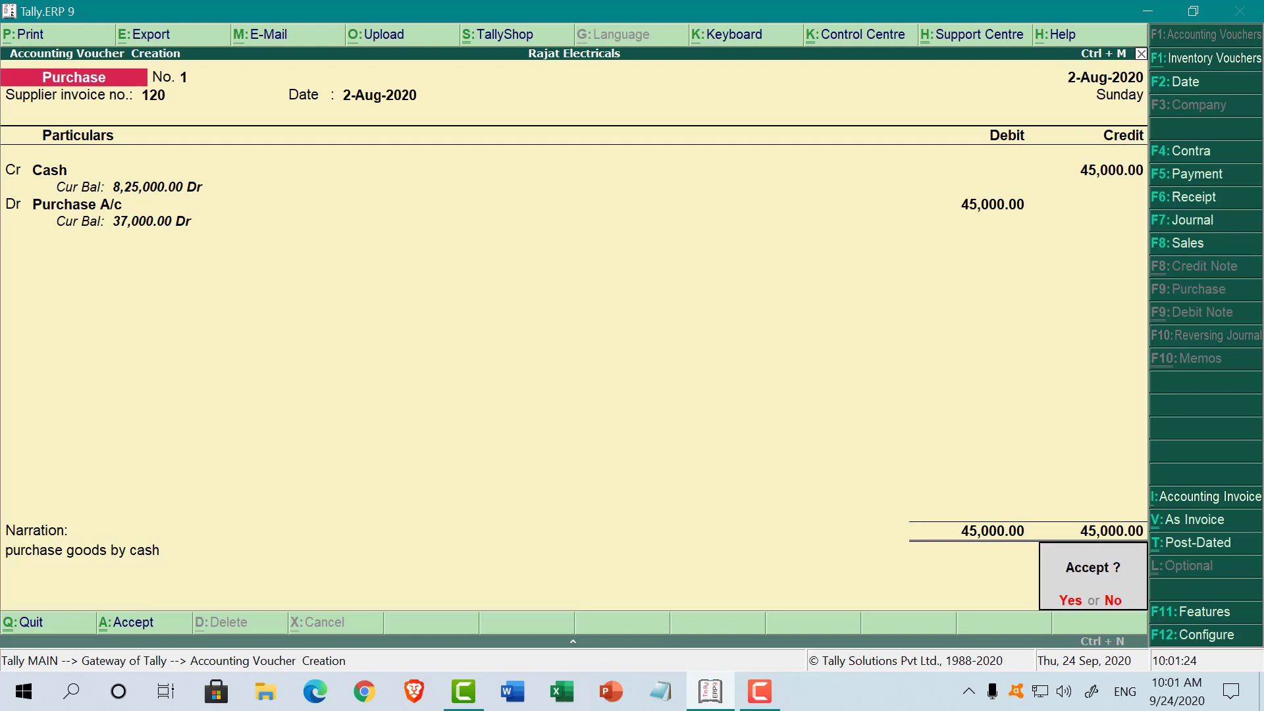
pyautogui.press('y')
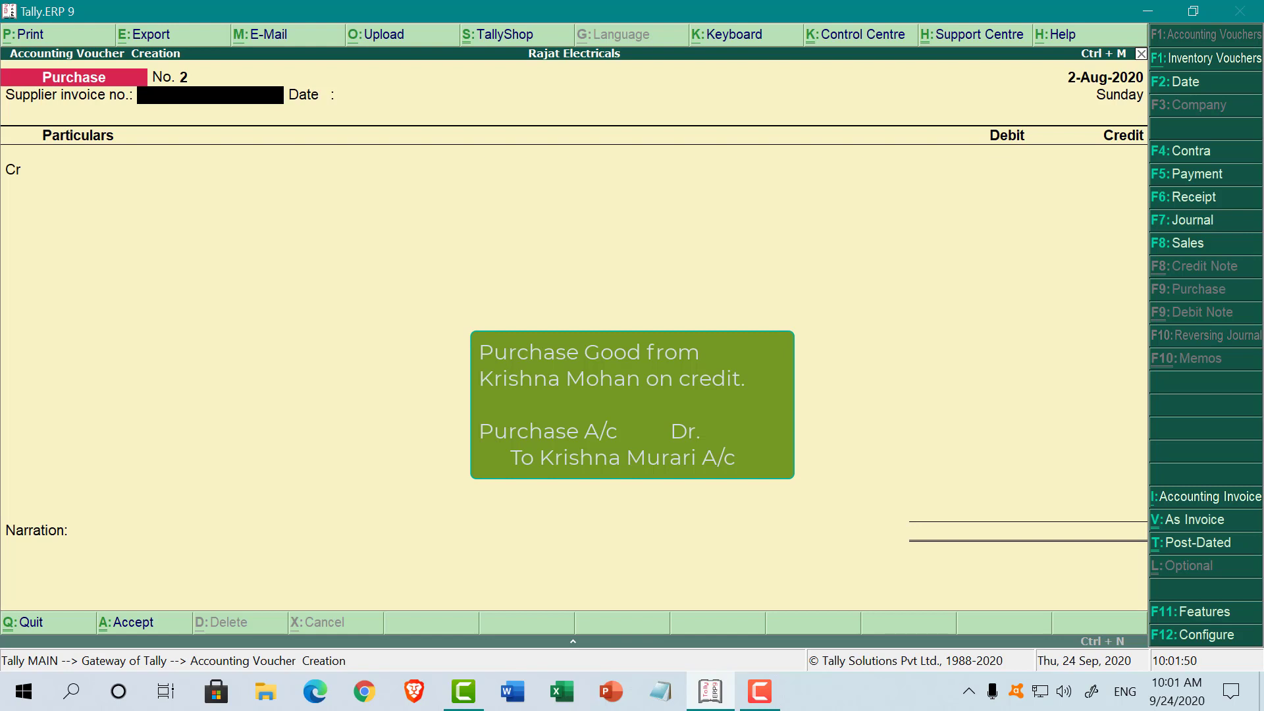
pyautogui.write('123')
pyautogui.press('Return')
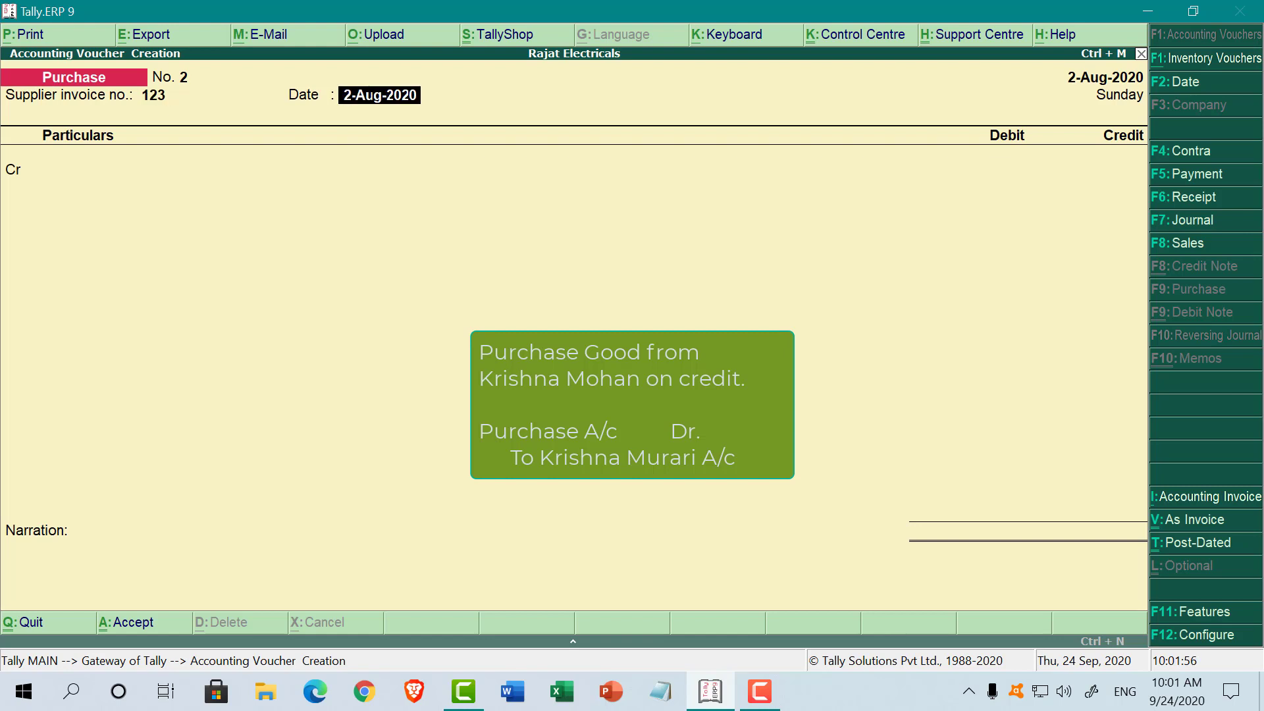
pyautogui.press('Return')
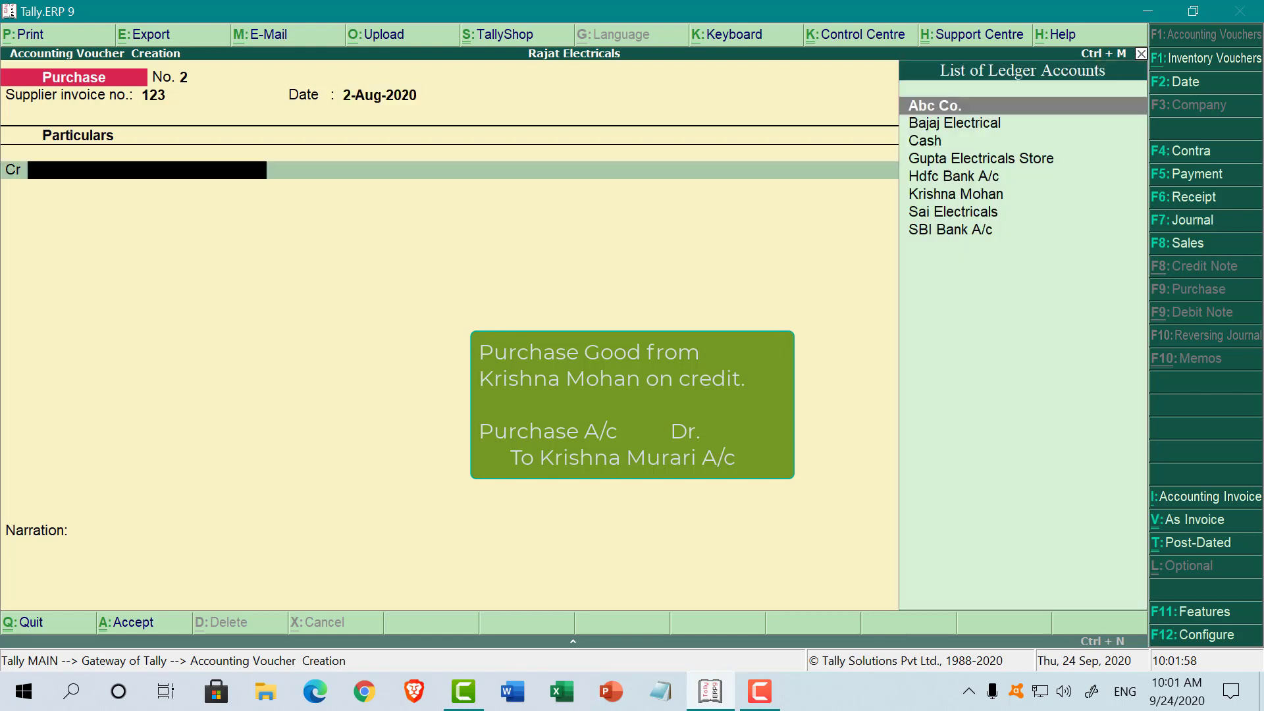
pyautogui.write('k')
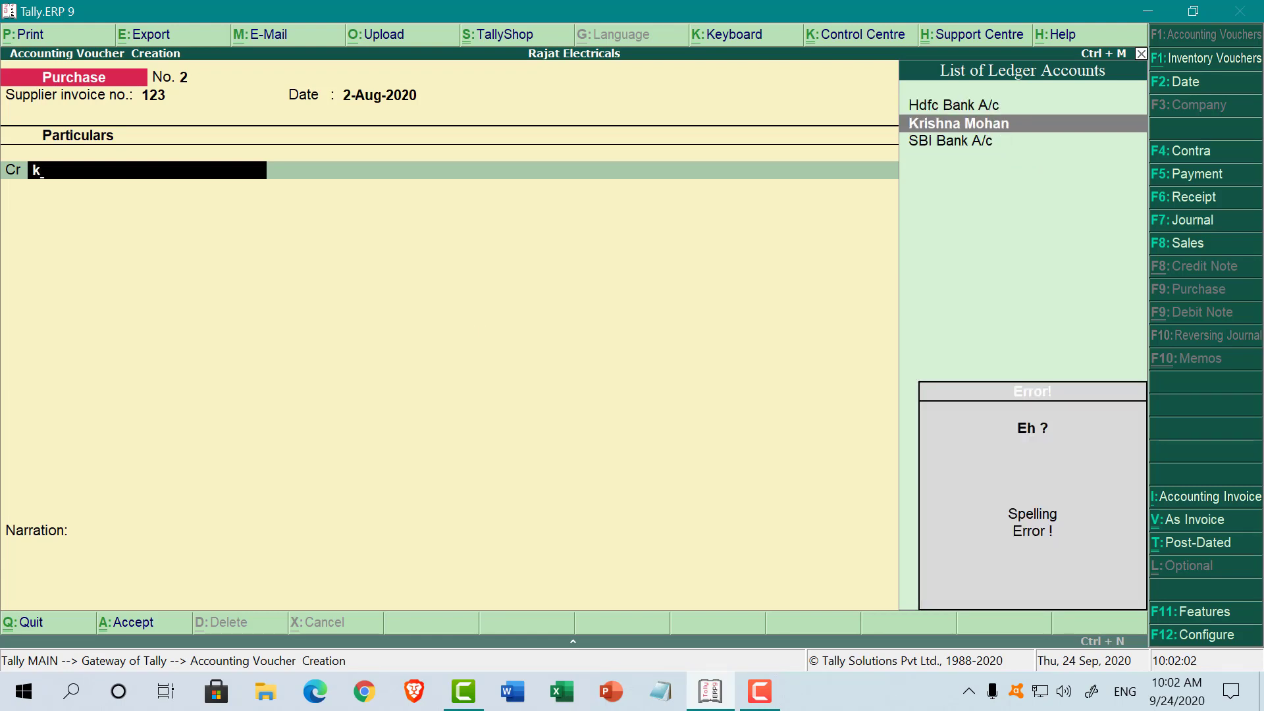
pyautogui.press('Return')
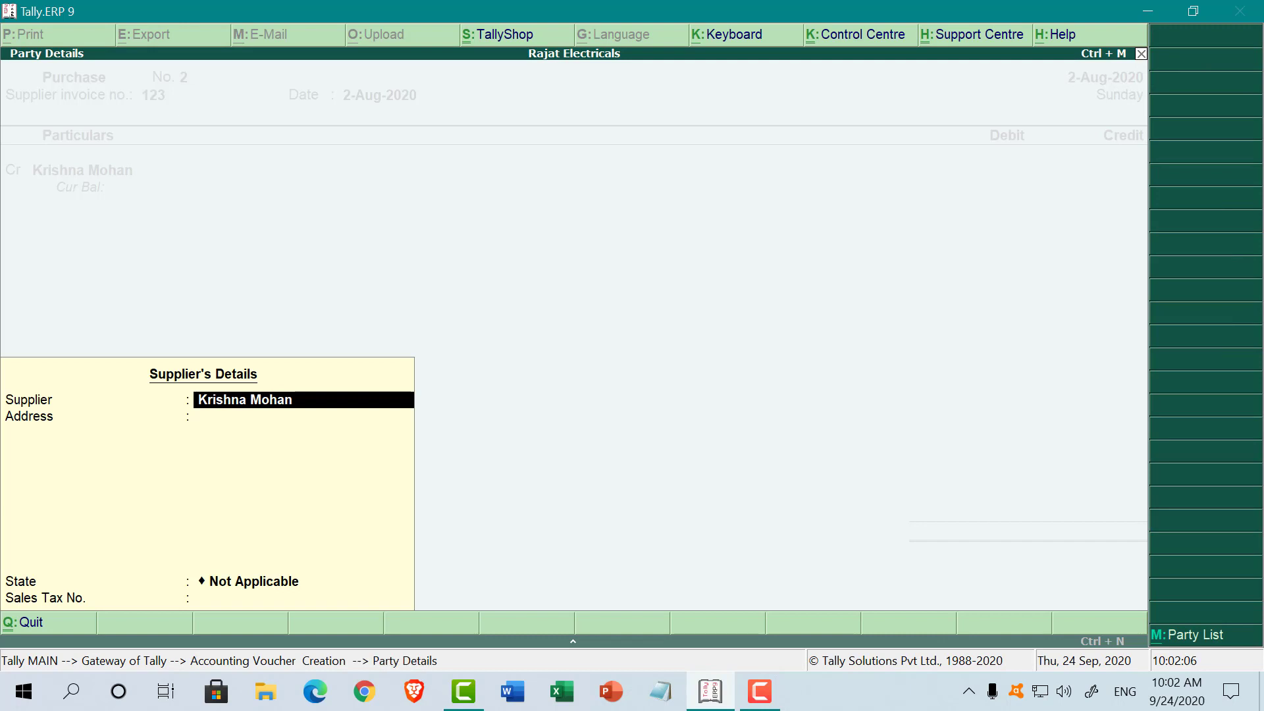
pyautogui.press('Return')
pyautogui.press('Return')
pyautogui.press('Return')
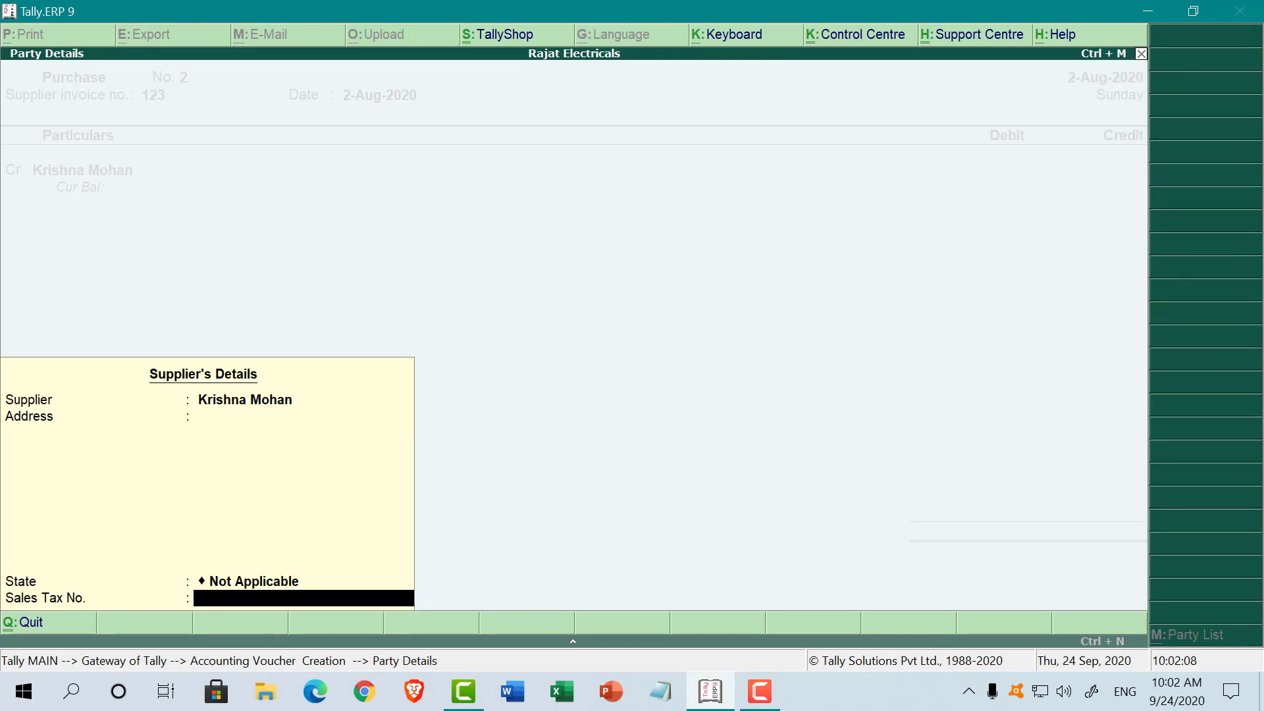
pyautogui.press('Return')
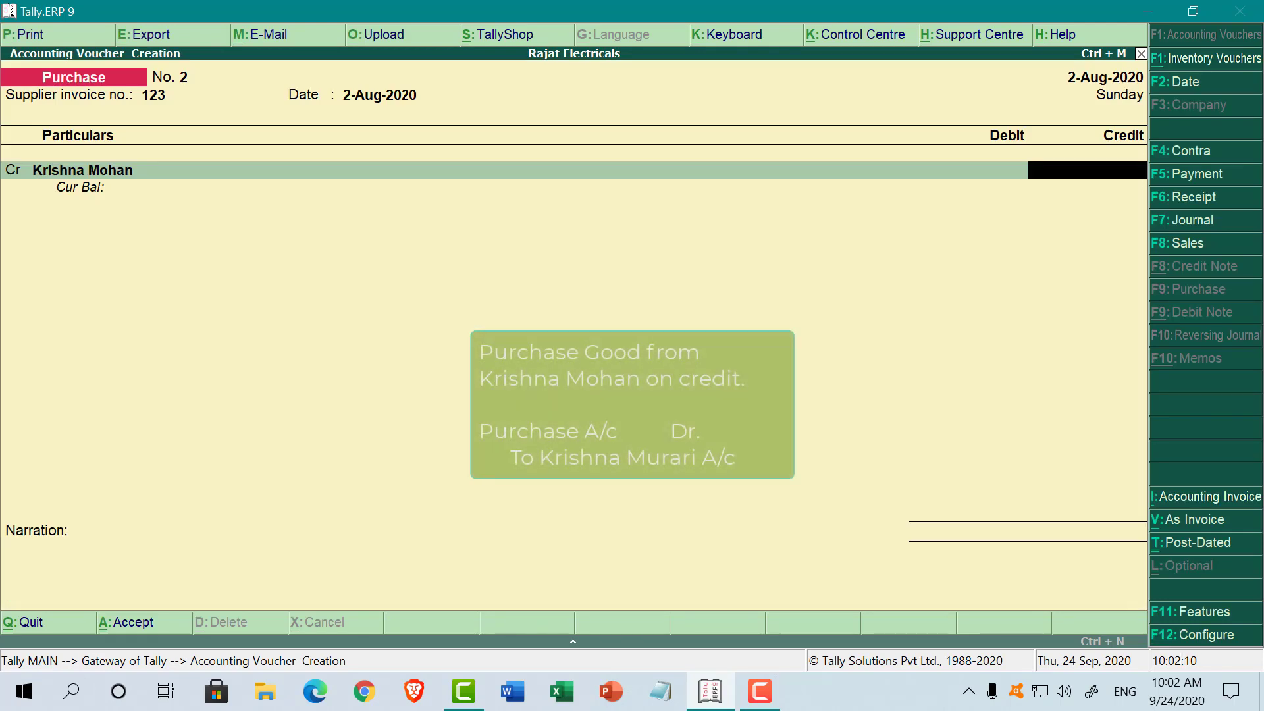
pyautogui.write('67')
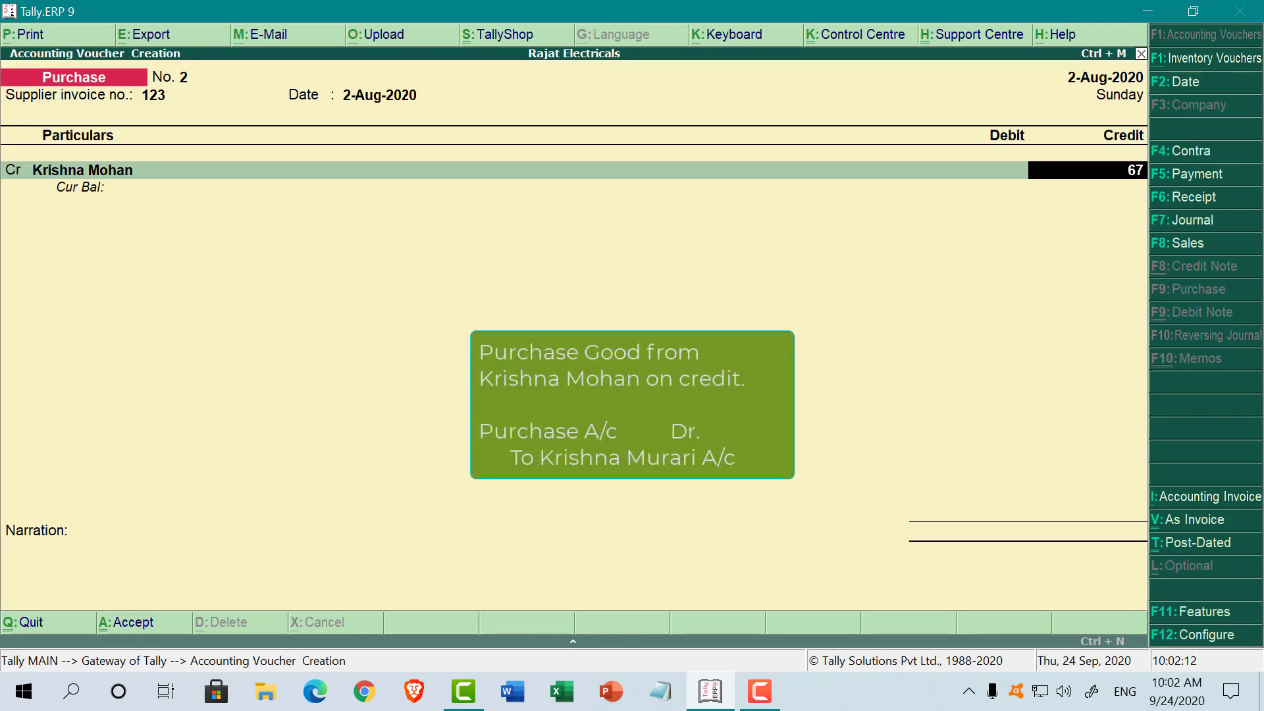
pyautogui.write('500')
pyautogui.press('Return')
# Debit Purchase A/c 67,500, add a purchase-on-credit narration, and save the voucher
pyautogui.write('p')
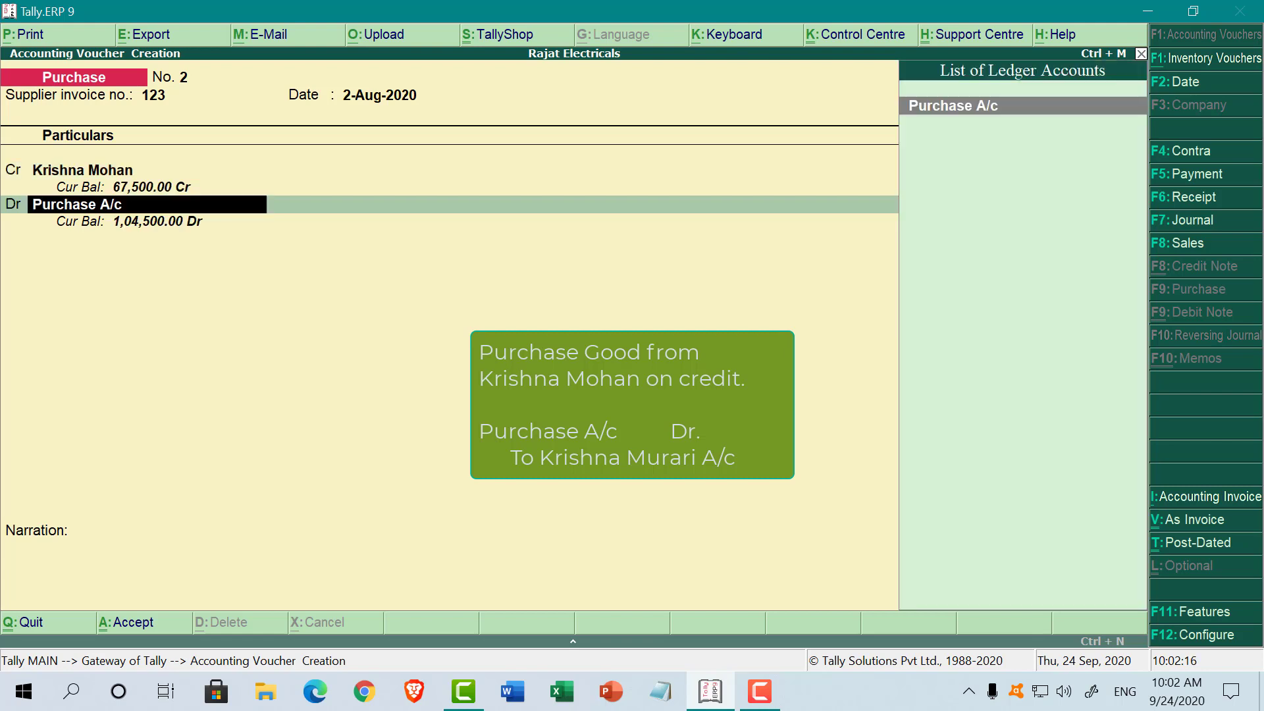
pyautogui.press('Return')
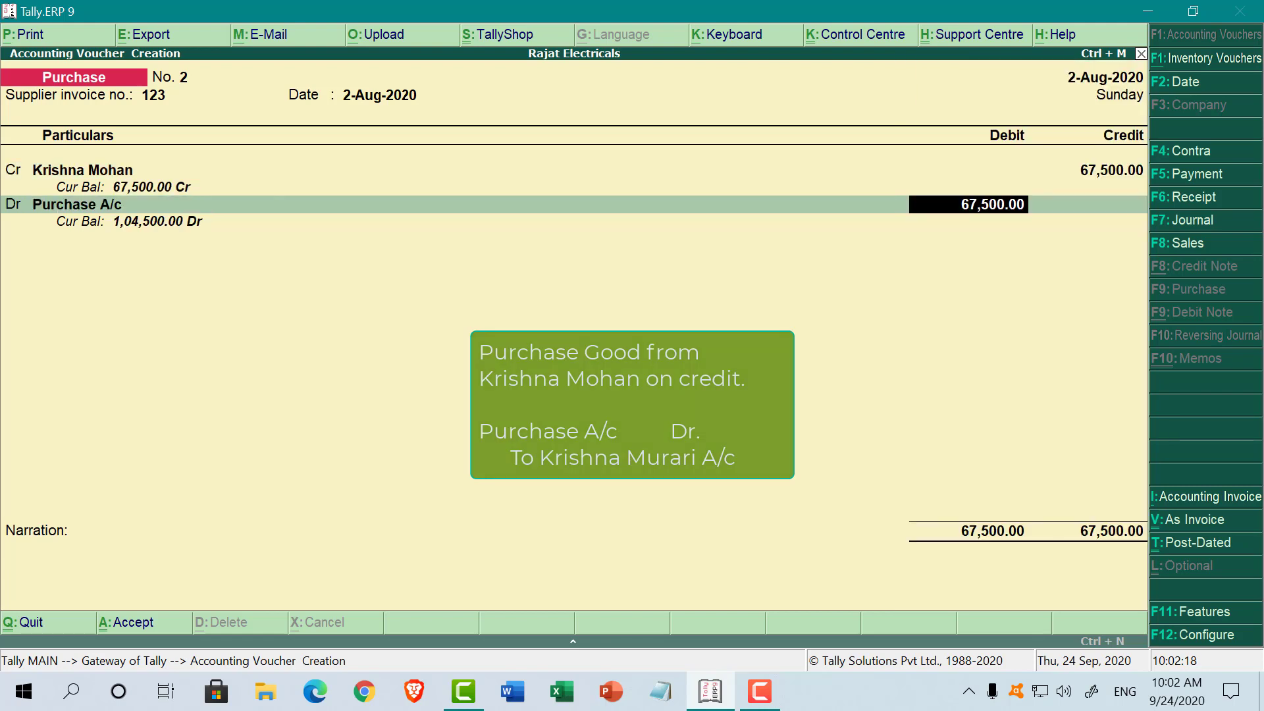
pyautogui.press('Return')
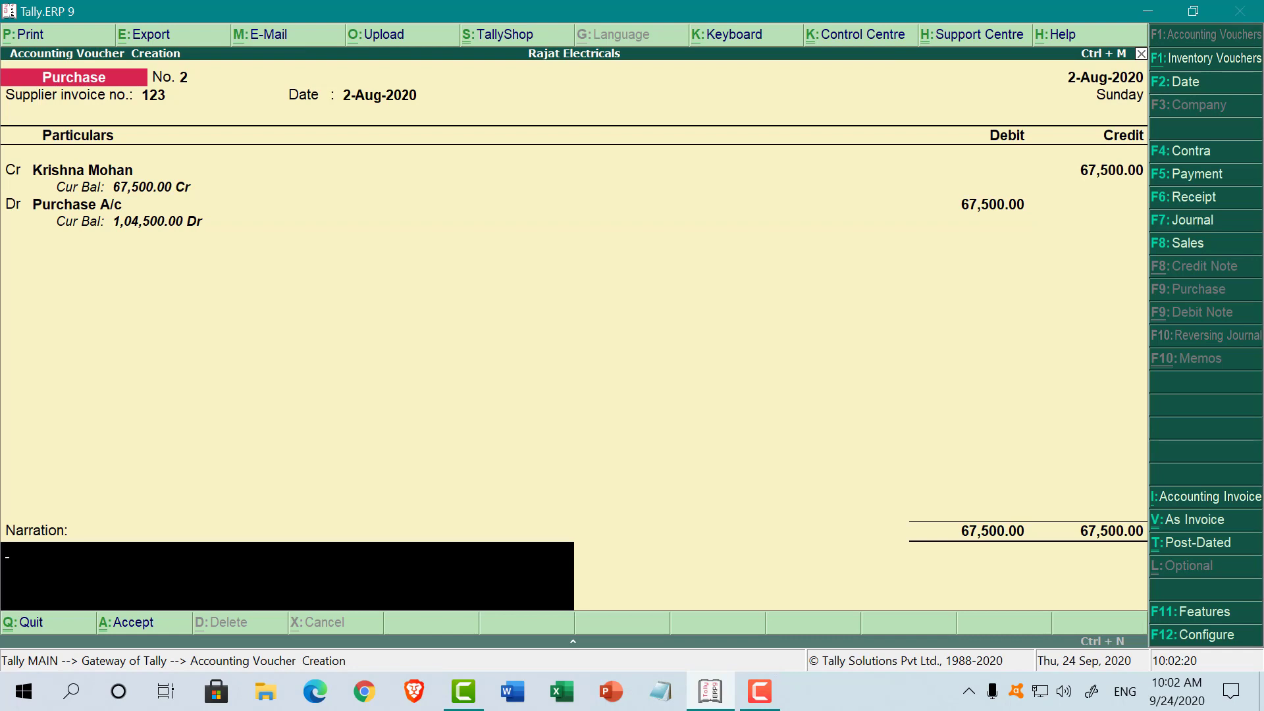
pyautogui.write('purchase goods')
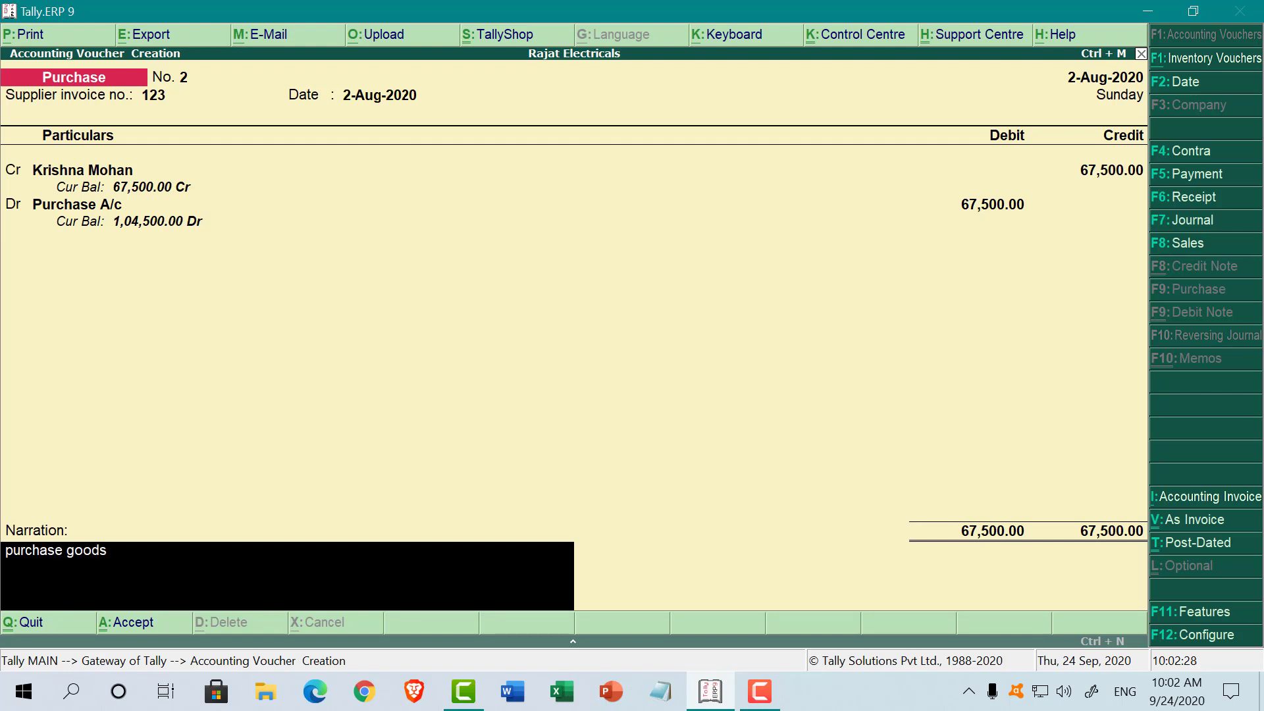
pyautogui.write(' on credu')
pyautogui.press('BackSpace')
pyautogui.press('Return')
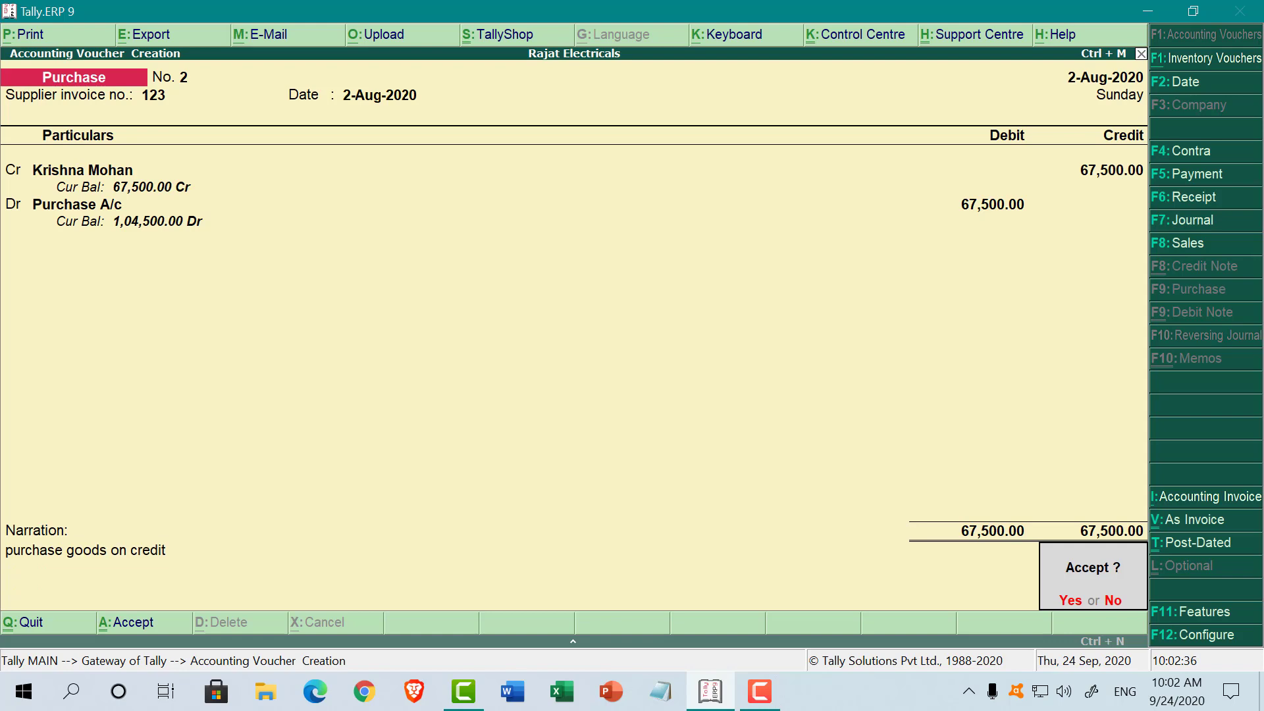
pyautogui.press('Return')
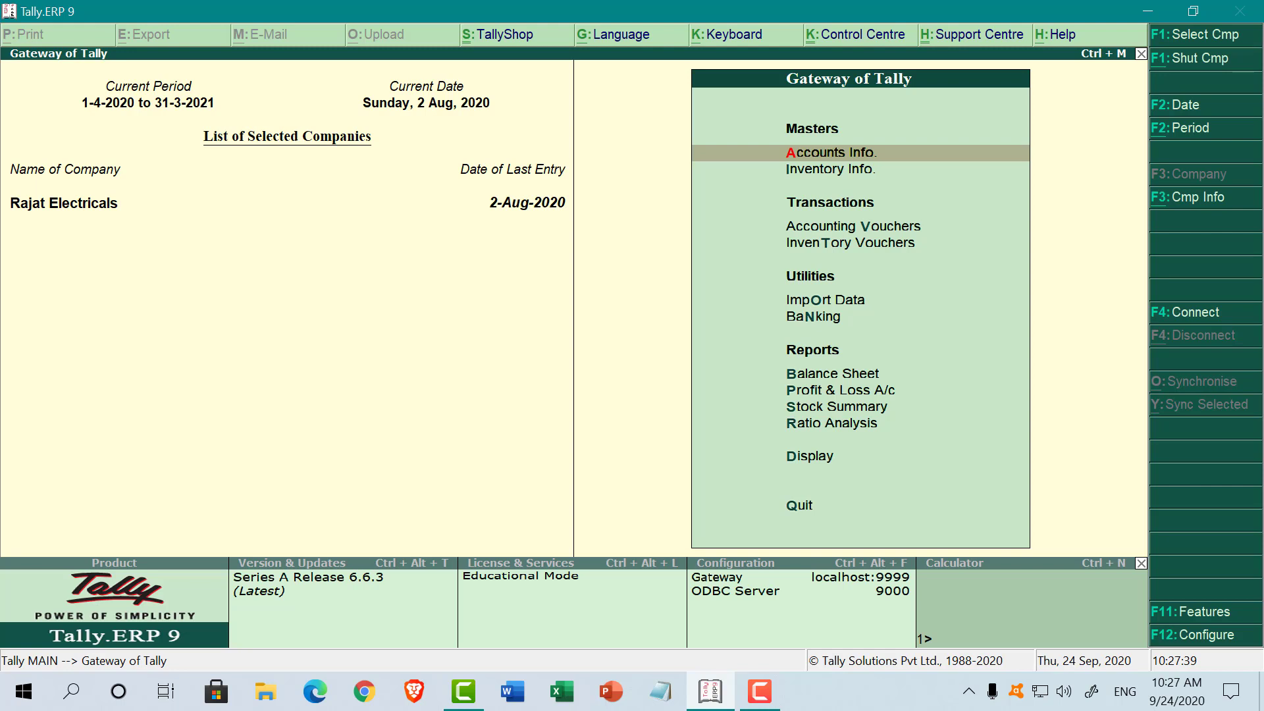
# Open the Purchase A/c ledger for alteration through Accounts Info > Ledgers > Alter
pyautogui.press('Return')
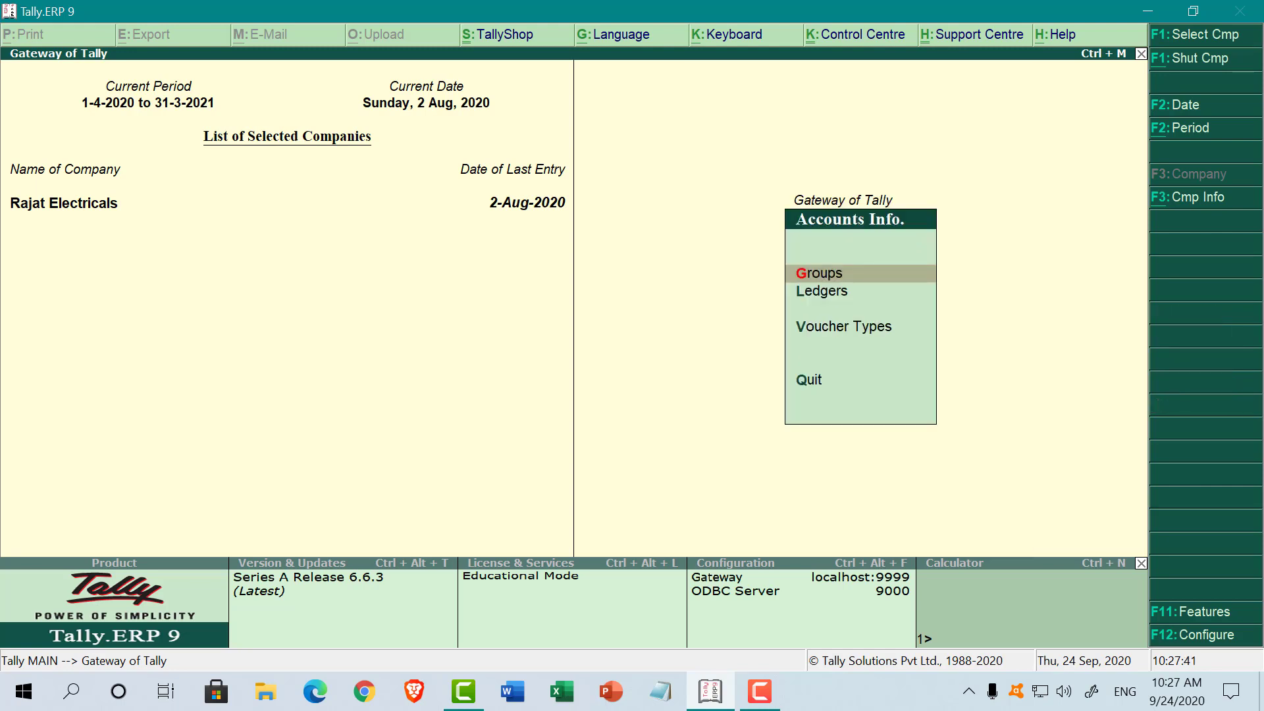
pyautogui.press('Down')
pyautogui.press('Return')
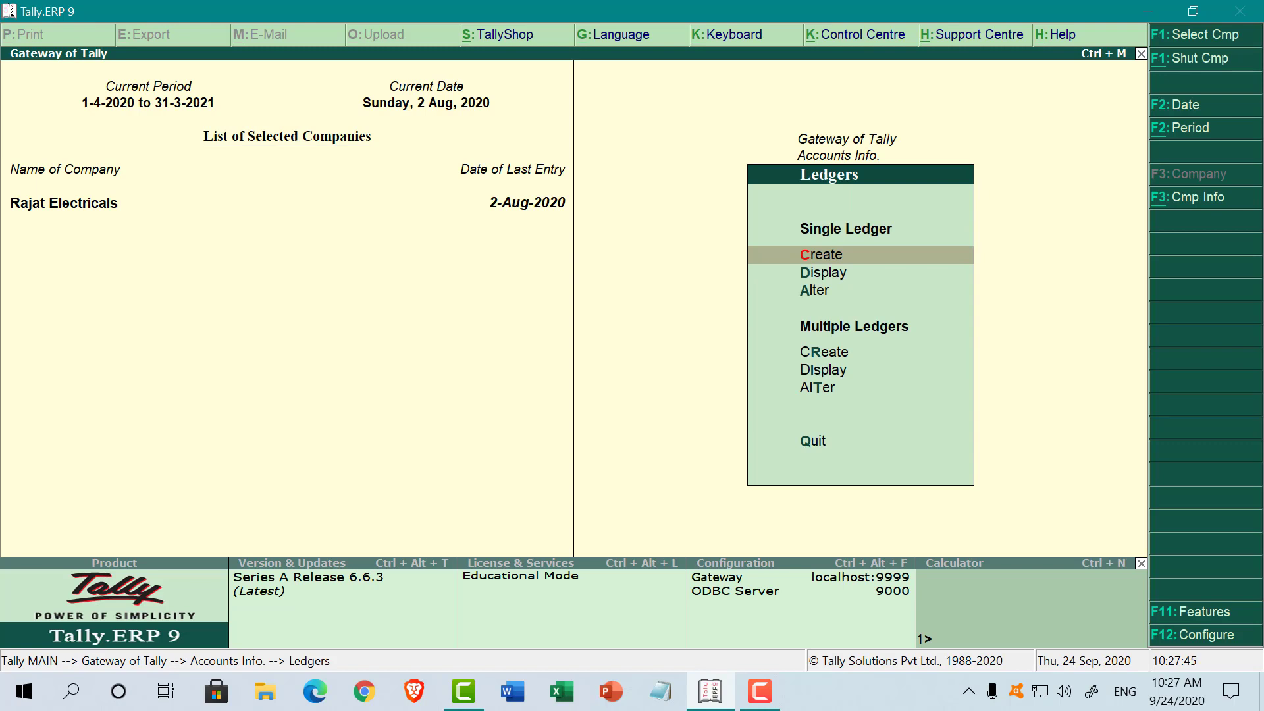
pyautogui.press('Down')
pyautogui.press('Down')
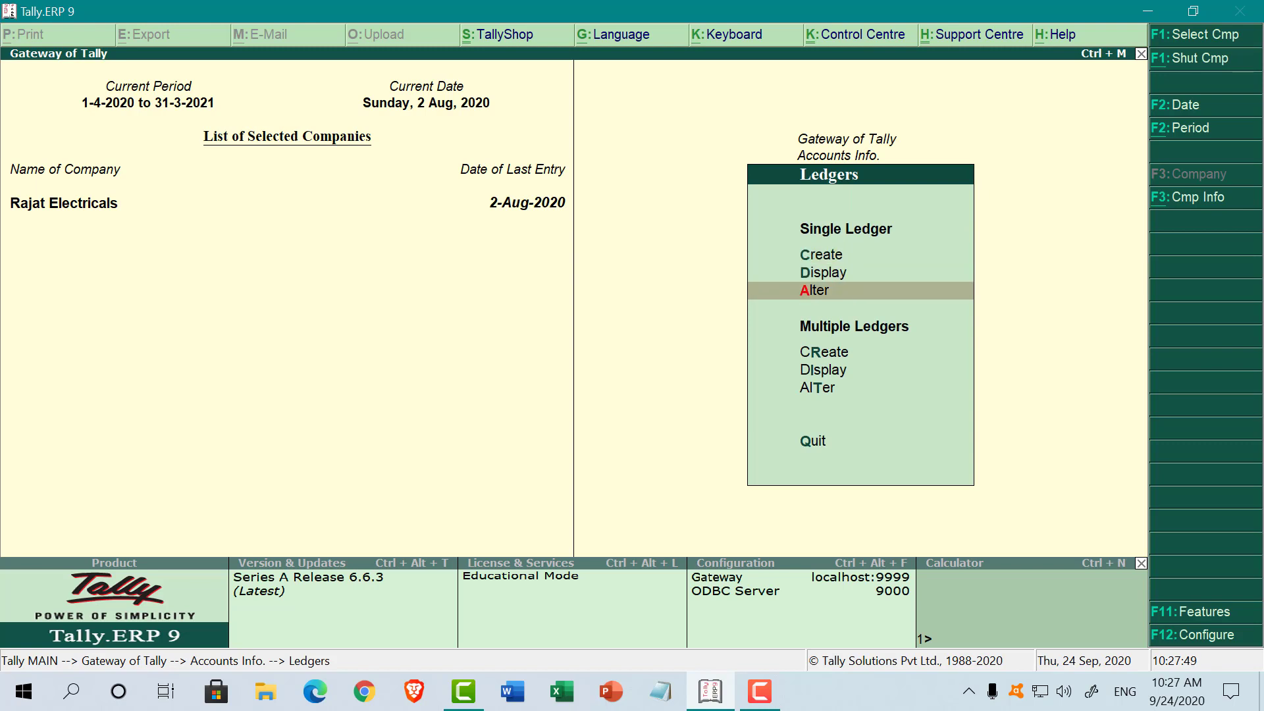
pyautogui.press('Return')
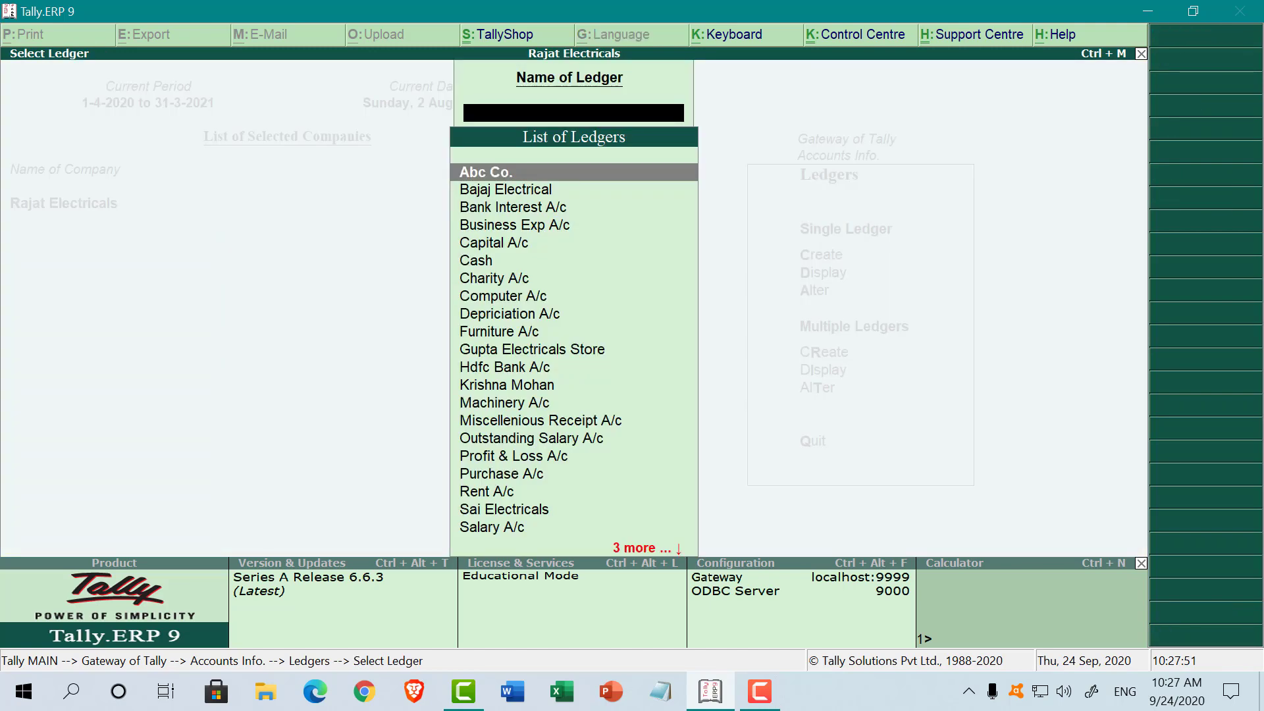
pyautogui.write('P')
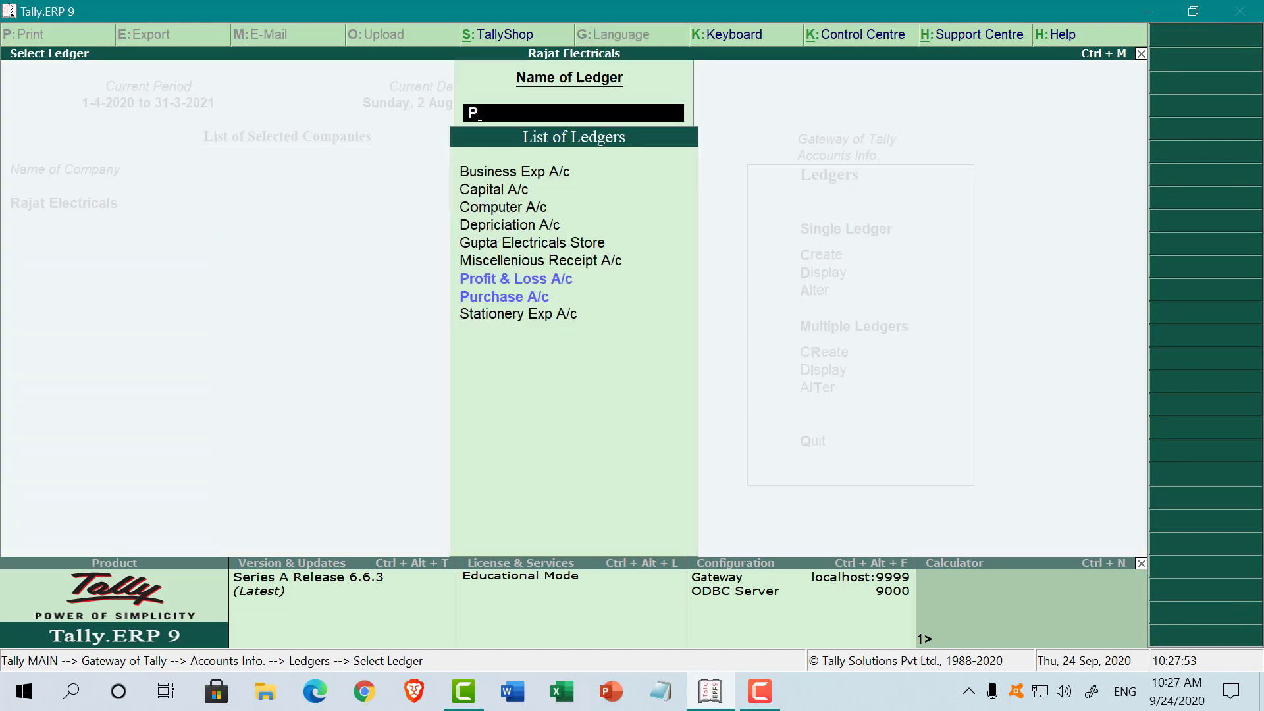
pyautogui.press('Down')
pyautogui.press('Return')
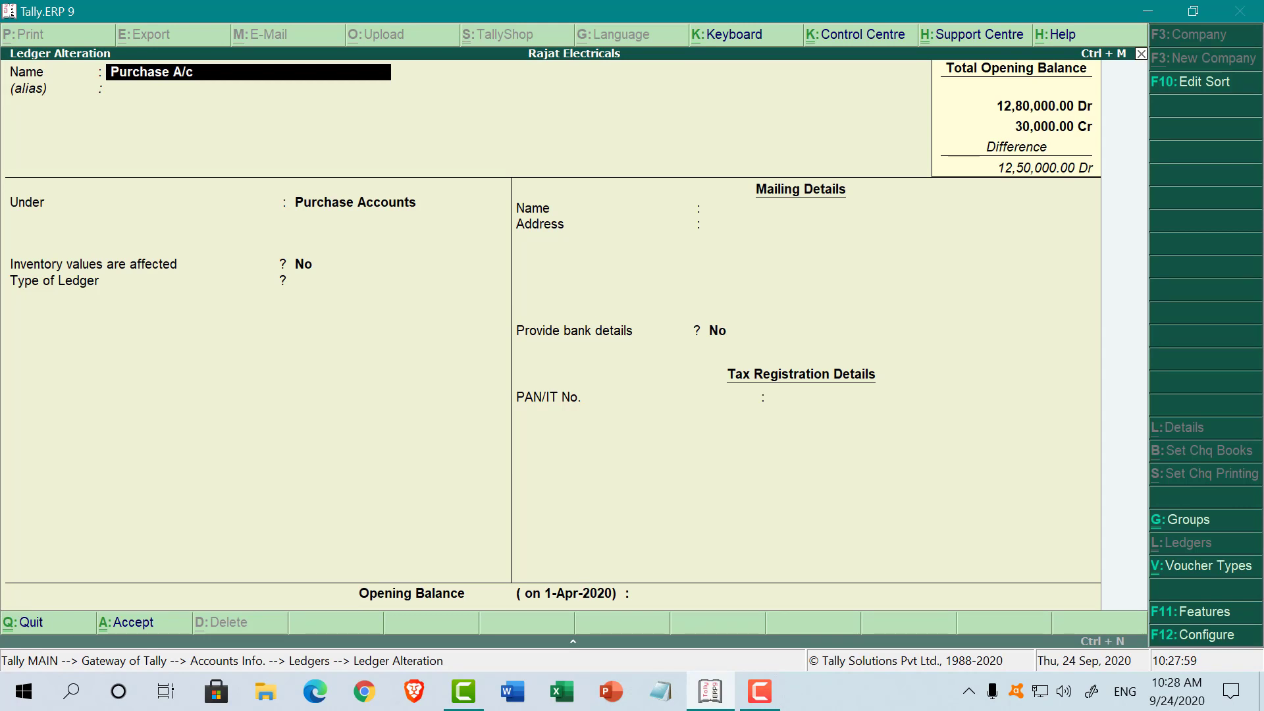
# Set Inventory values are affected to Yes, save the ledger, and back out to the menu
pyautogui.press('Return')
pyautogui.press('Return')
pyautogui.press('Return')
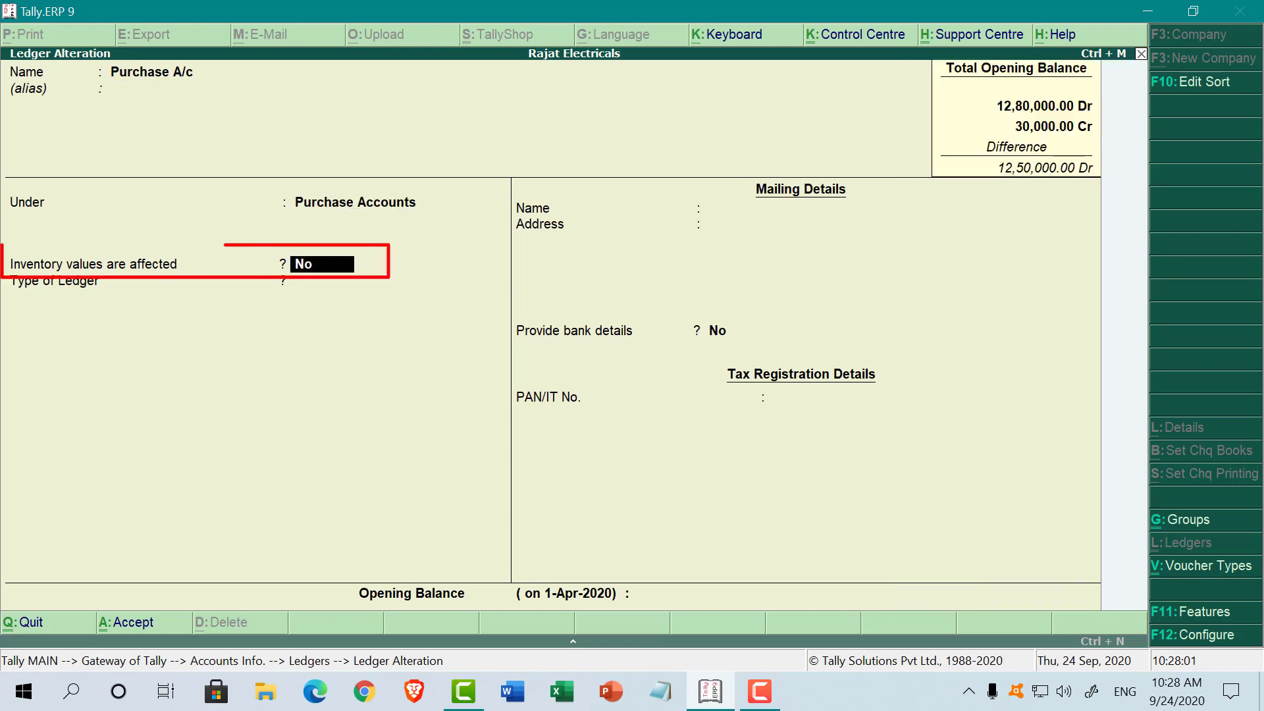
pyautogui.write('y')
pyautogui.press('Return')
pyautogui.press('Return')
pyautogui.press('Return')
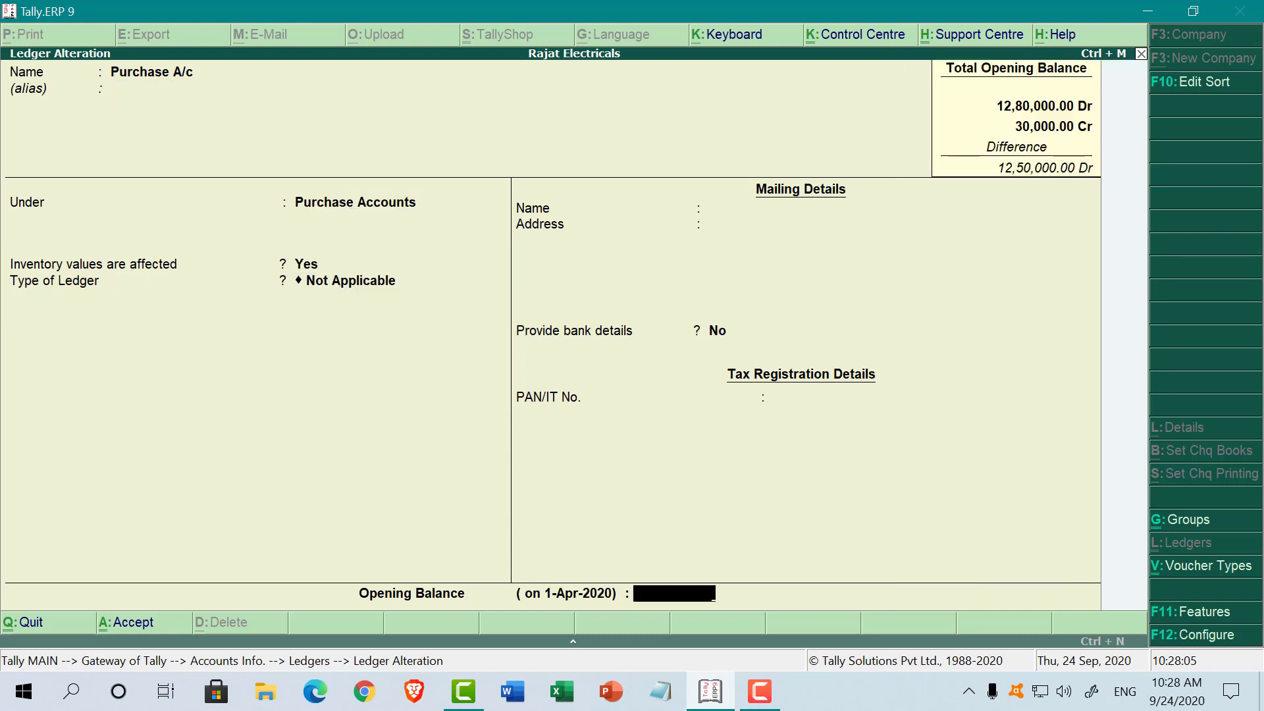
pyautogui.press('Return')
pyautogui.press('Return')
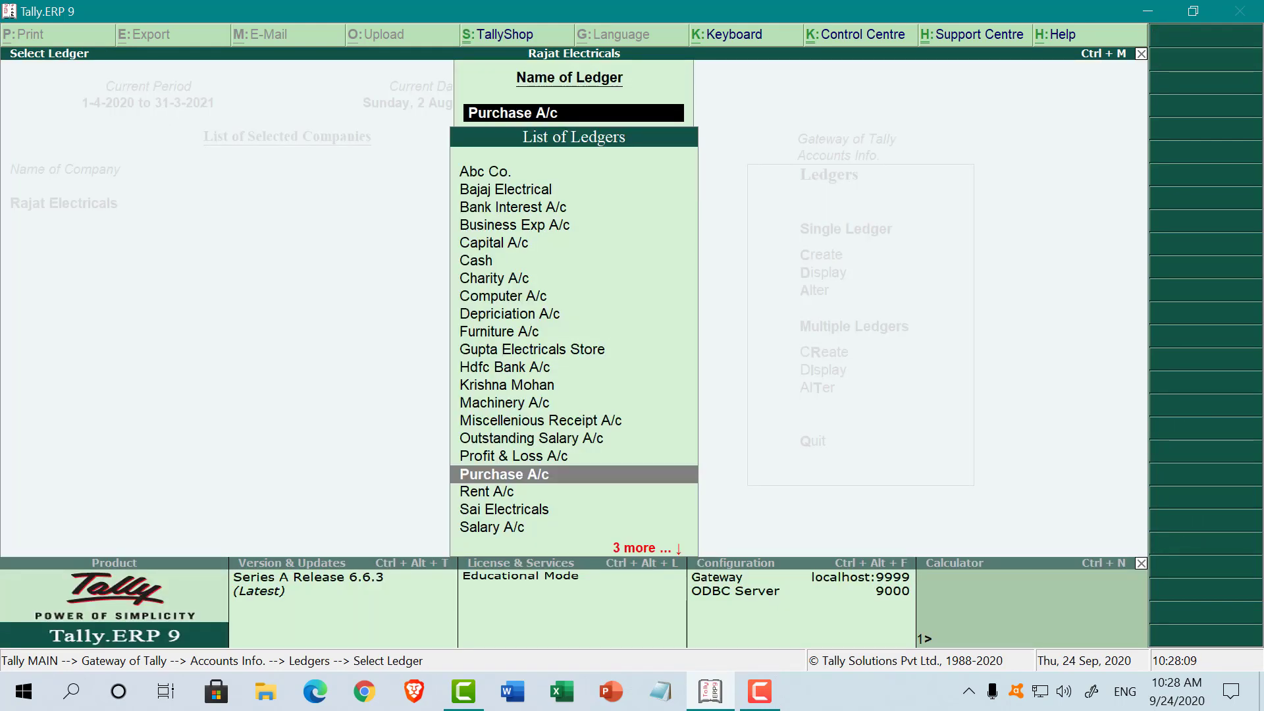
pyautogui.press('BackSpace')
pyautogui.press('Escape')
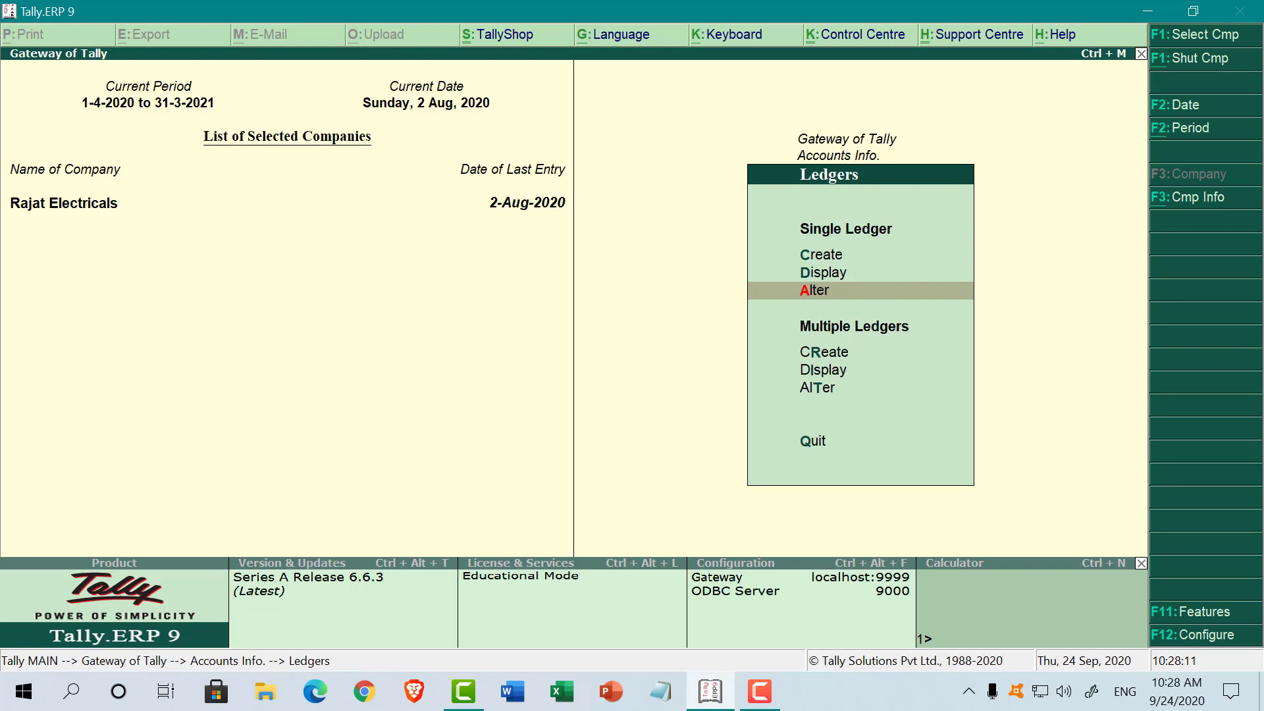
pyautogui.press('Escape')
pyautogui.press('Escape')
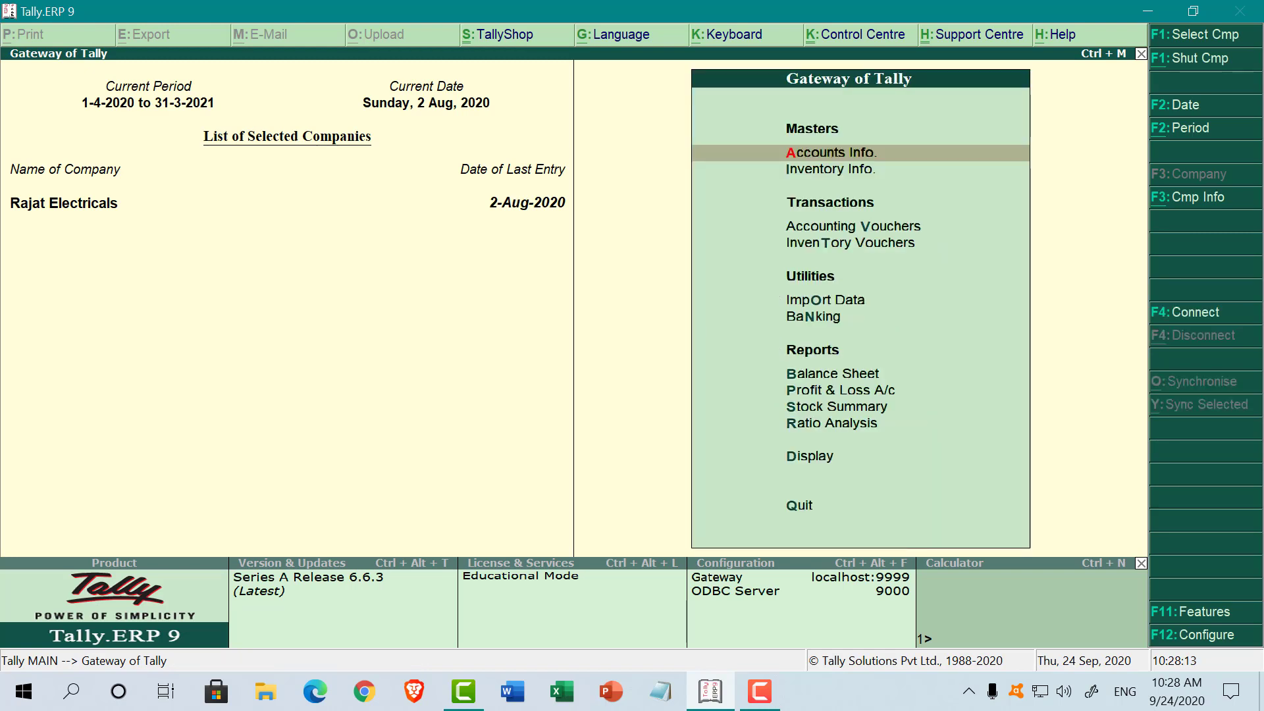
# Start purchase voucher No. 3 with supplier invoice 1023 dated 2-Aug-2020
pyautogui.press('Down')
pyautogui.press('Down')
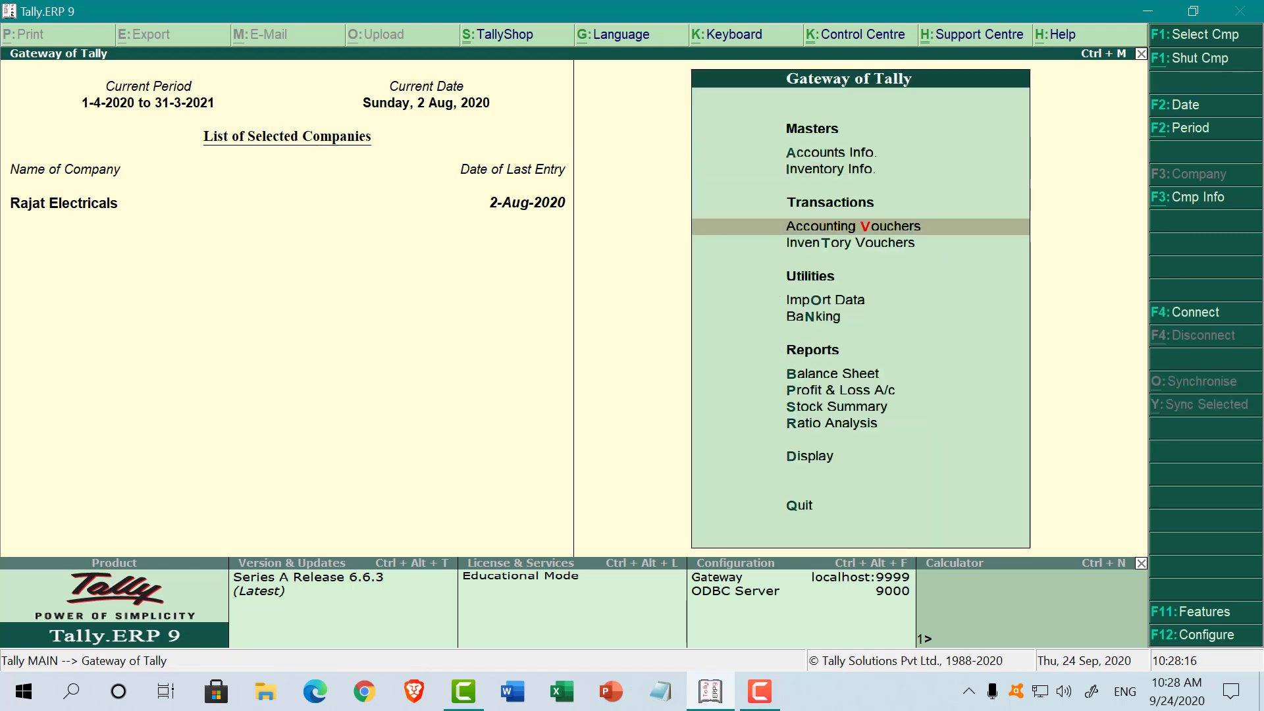
pyautogui.press('Return')
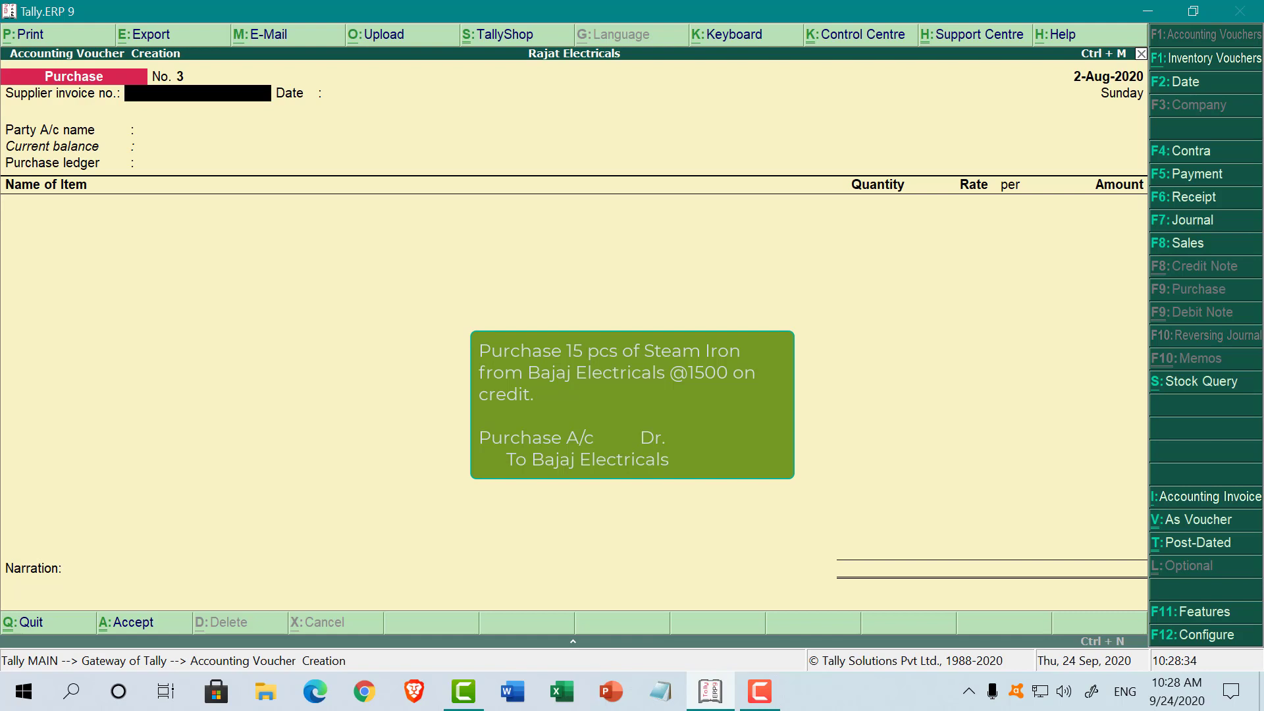
pyautogui.write('1023')
pyautogui.press('Return')
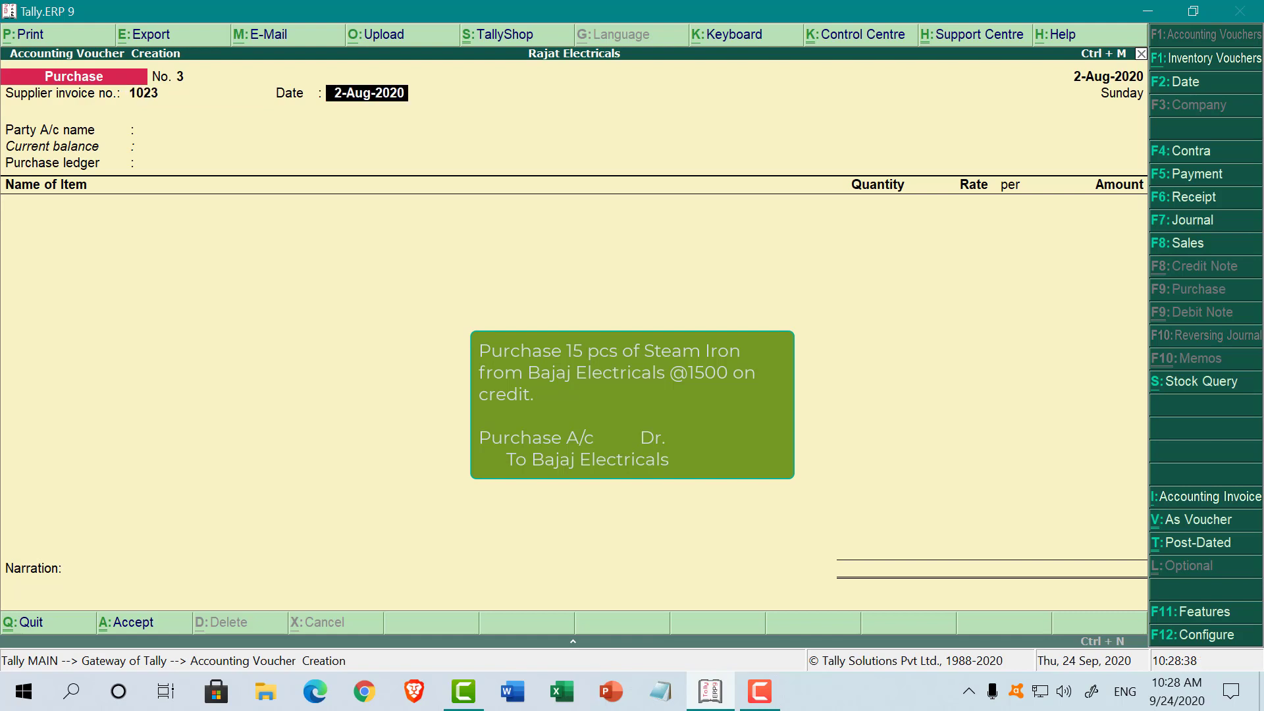
pyautogui.press('Return')
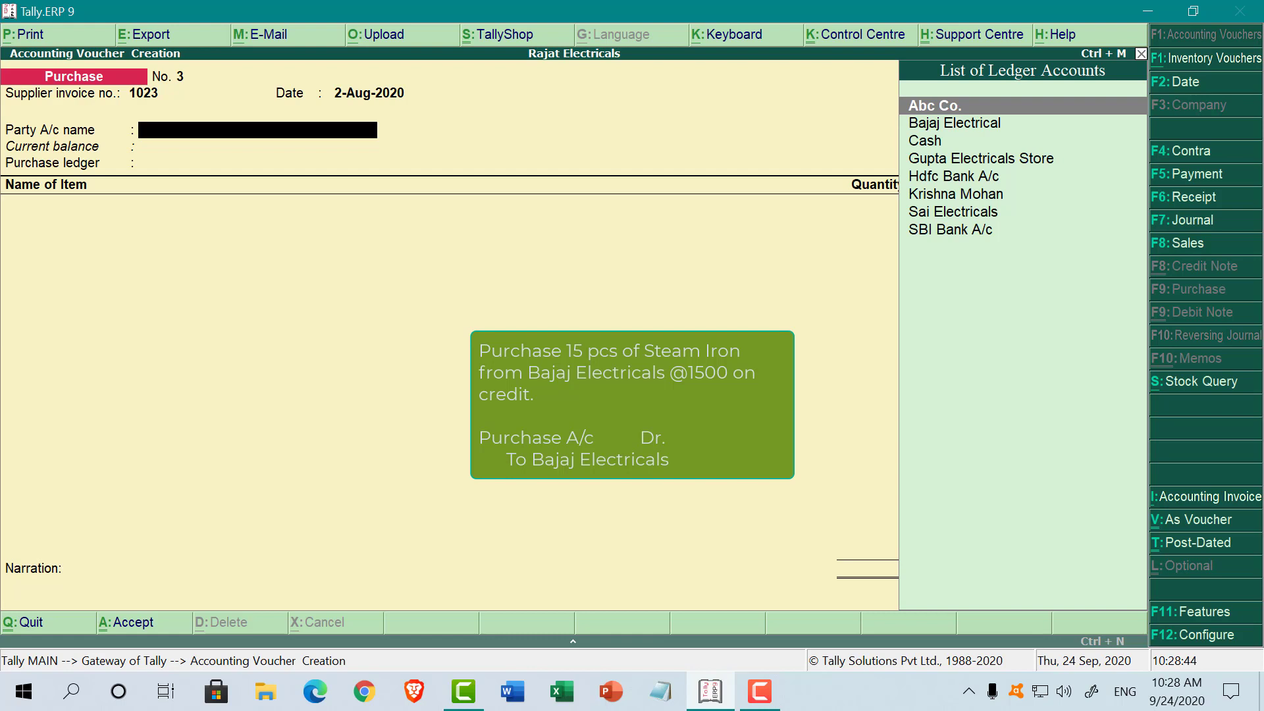
# Choose Bajaj Electrical as party, keep state Haryana, and set Purchase A/c as purchase ledger
pyautogui.write('B')
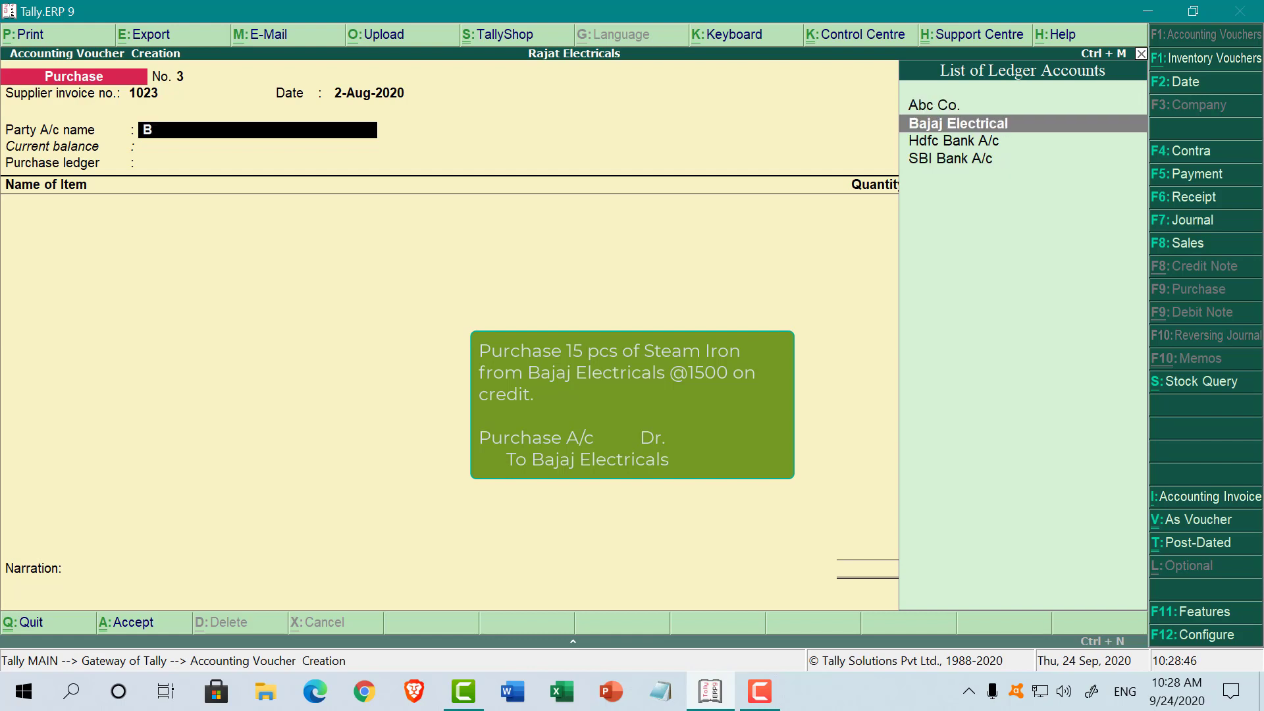
pyautogui.write('a')
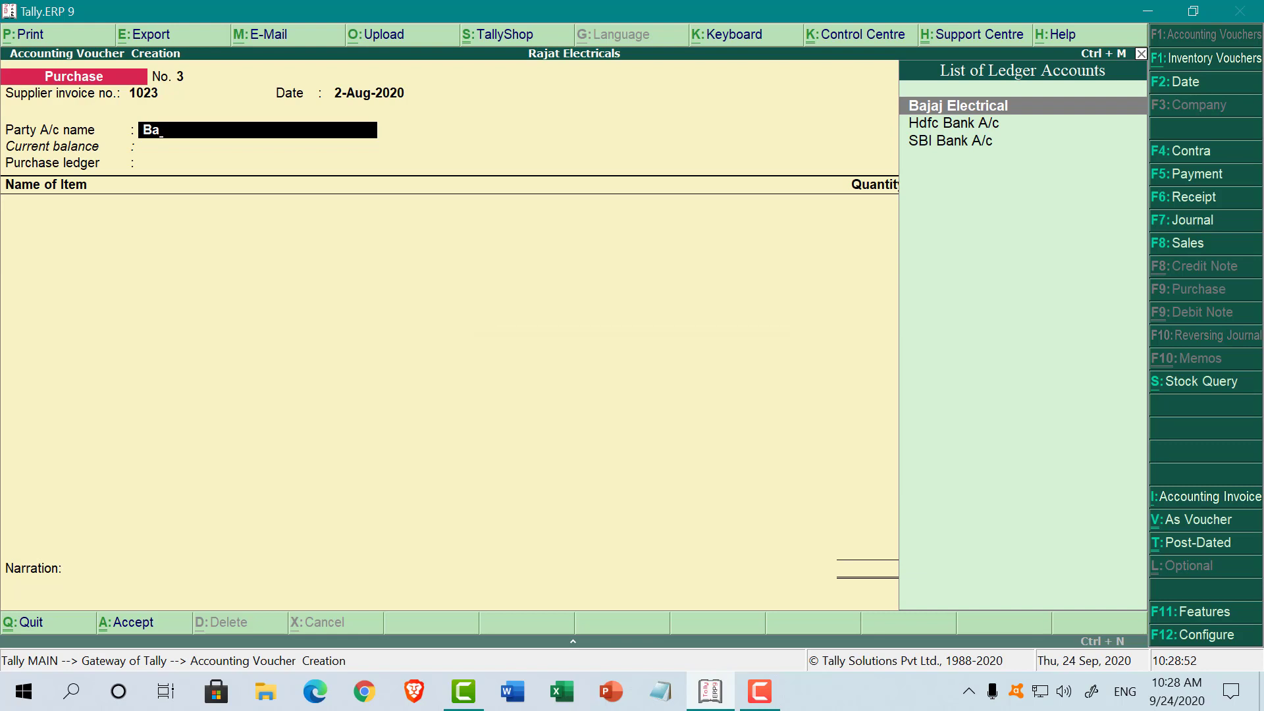
pyautogui.press('Return')
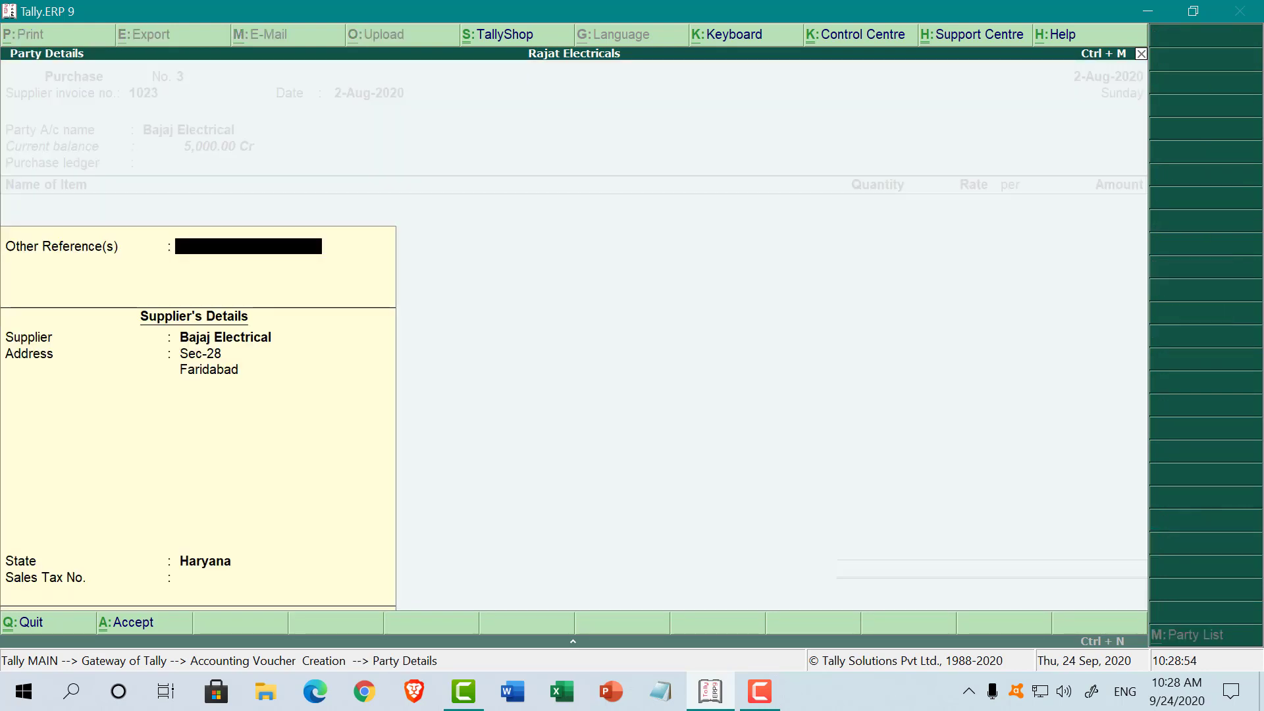
pyautogui.press('Return')
pyautogui.press('Return')
pyautogui.press('Return')
pyautogui.press('Return')
pyautogui.press('Return')
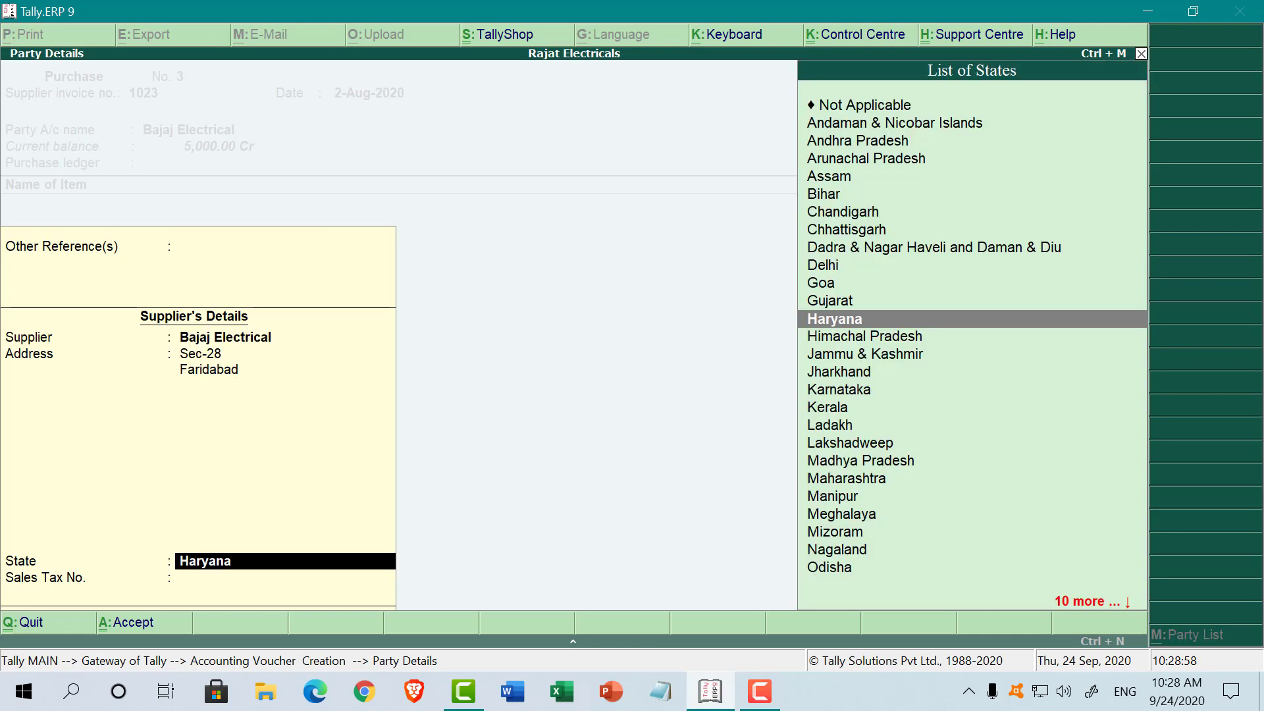
pyautogui.press('Return')
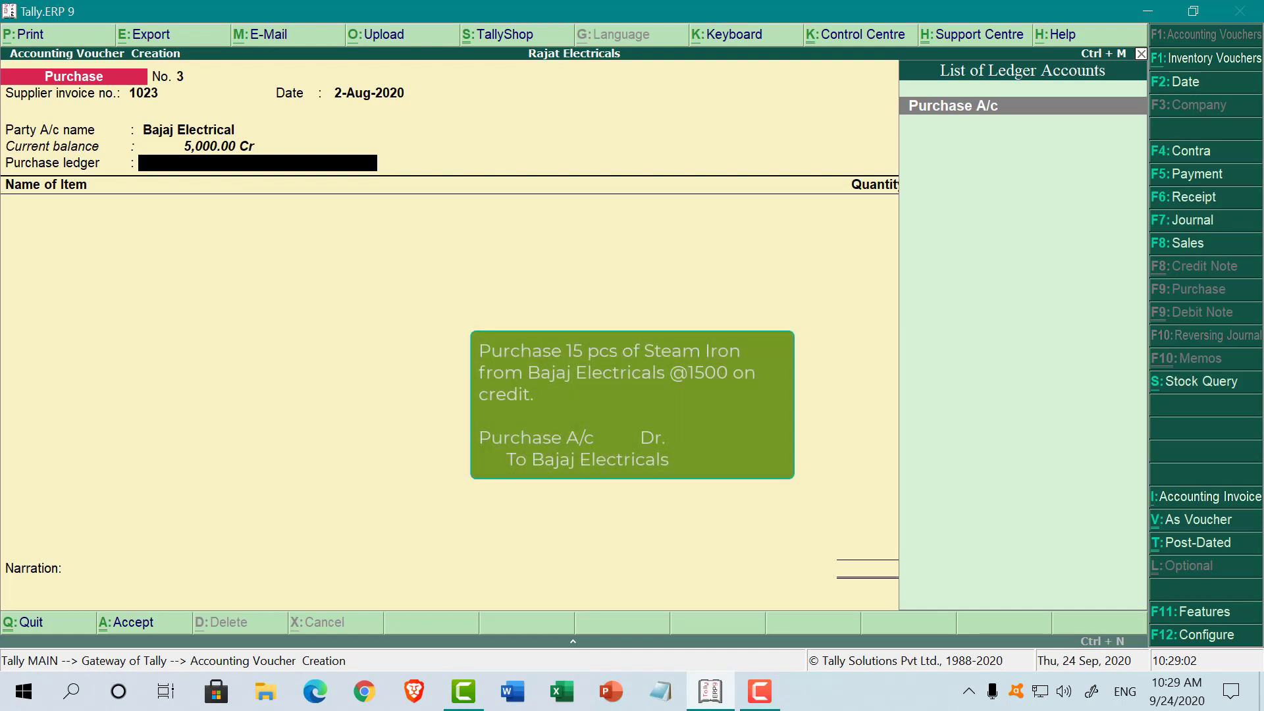
pyautogui.press('Return')
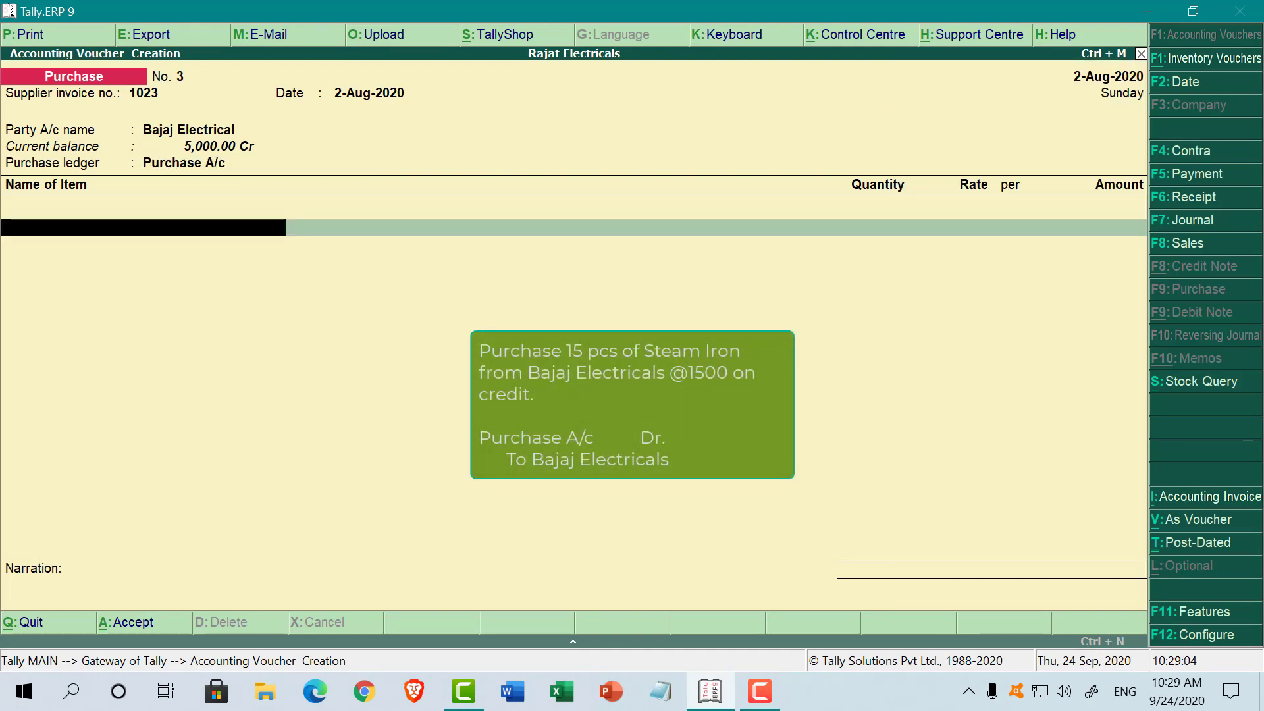
# Add Steam Iron, 15 pcs at 1,500.00 for 22,500.00, then end the item list
pyautogui.write('St')
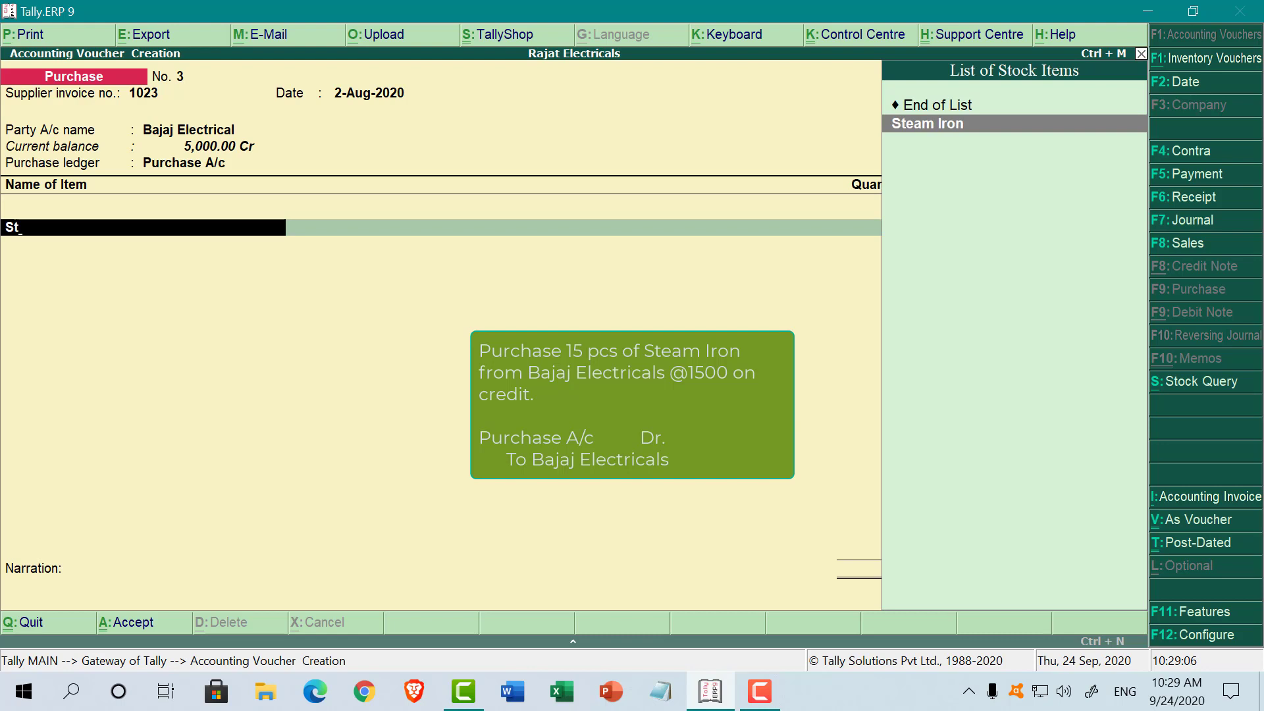
pyautogui.press('Return')
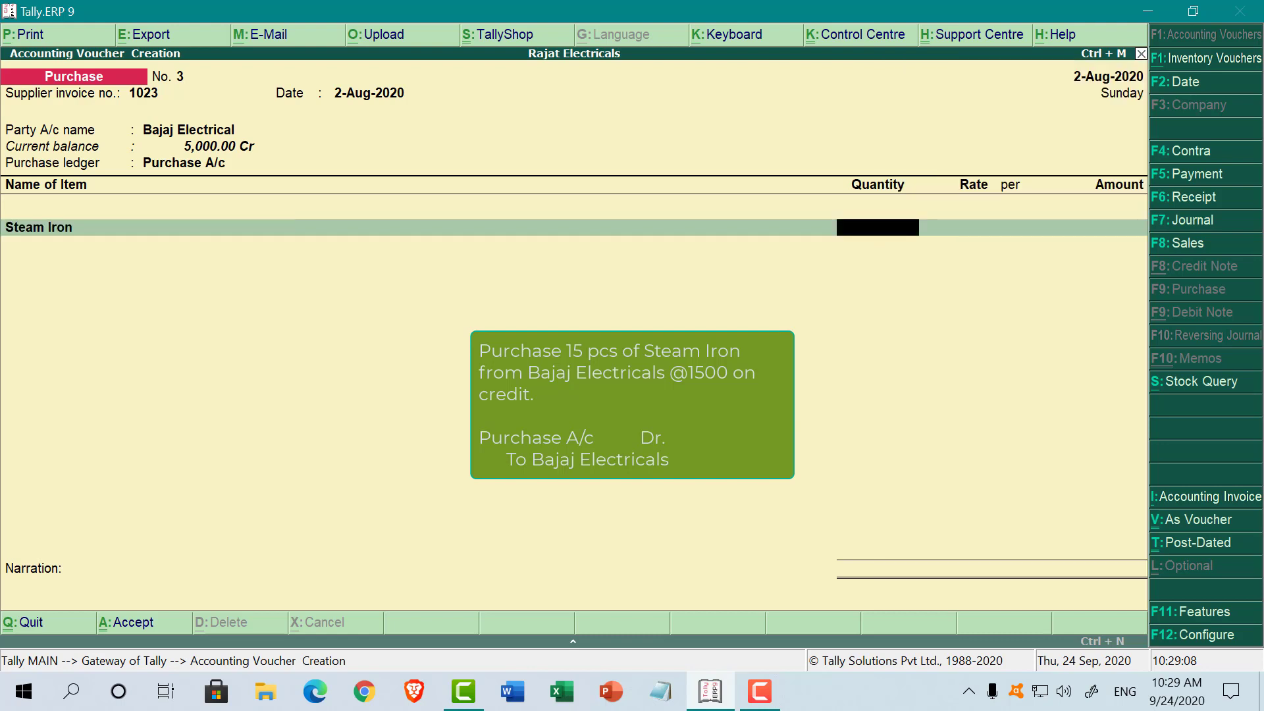
pyautogui.write('15')
pyautogui.press('Return')
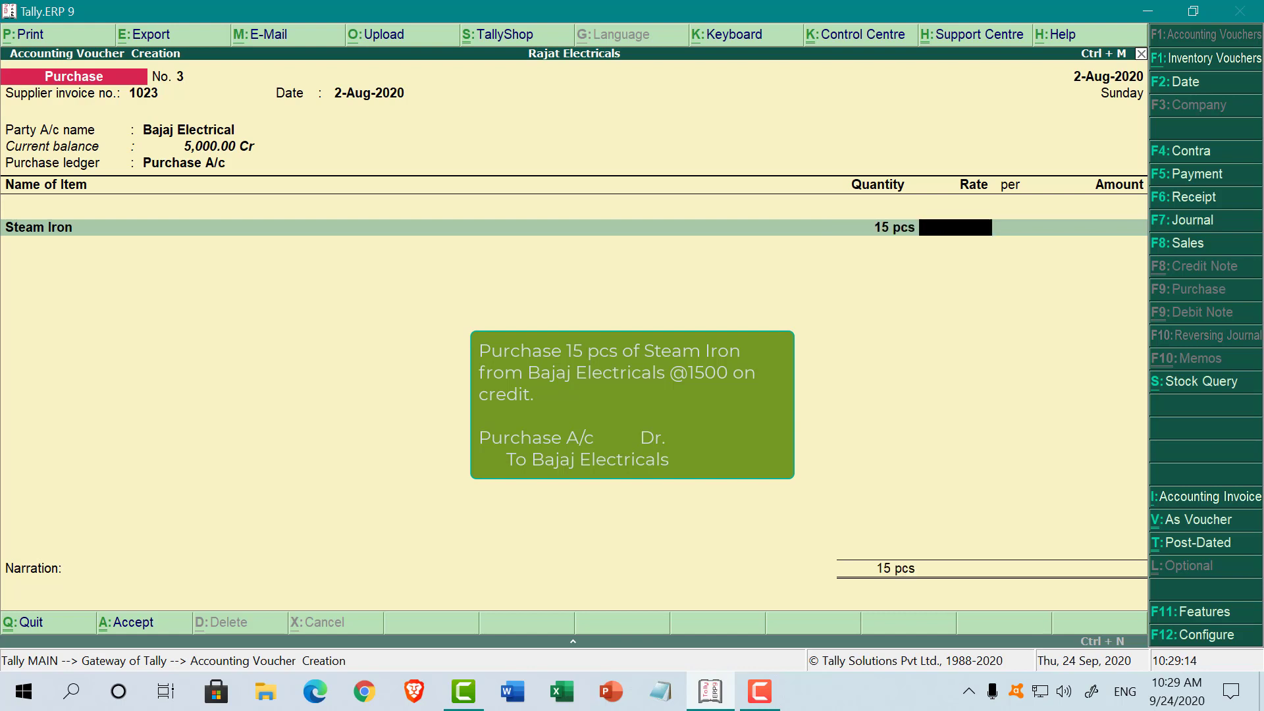
pyautogui.write('1500')
pyautogui.press('Return')
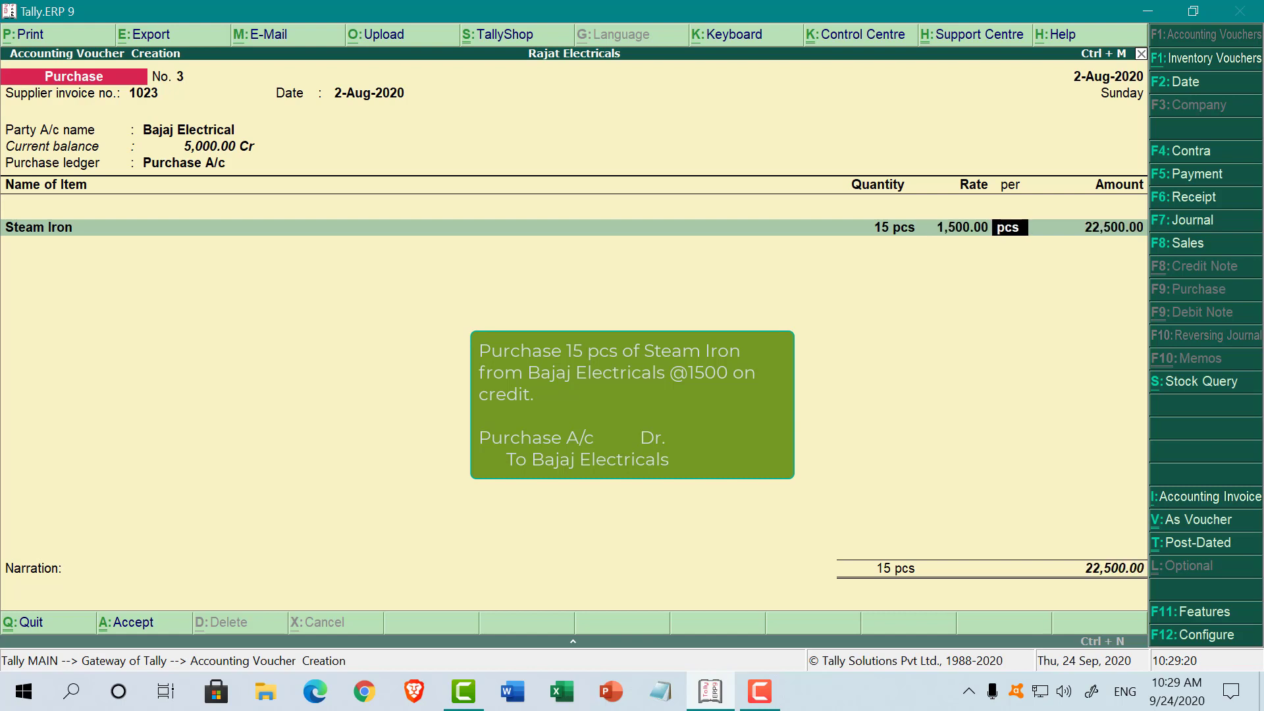
pyautogui.press('Return')
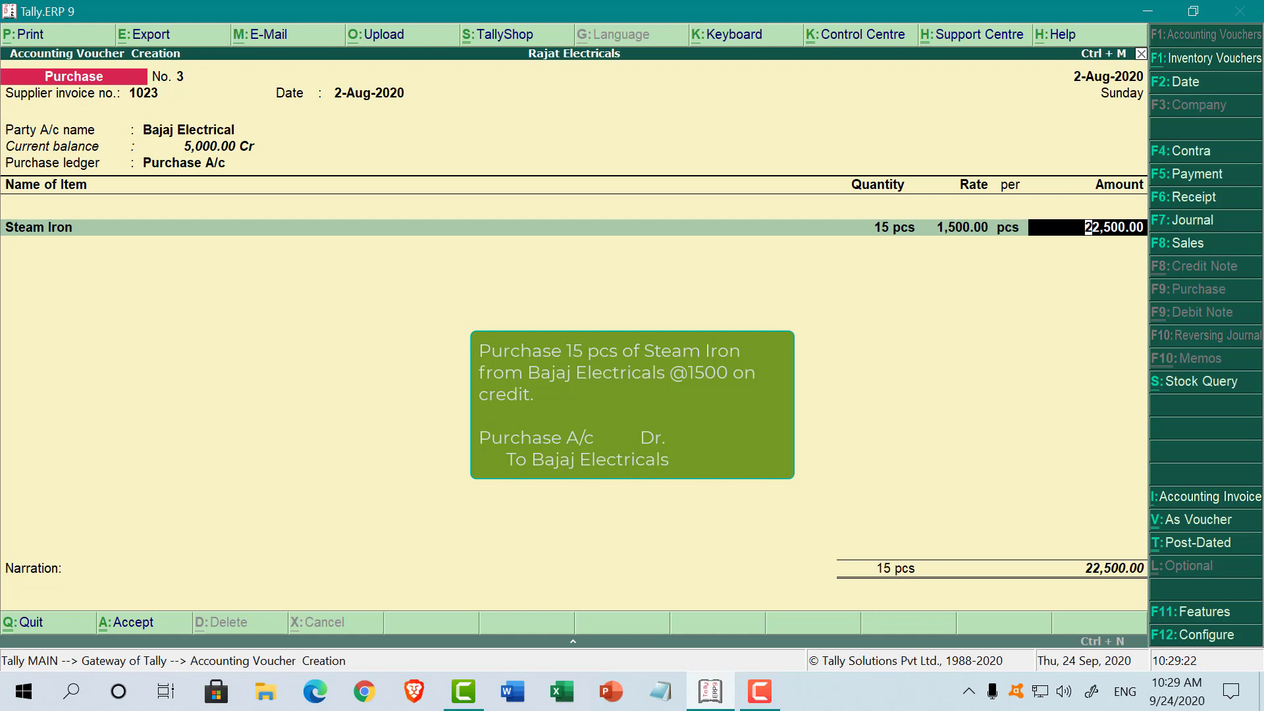
pyautogui.press('Return')
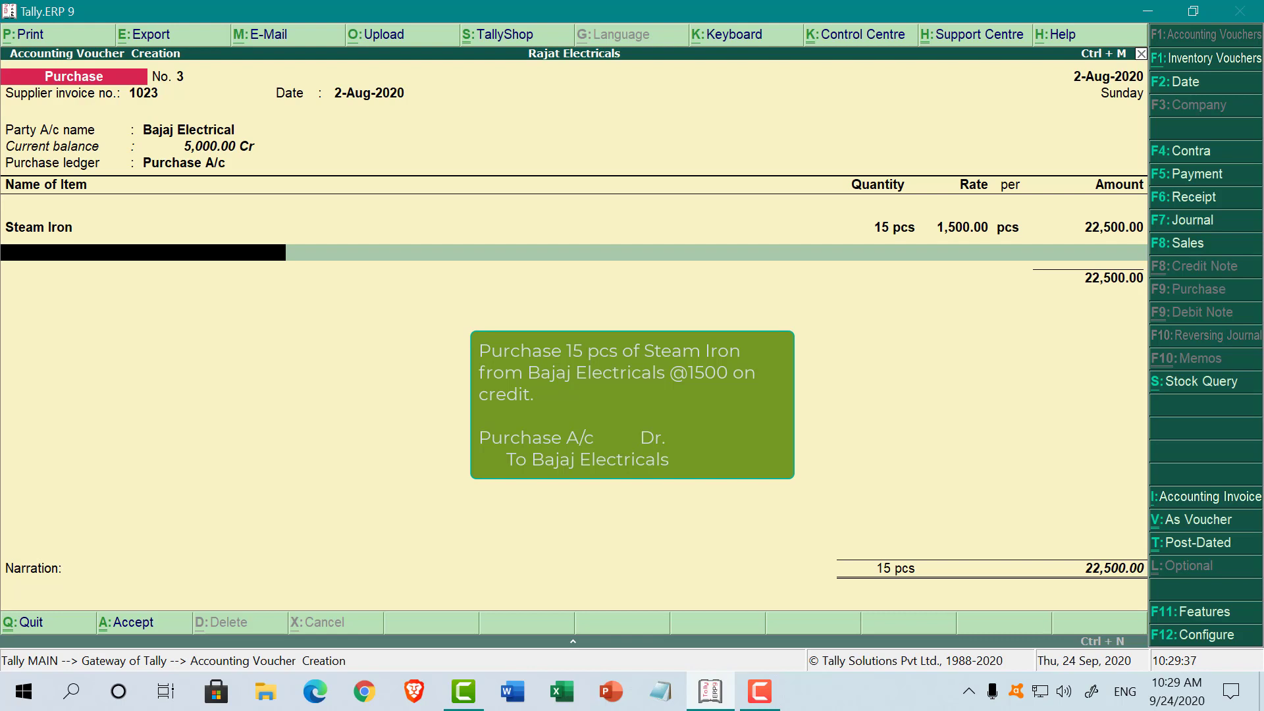
pyautogui.press('Return')
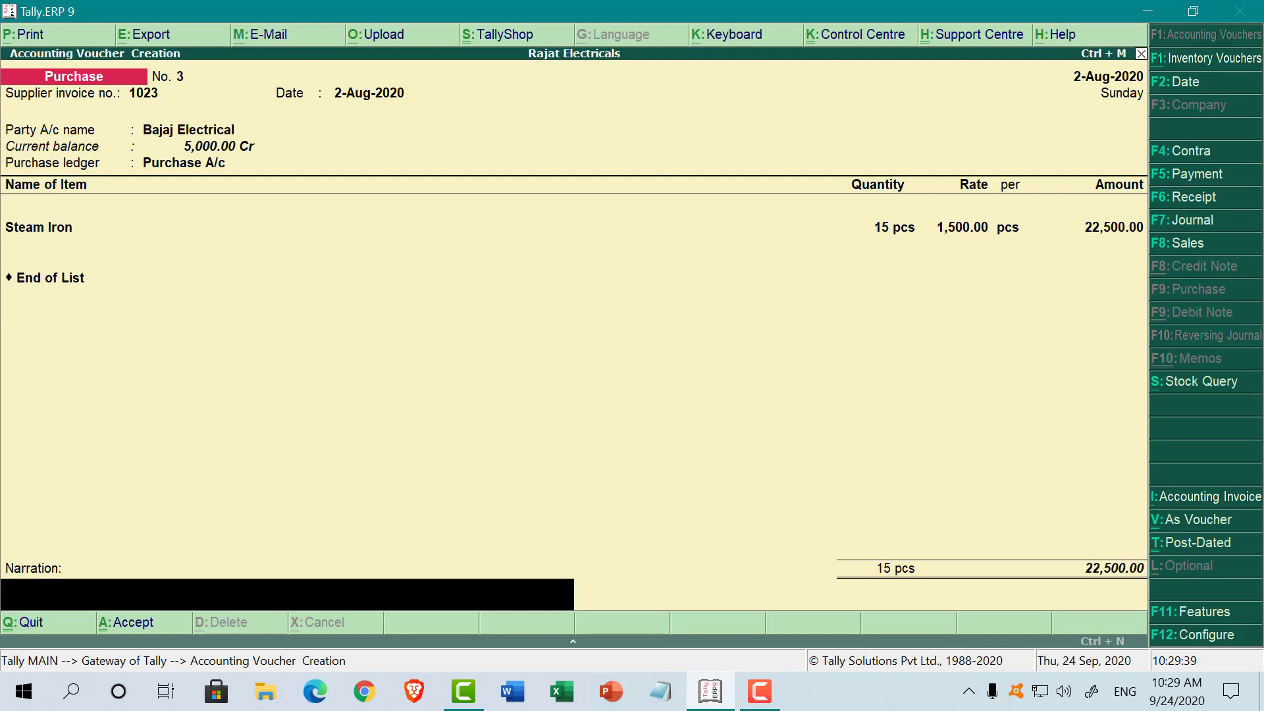
# Accept purchase voucher No. 3, leaving a blank voucher No. 4
pyautogui.press('Return')
pyautogui.press('Return')
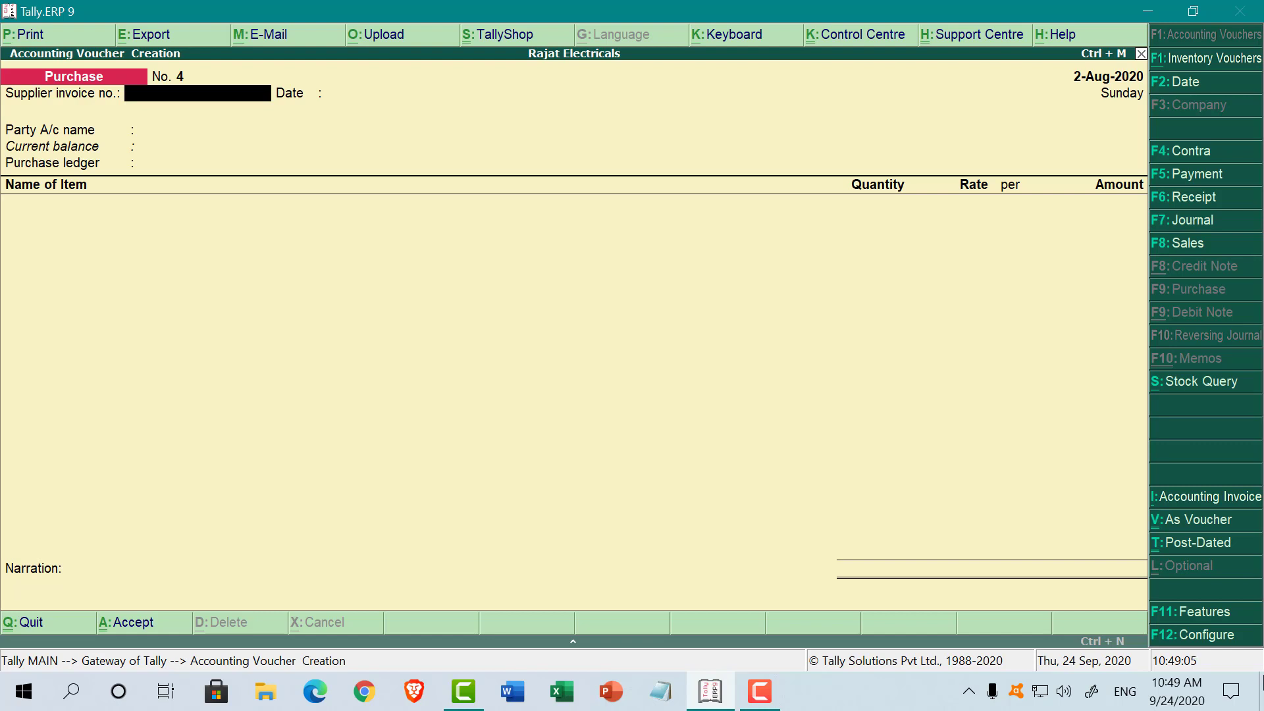
# Set Use debit and credit notes and Record debit notes in invoice mode to Yes, then accept
pyautogui.press('F11')
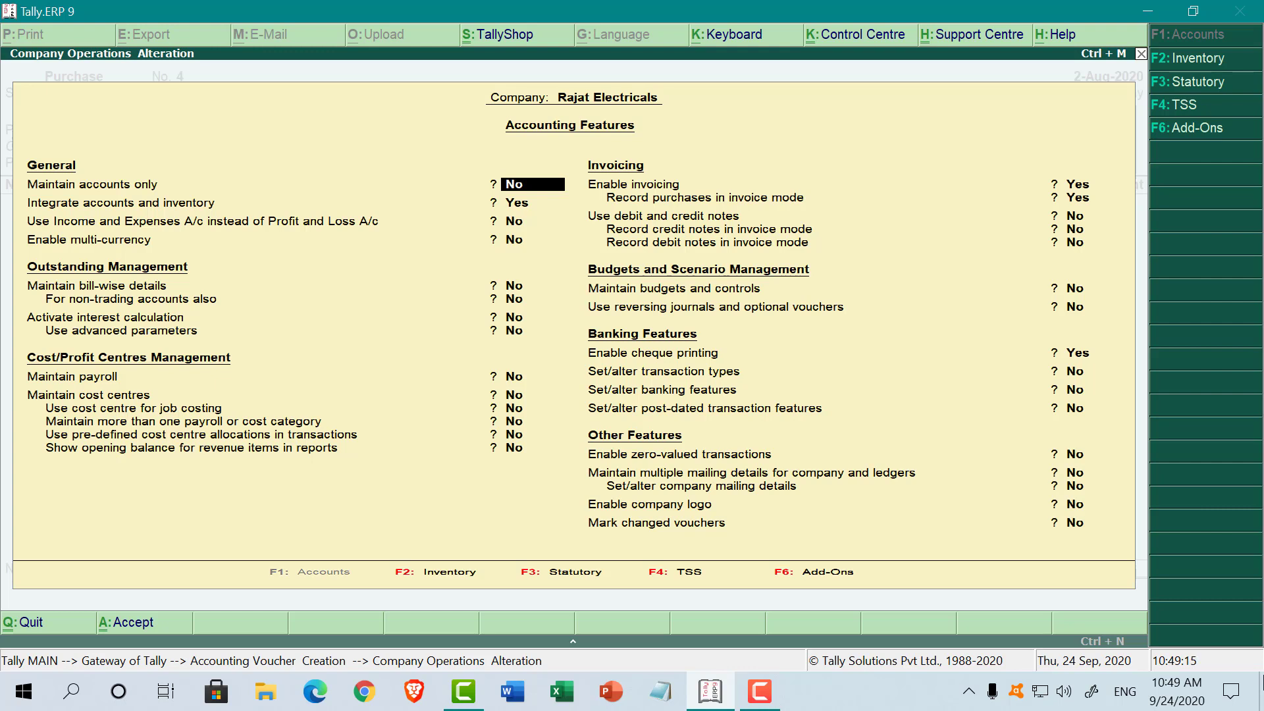
pyautogui.press('Return')
pyautogui.press('Return')
pyautogui.press('Return')
pyautogui.press('Return')
pyautogui.press('Return')
pyautogui.press('Return')
pyautogui.press('Return')
pyautogui.press('Return')
pyautogui.press('Return')
pyautogui.press('Return')
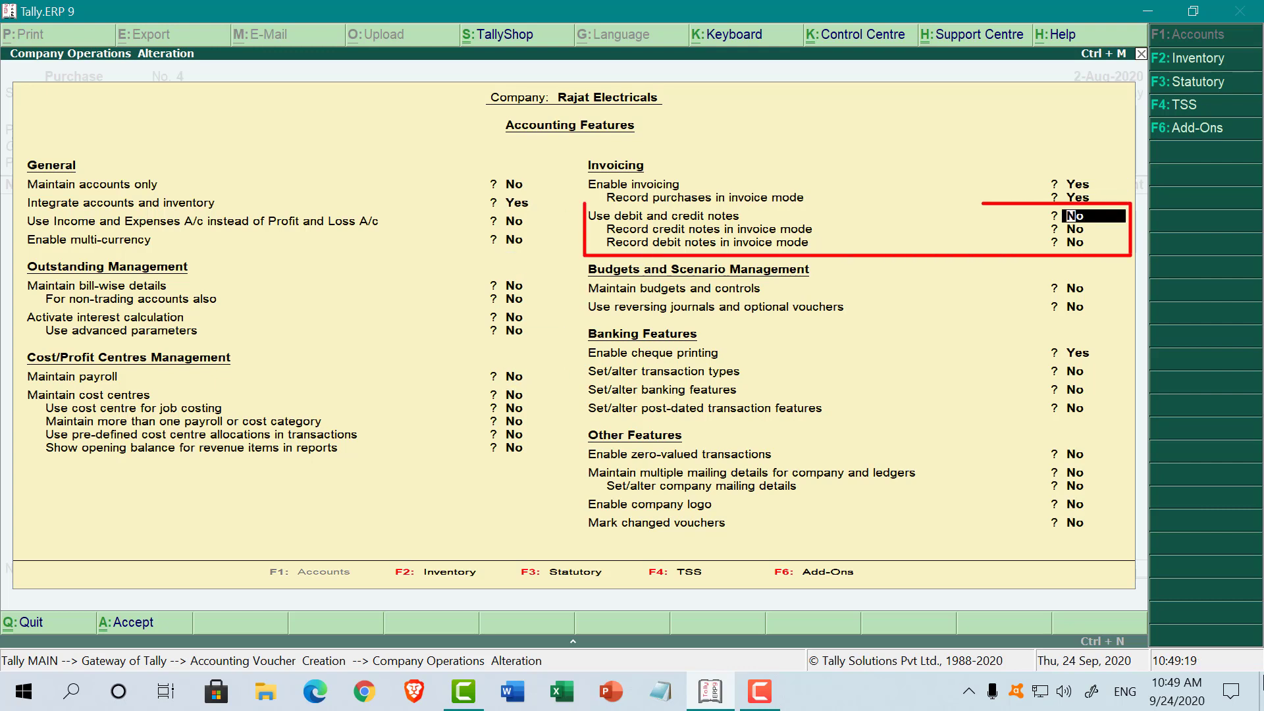
pyautogui.write('y')
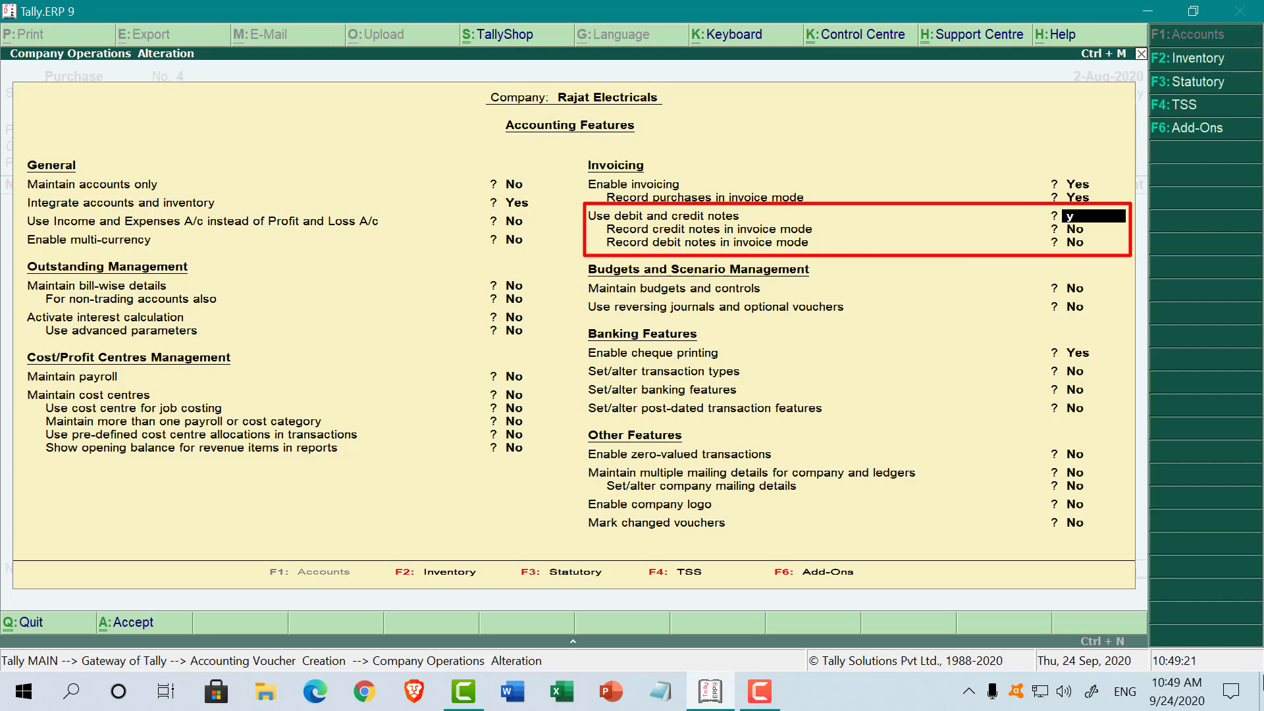
pyautogui.press('Return')
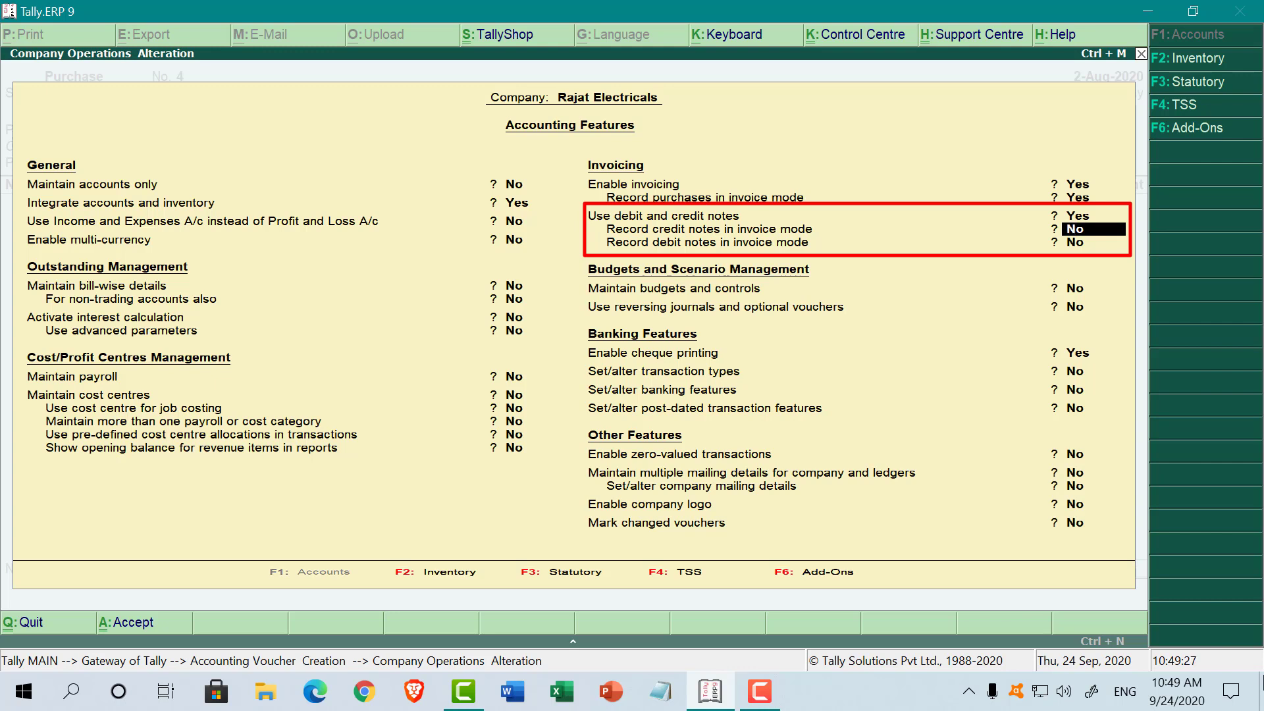
pyautogui.press('Return')
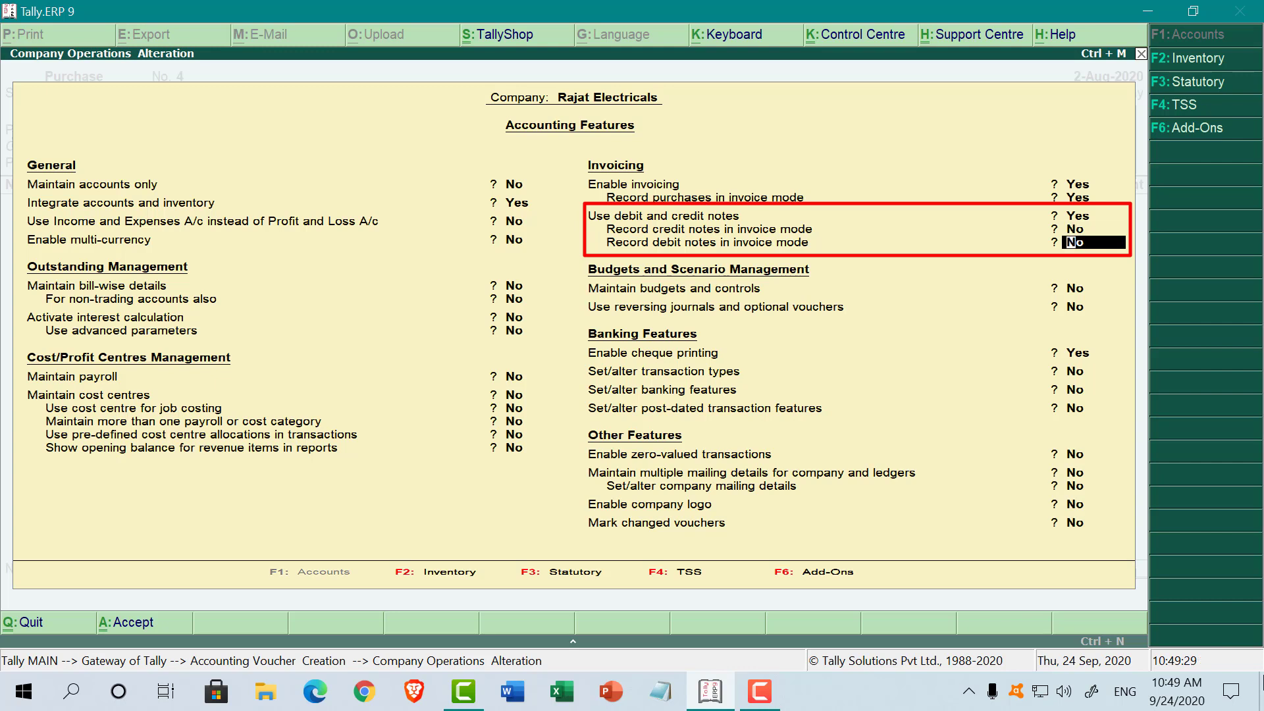
pyautogui.write('y')
pyautogui.press('Return')
pyautogui.press('Return')
pyautogui.press('Return')
pyautogui.press('Return')
pyautogui.press('Return')
pyautogui.press('Return')
pyautogui.press('Return')
pyautogui.press('Return')
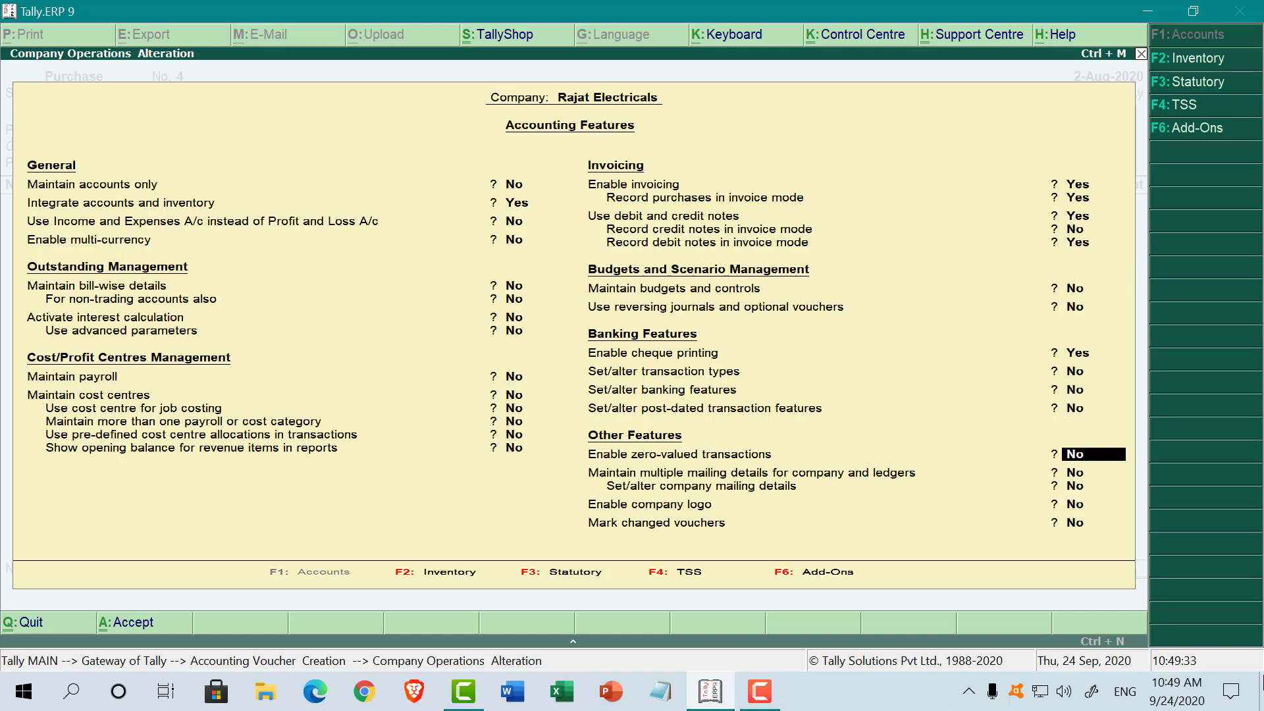
pyautogui.press('Return')
pyautogui.press('Return')
pyautogui.press('Return')
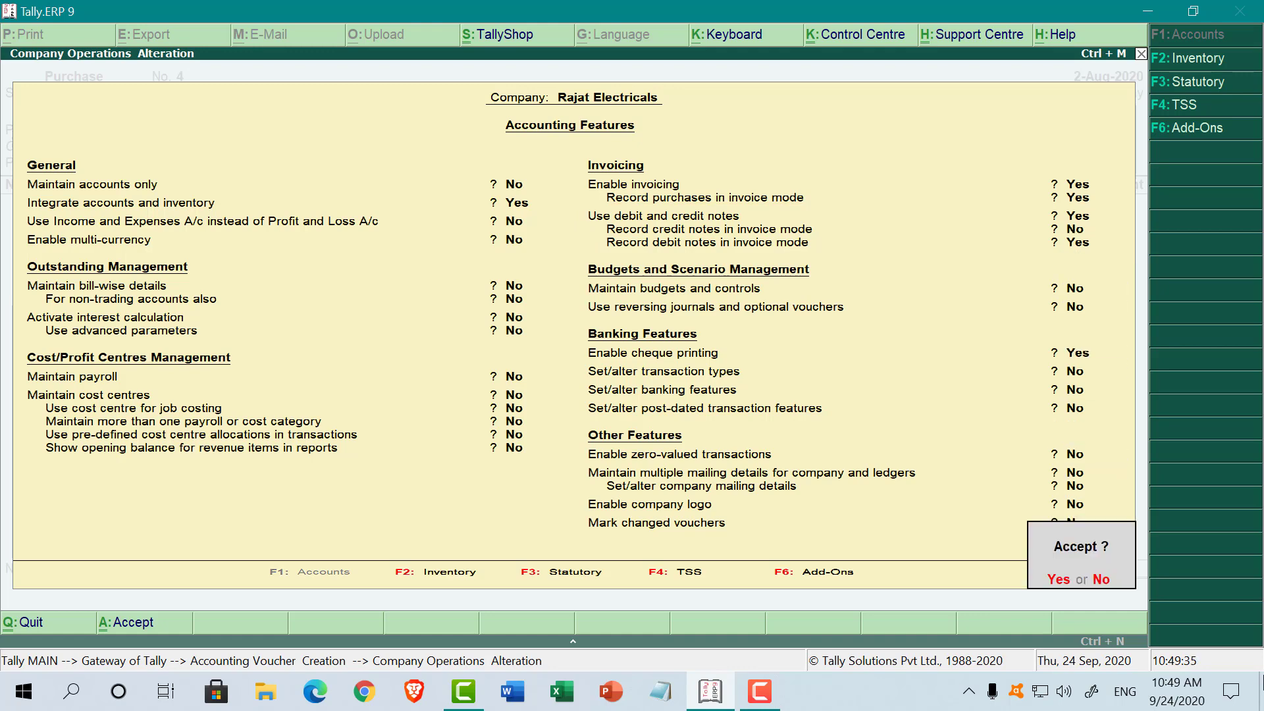
pyautogui.press('Return')
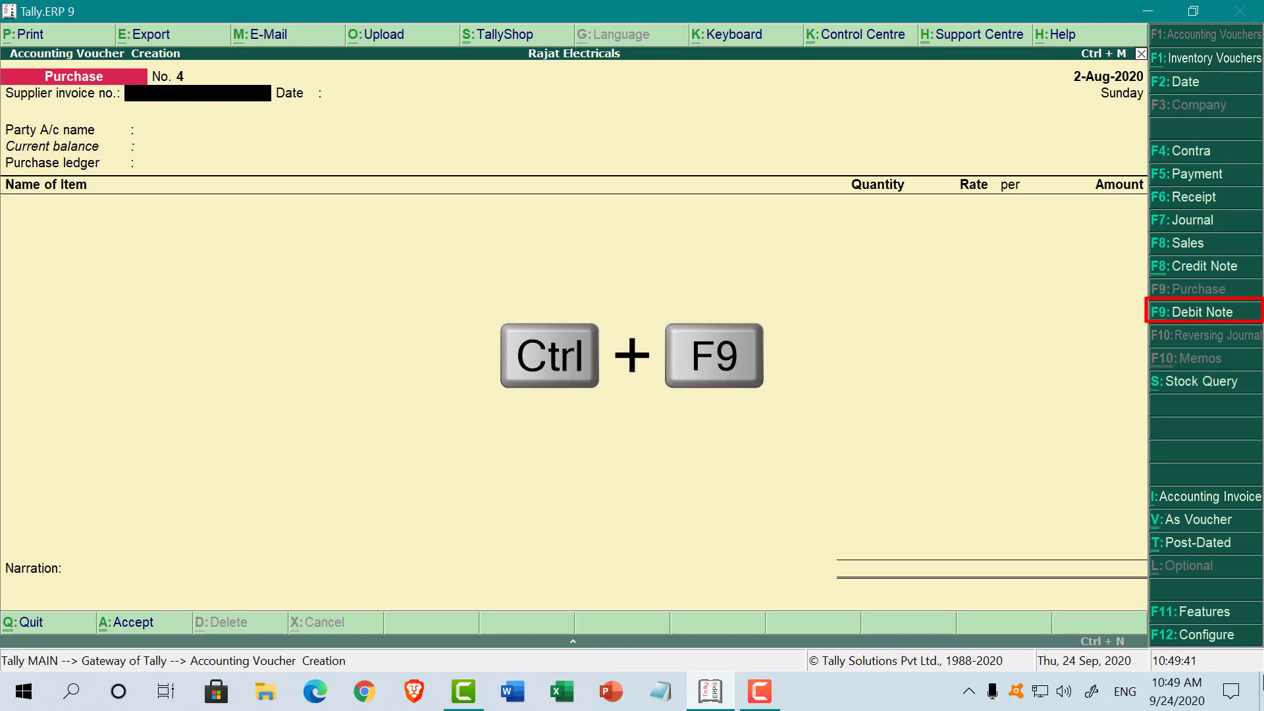
# Switch the new entry to a Debit Note (Ctrl+F9) and change it to voucher mode
pyautogui.hotkey('ctrl', 'F9')
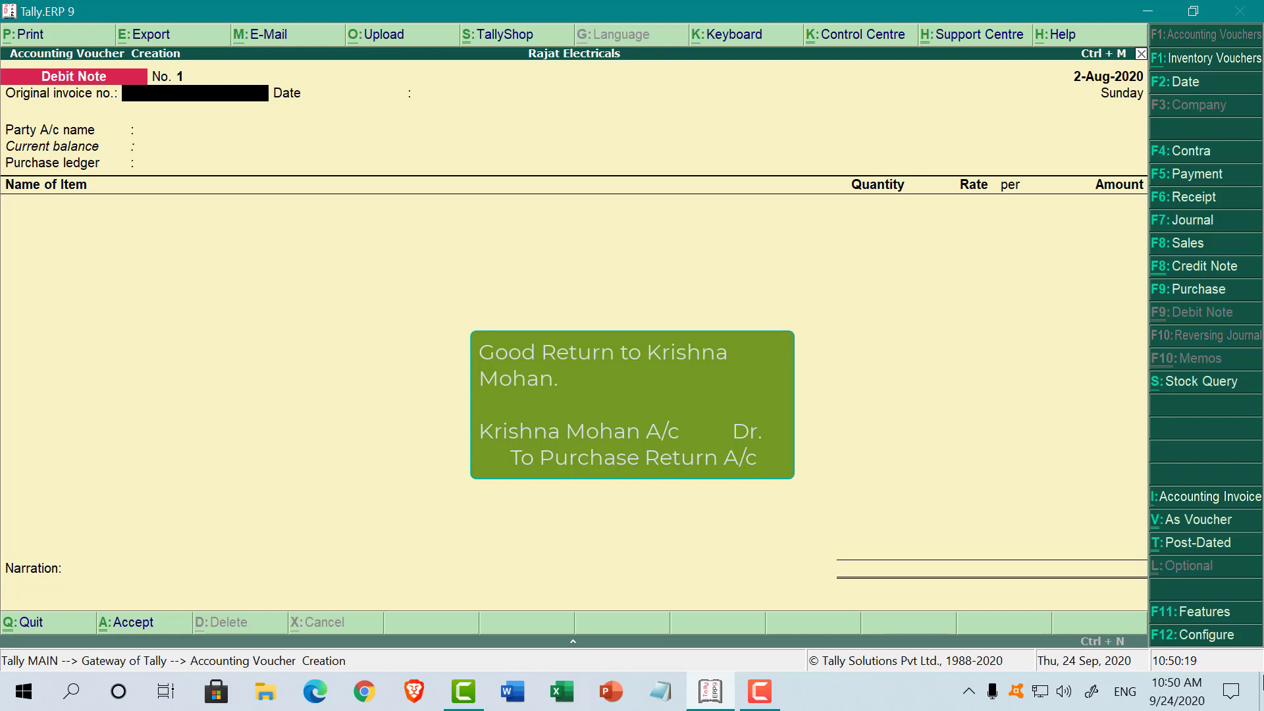
pyautogui.hotkey('ctrl', 'v')
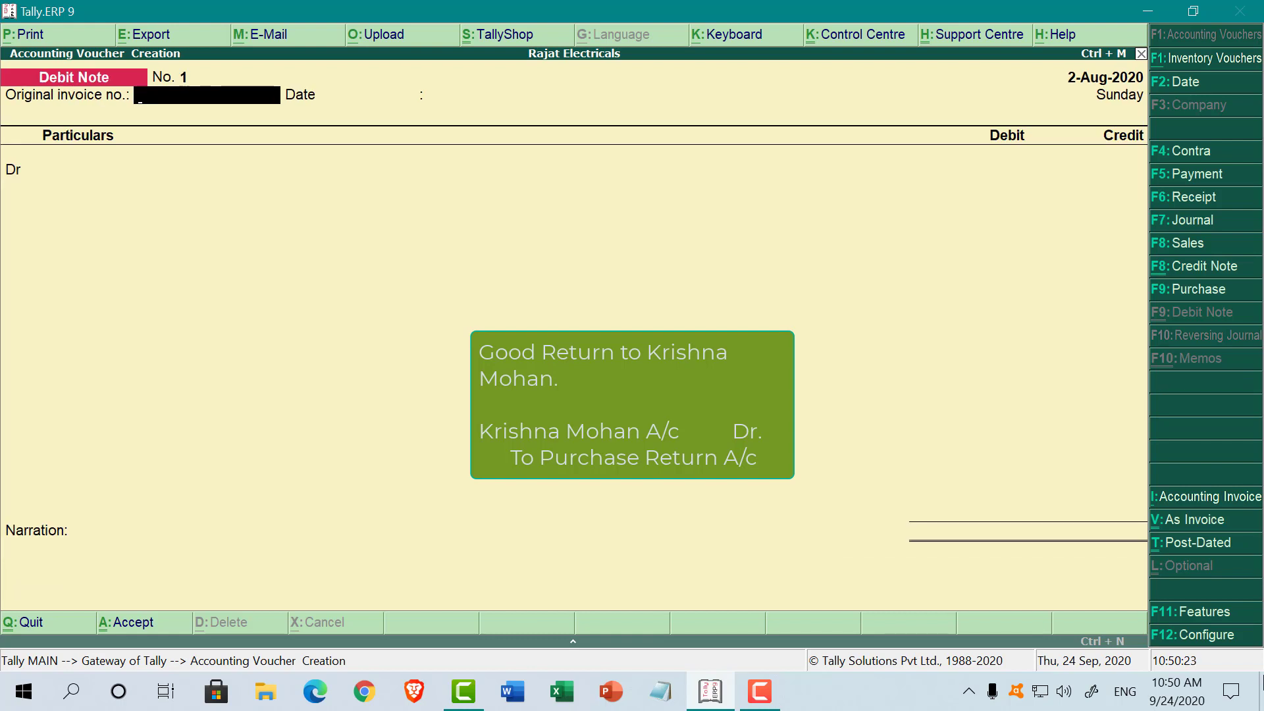
pyautogui.write('1203')
pyautogui.press('Return')
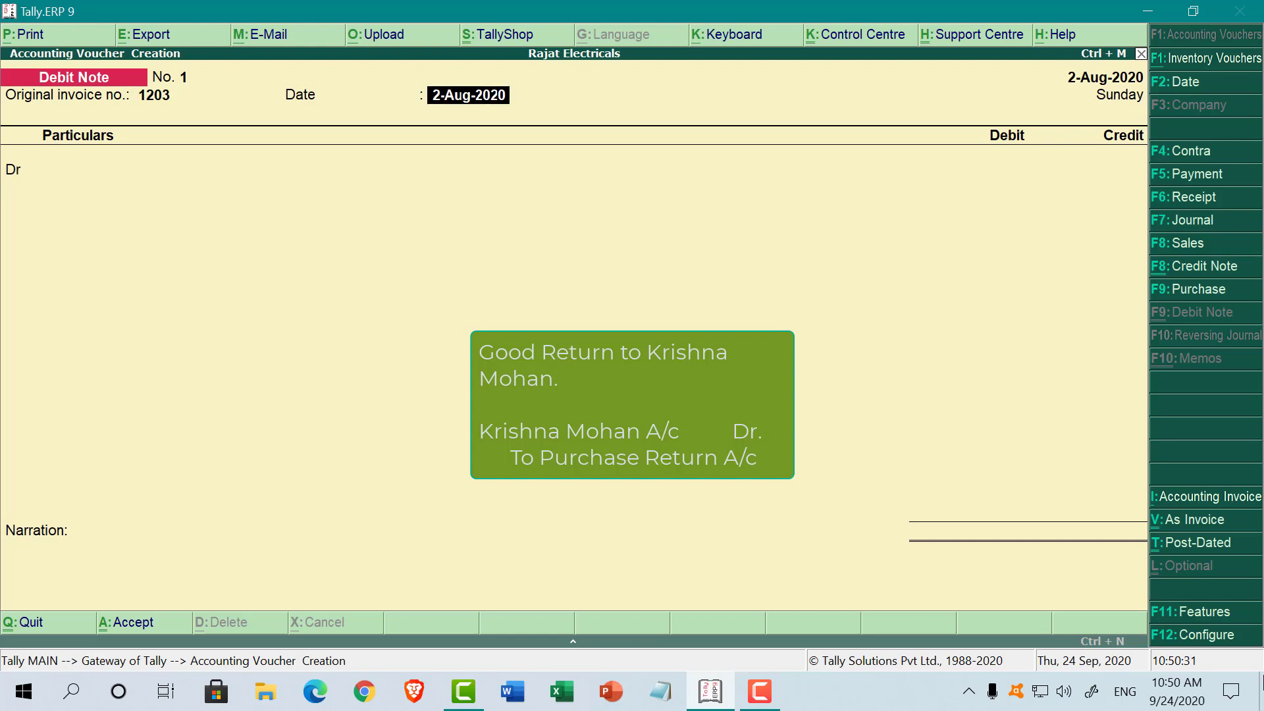
pyautogui.press('Return')
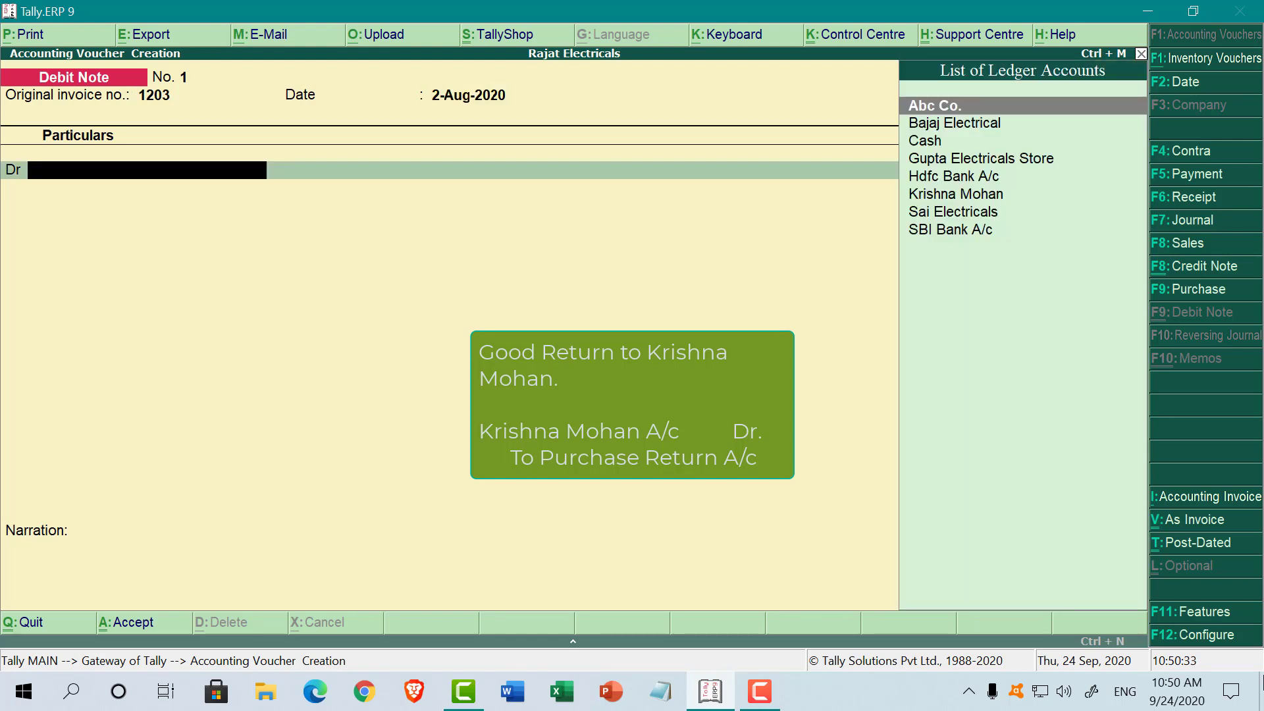
pyautogui.write('K')
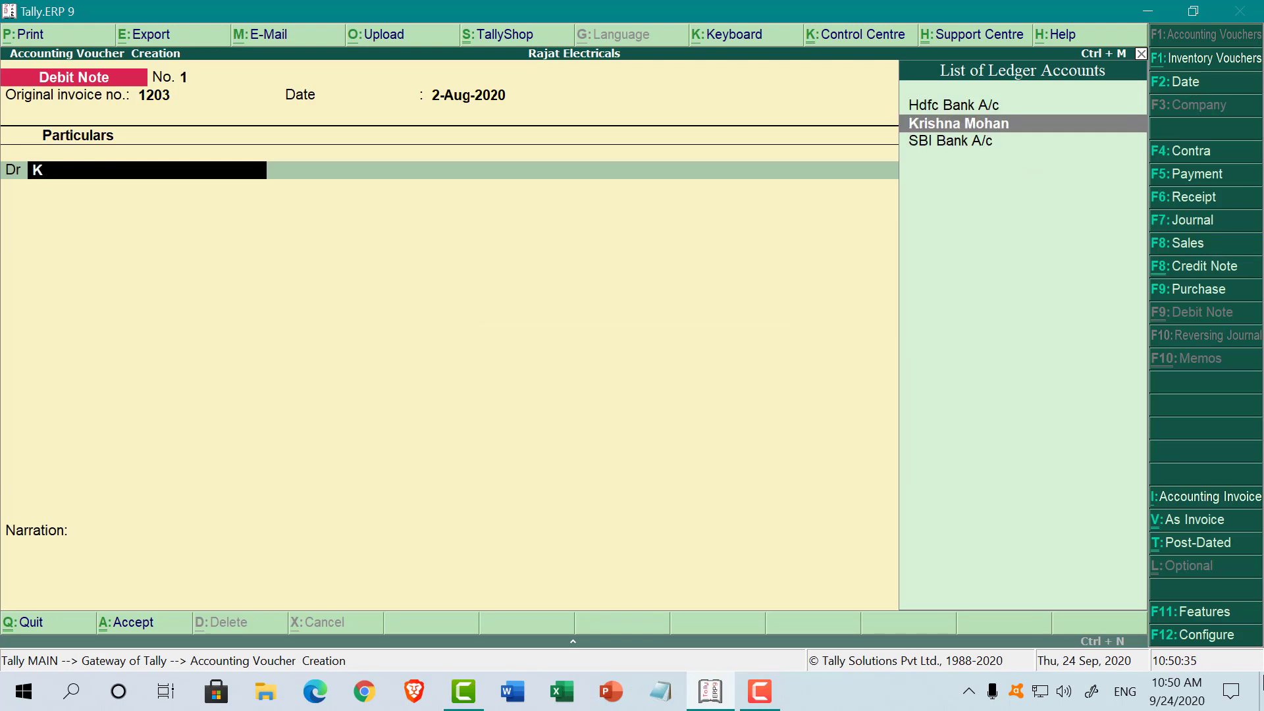
pyautogui.press('Return')
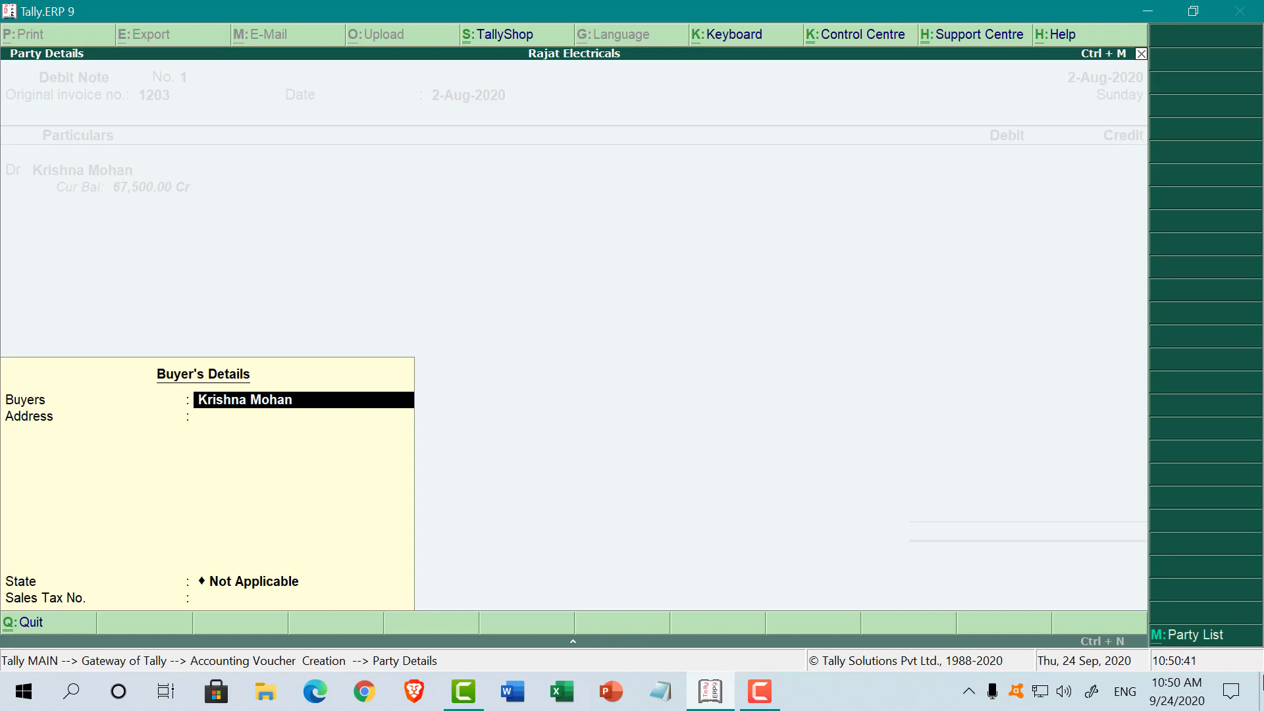
pyautogui.press('Return')
pyautogui.press('Return')
pyautogui.press('Return')
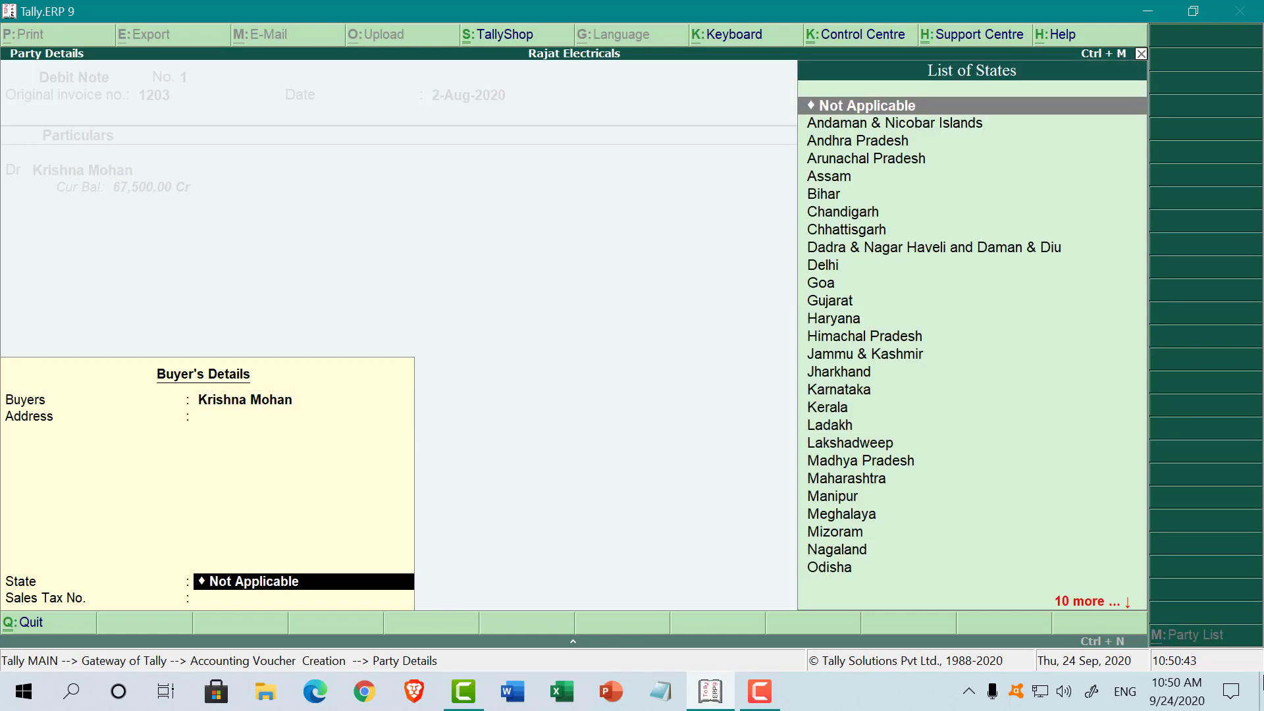
pyautogui.press('Return')
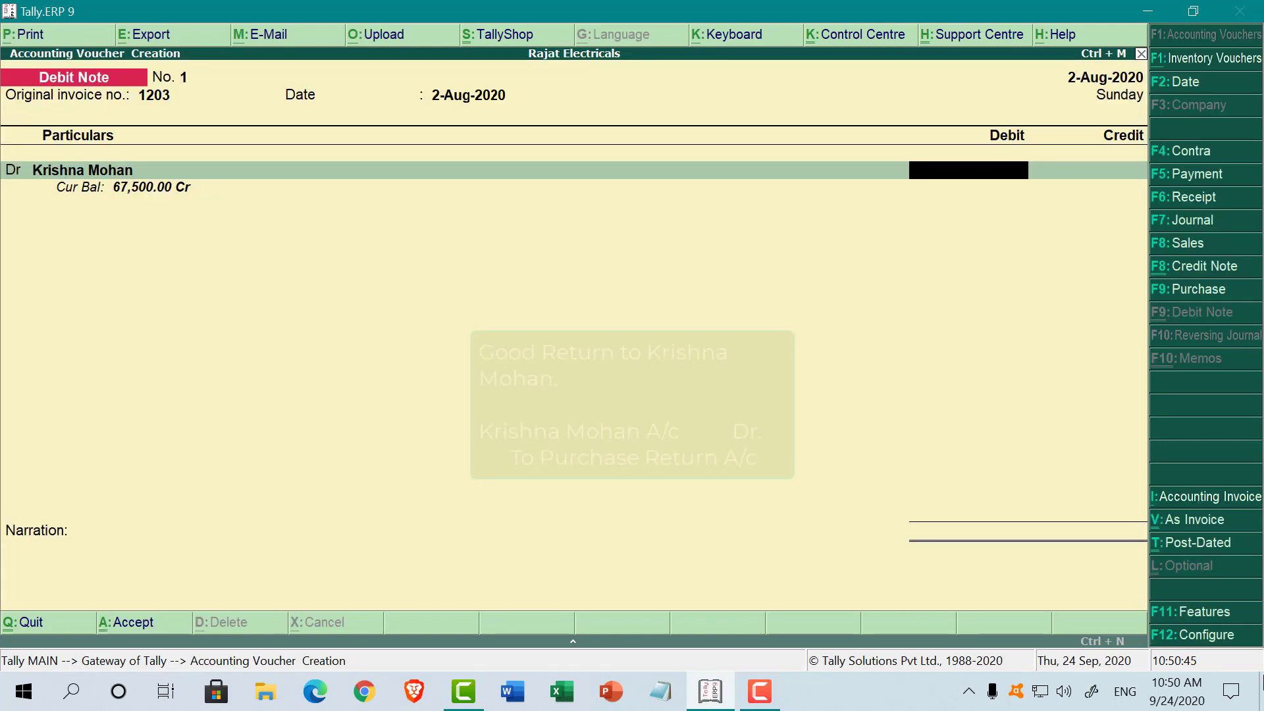
pyautogui.write('2')
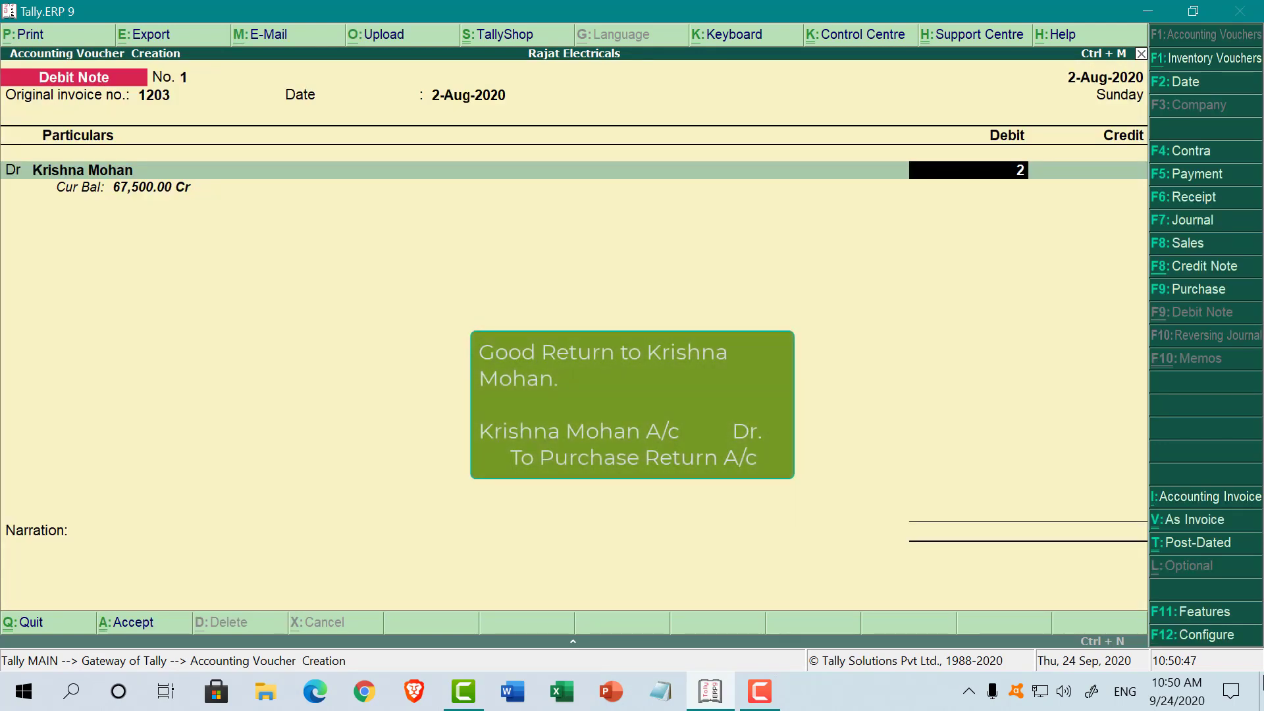
pyautogui.write('0000')
pyautogui.press('Return')
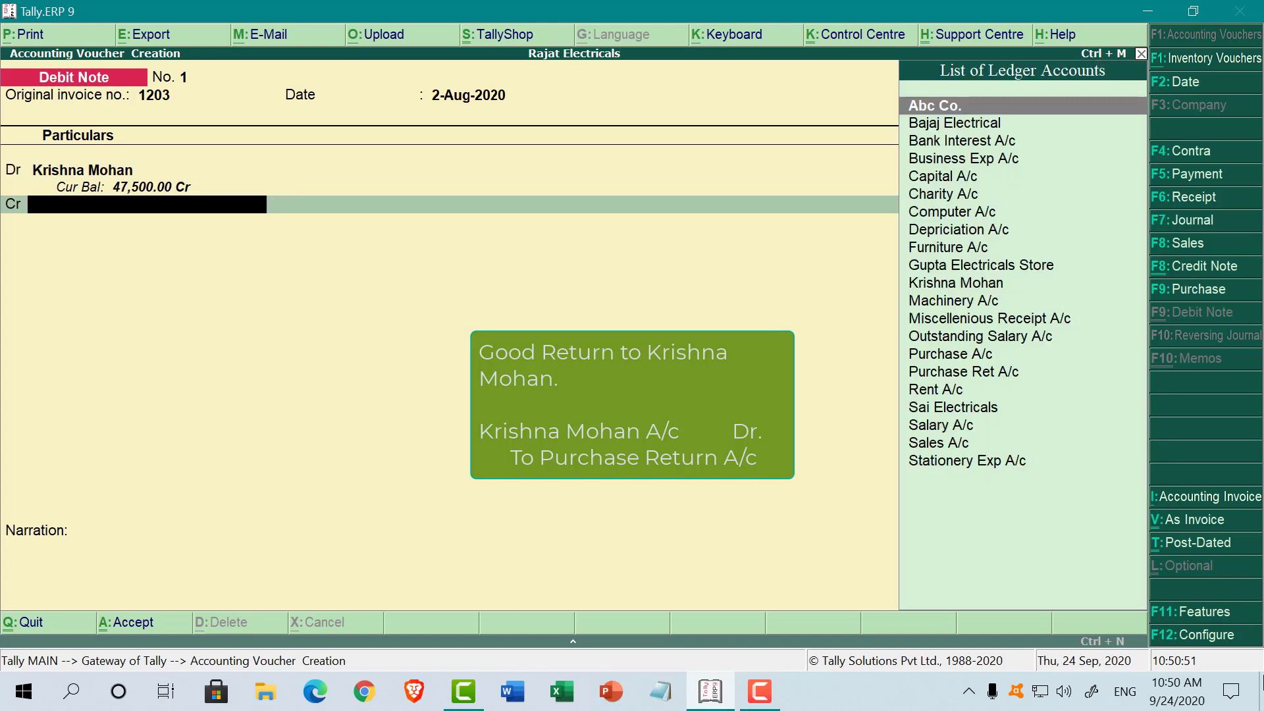
pyautogui.write('P')
pyautogui.press('Down')
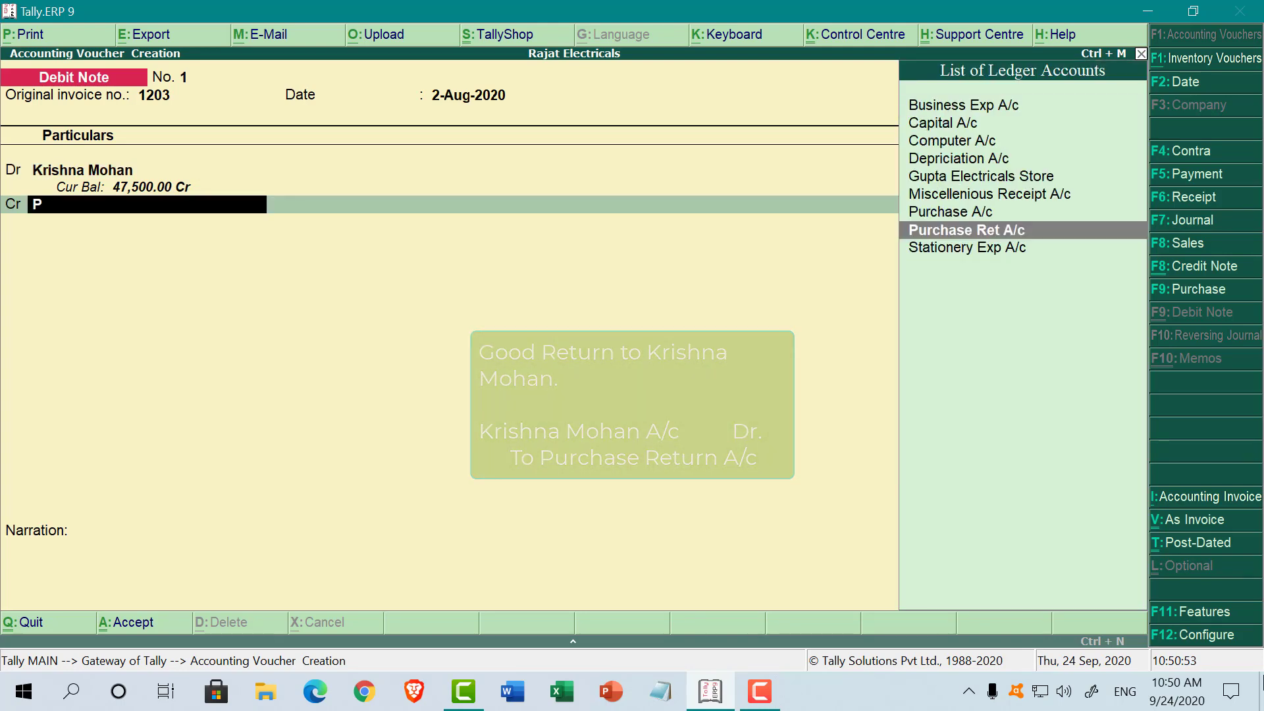
# Credit Purchase Ret A/c with 20,000, skipping inventory allocation
pyautogui.press('Return')
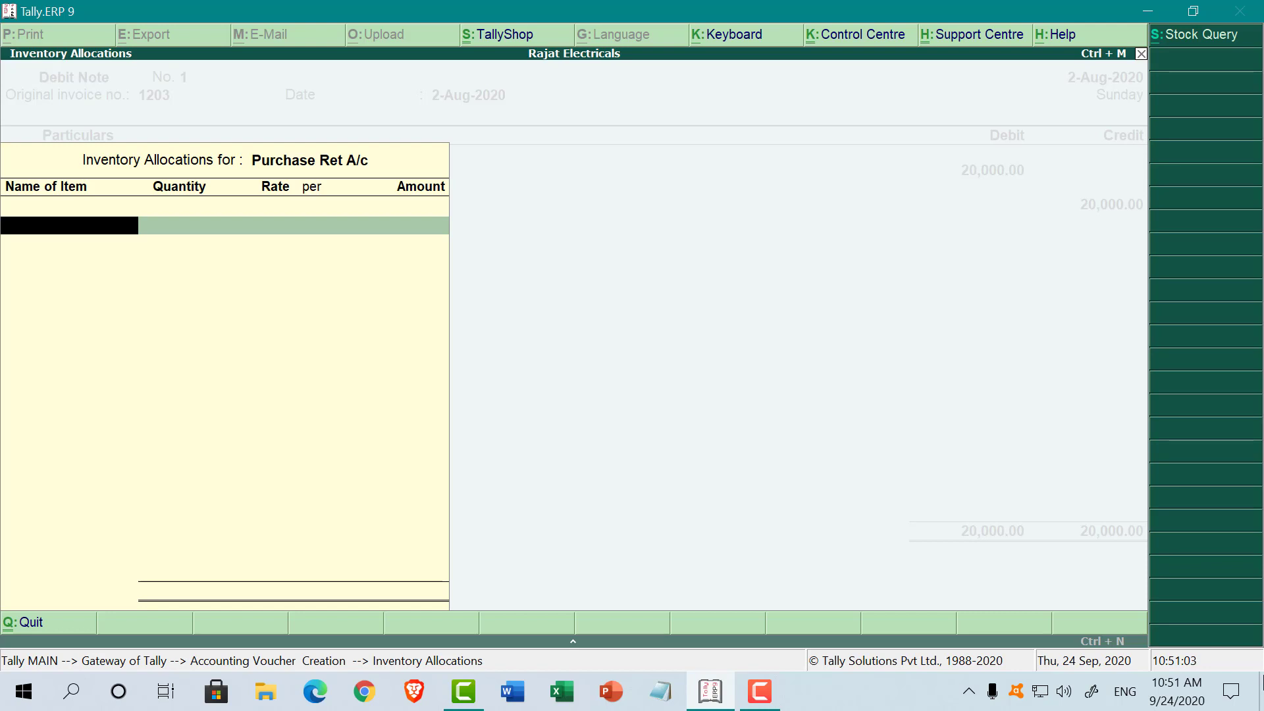
pyautogui.press('Return')
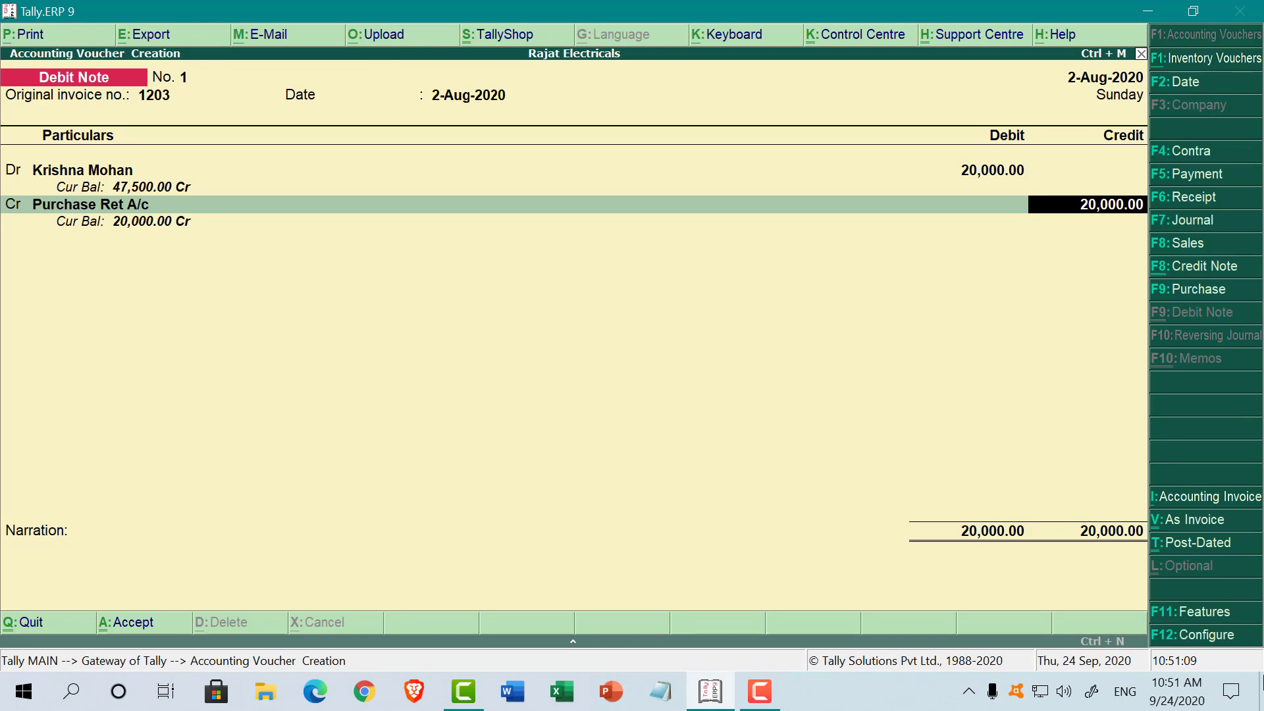
pyautogui.press('Return')
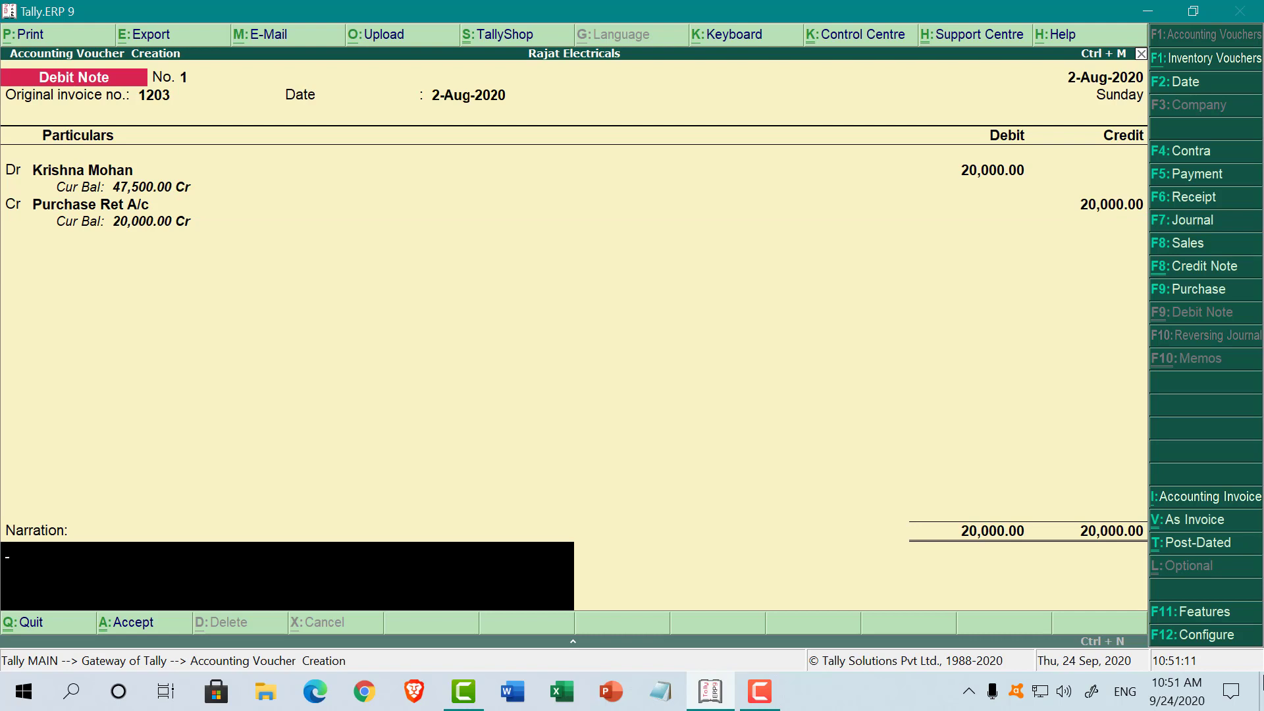
pyautogui.write('p')
pyautogui.press('BackSpace')
pyautogui.write('goods return to kridhna mohan')
pyautogui.press('Return')
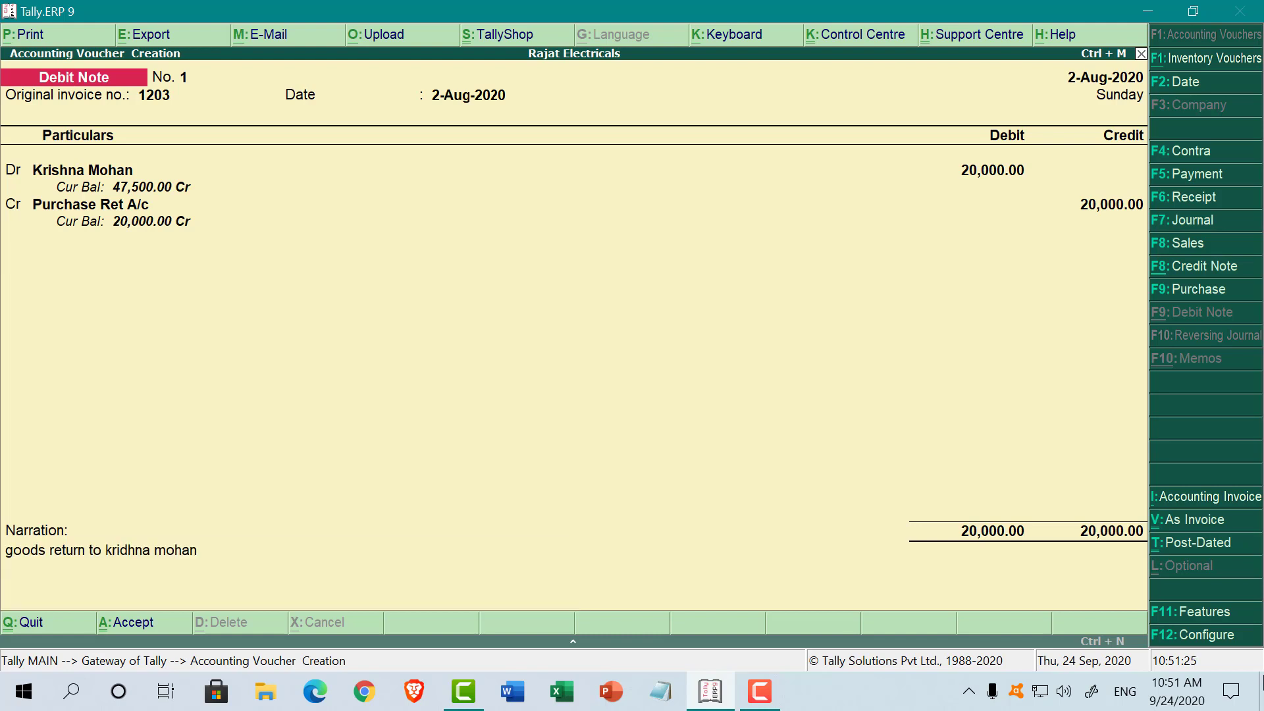
# Save debit note No. 1
pyautogui.press('Return')
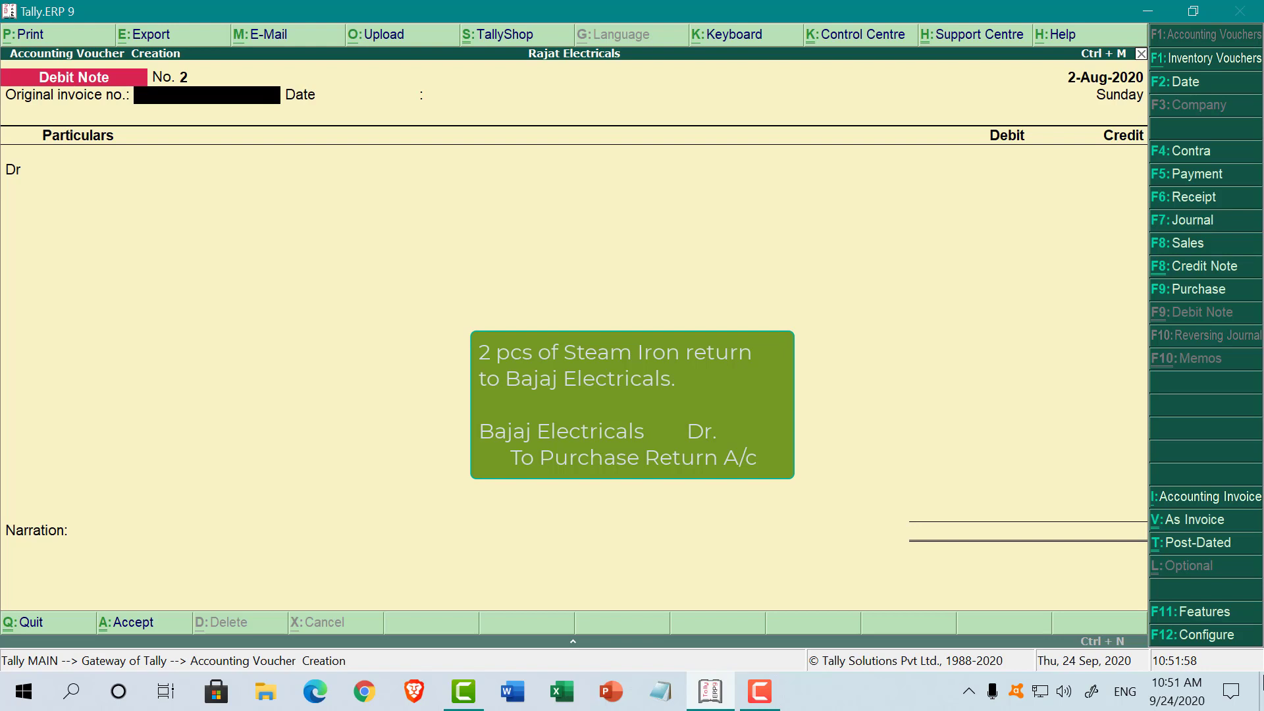
# Switch the new debit note No. 2 to item-invoice mode
pyautogui.hotkey('ctrl', 'v')
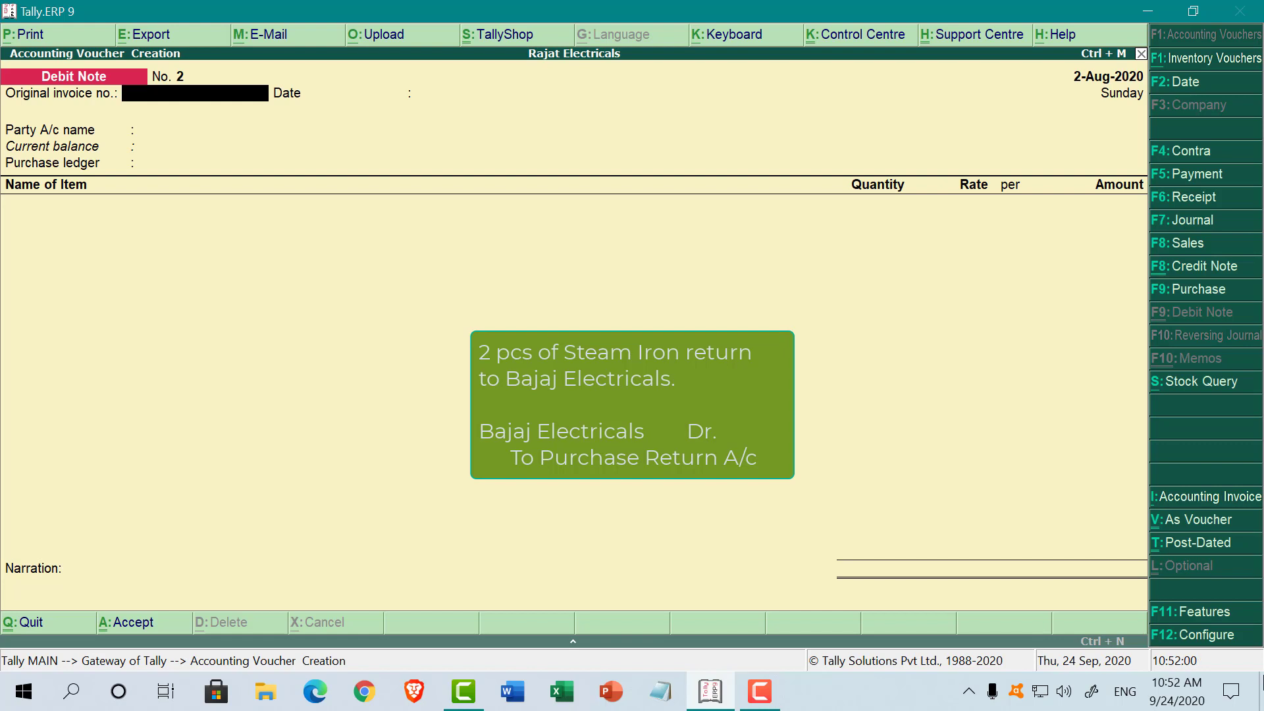
# Enter original invoice 1452 dated 2-Aug-2020 with Bajaj Electrical as the party
pyautogui.write('1452')
pyautogui.press('Return')
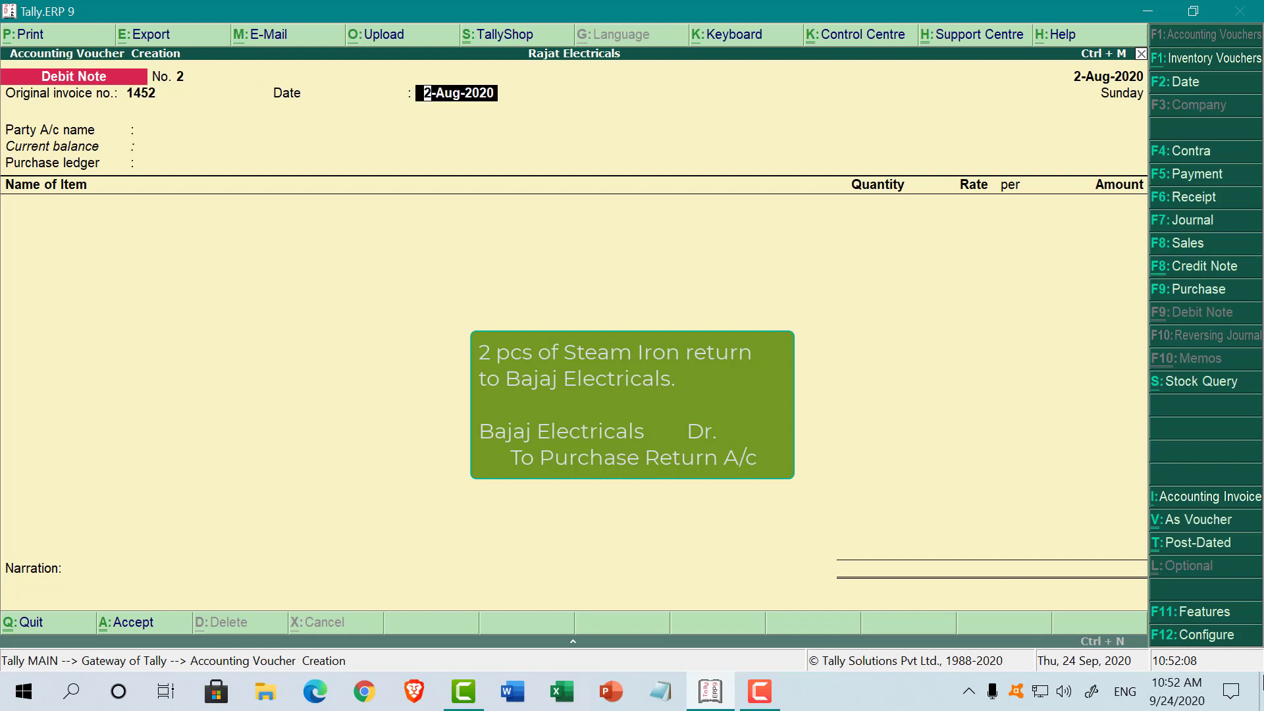
pyautogui.press('Return')
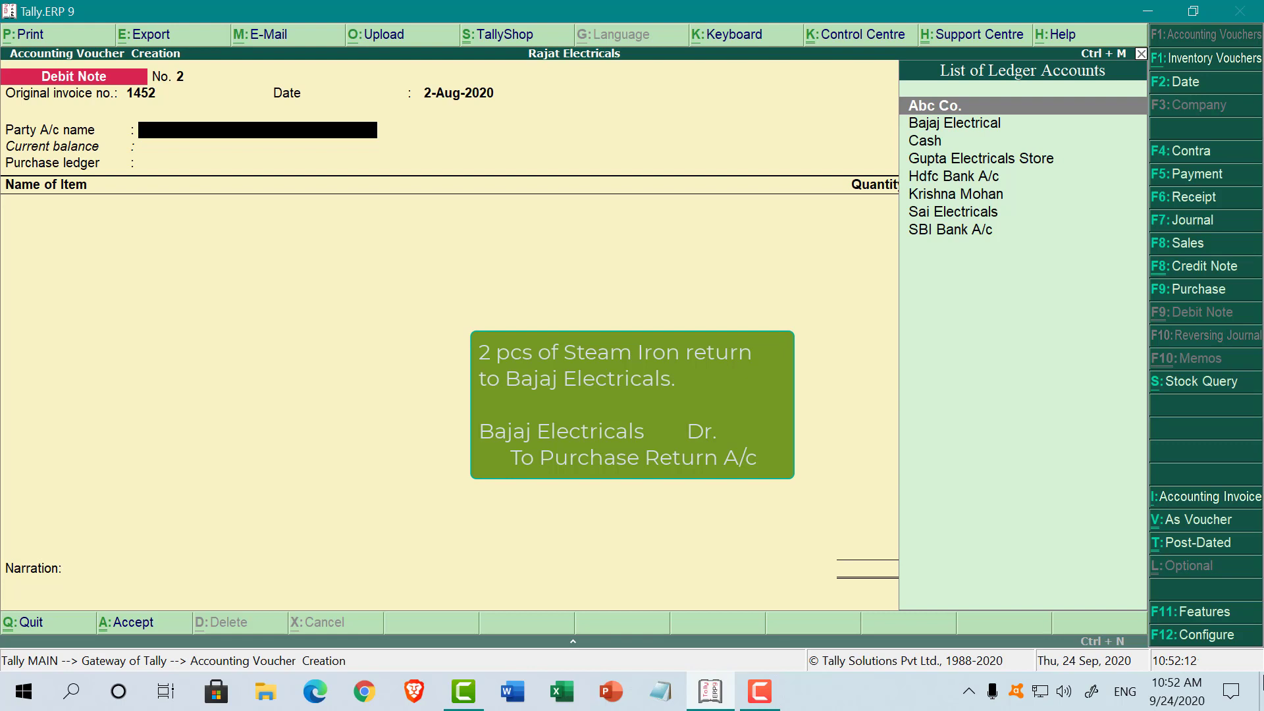
pyautogui.write('B')
pyautogui.press('Return')
pyautogui.press('Return')
pyautogui.press('Return')
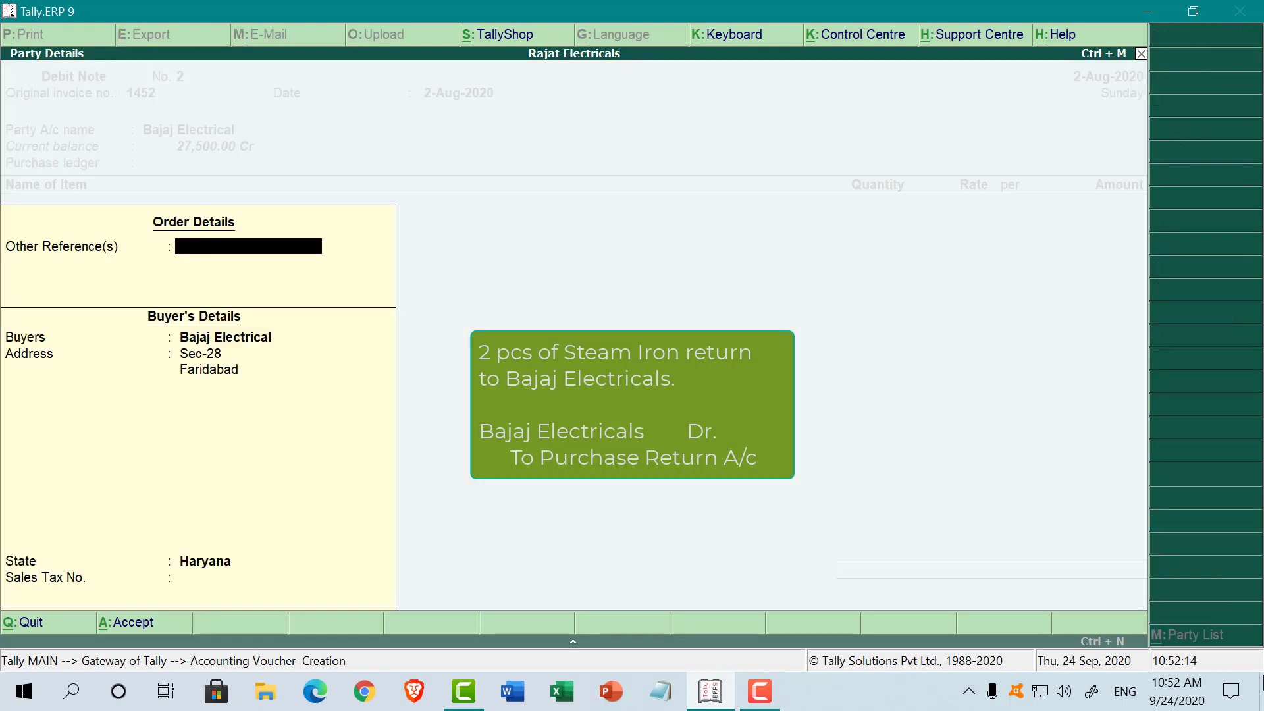
pyautogui.press('Return')
pyautogui.press('Return')
pyautogui.press('Return')
pyautogui.press('Return')
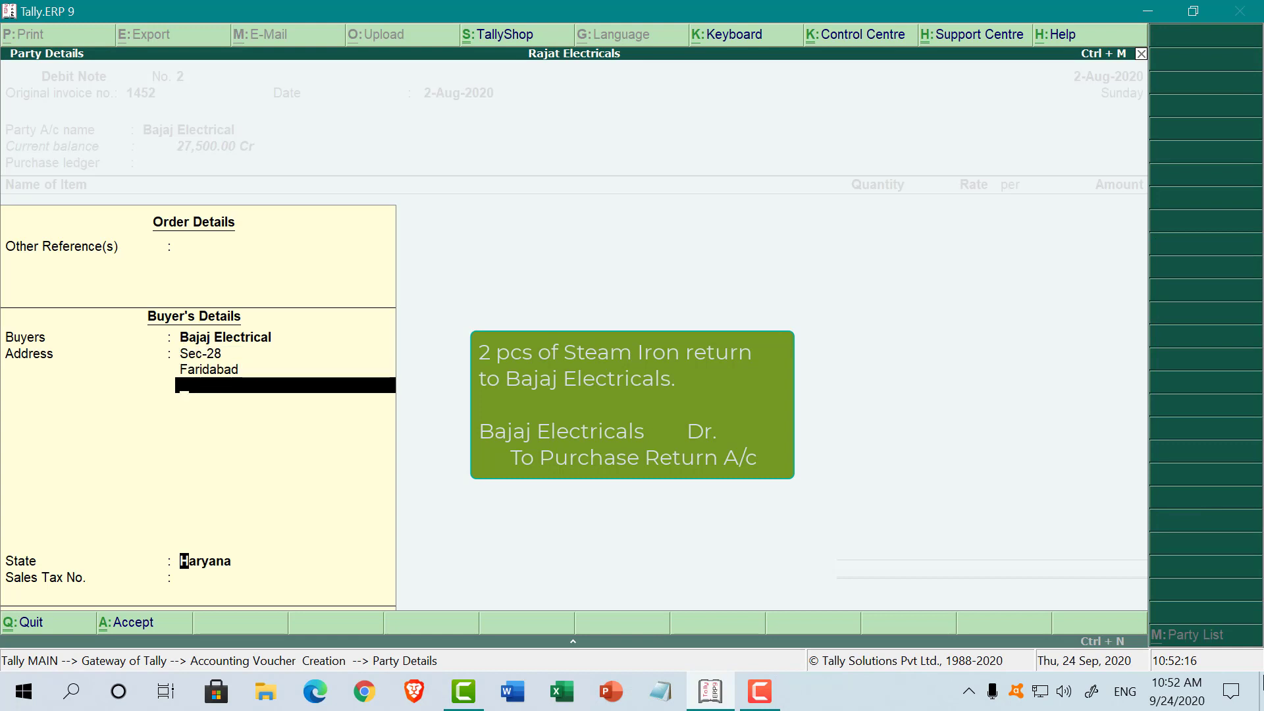
pyautogui.press('Return')
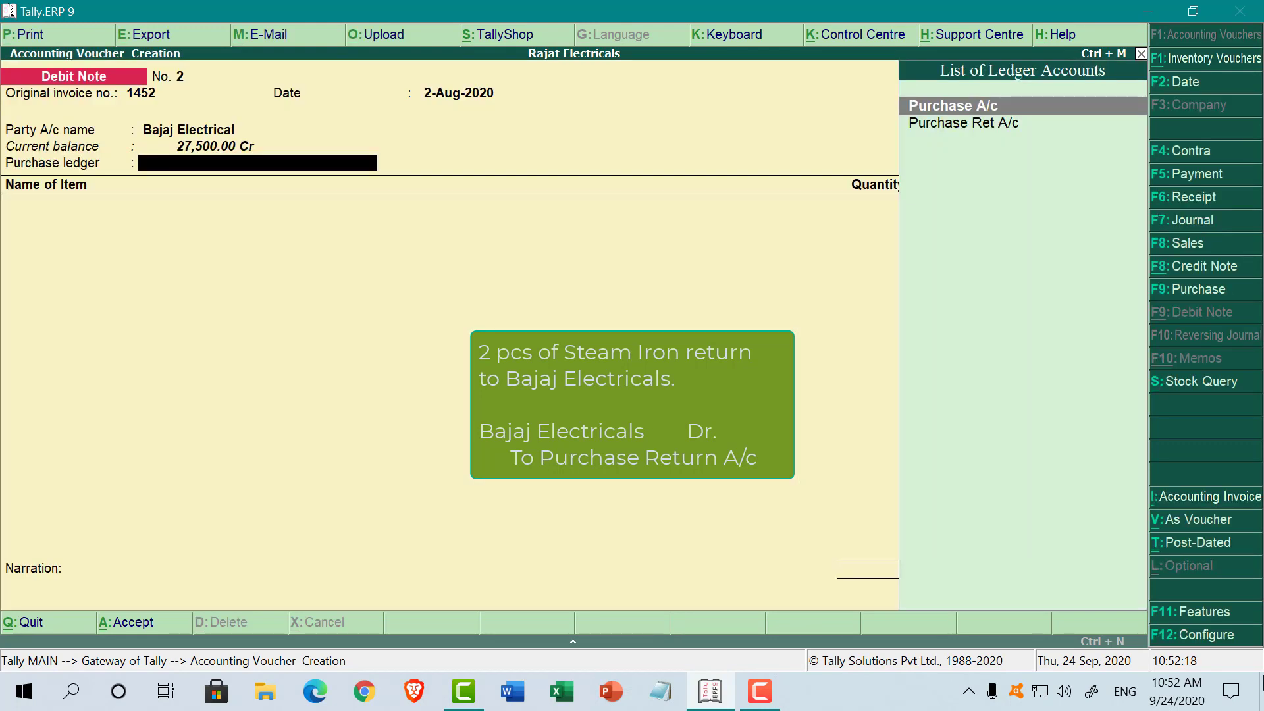
# Use Purchase Ret A/c, return 2 Steam Irons at 1,500, and save the note
pyautogui.write('P')
pyautogui.press('Down')
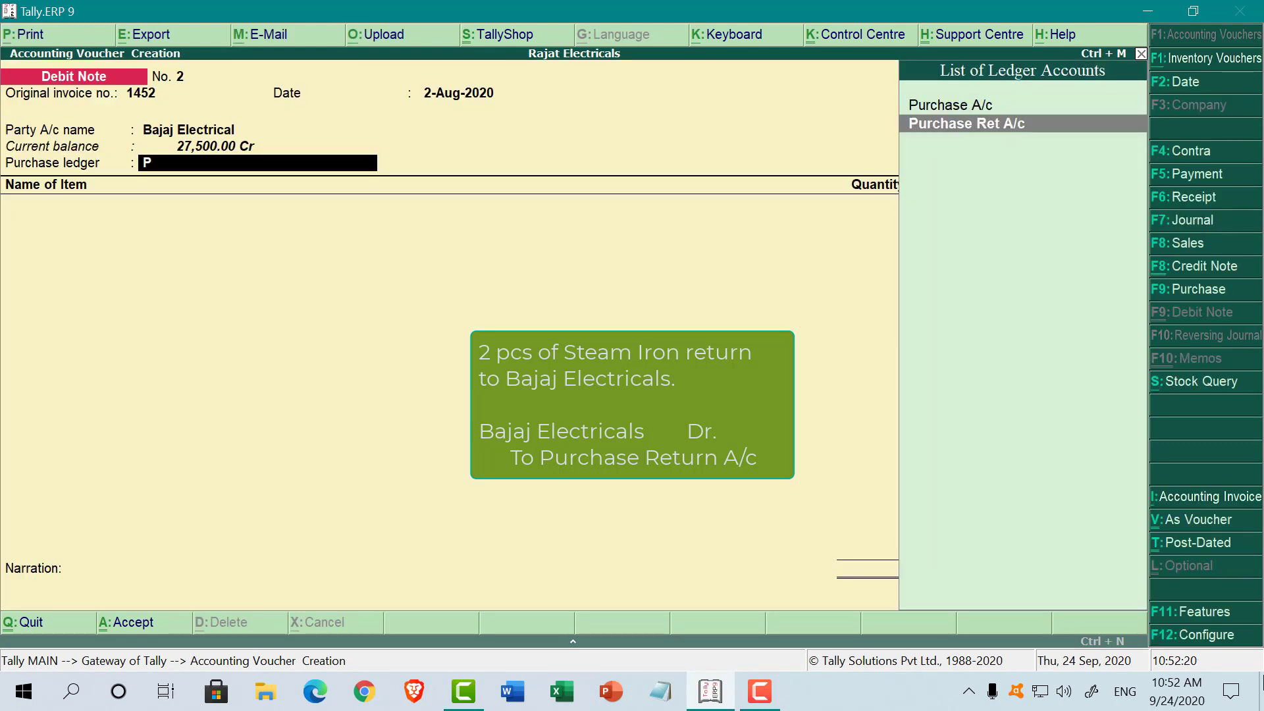
pyautogui.press('Return')
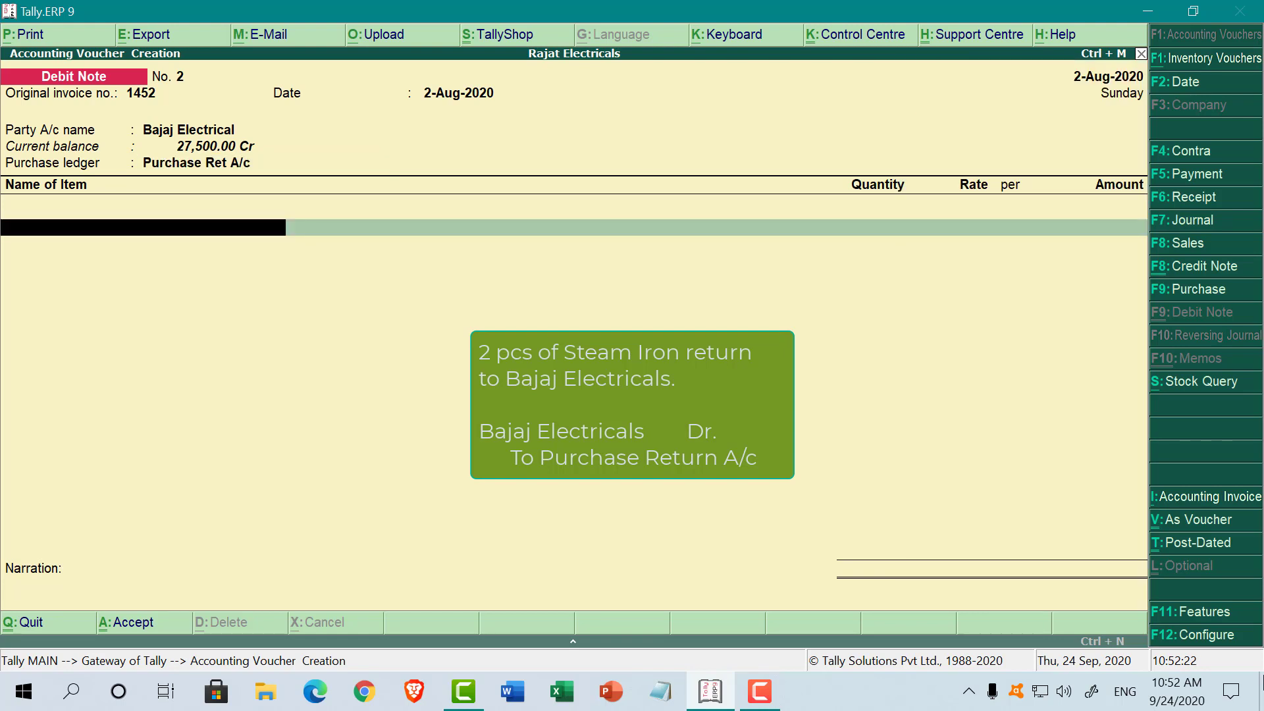
pyautogui.write('Ste')
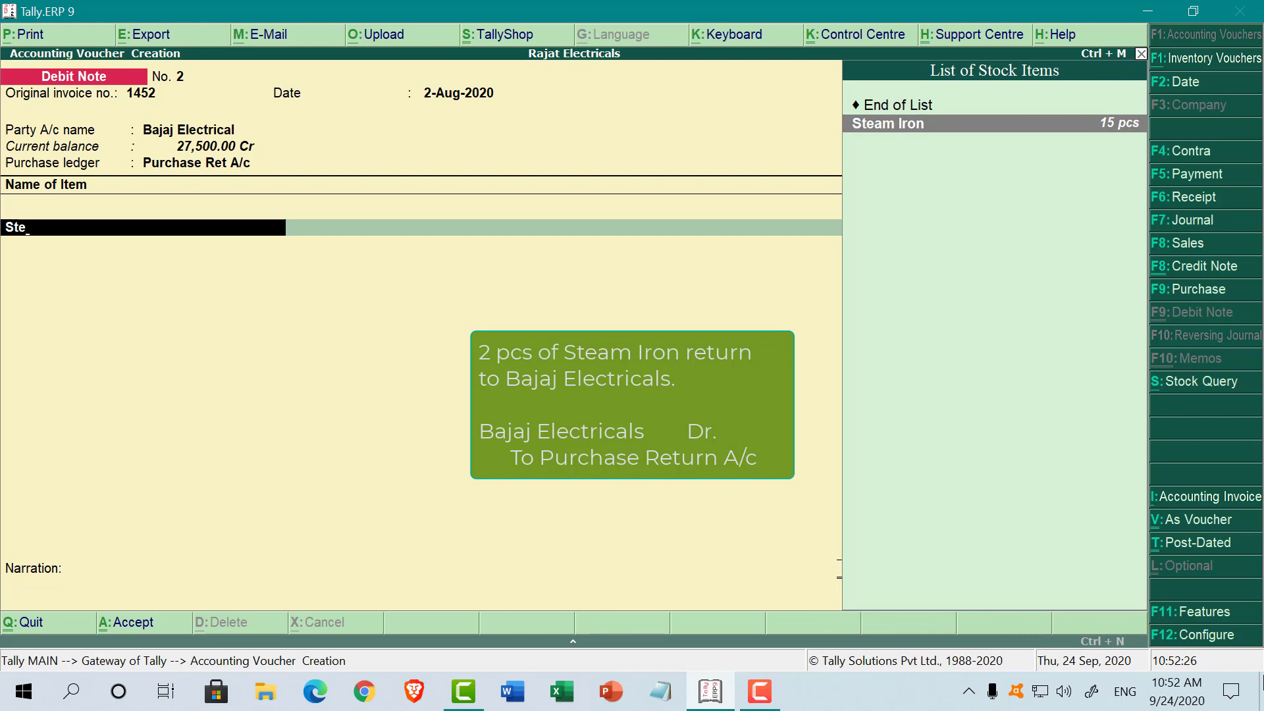
pyautogui.press('Return')
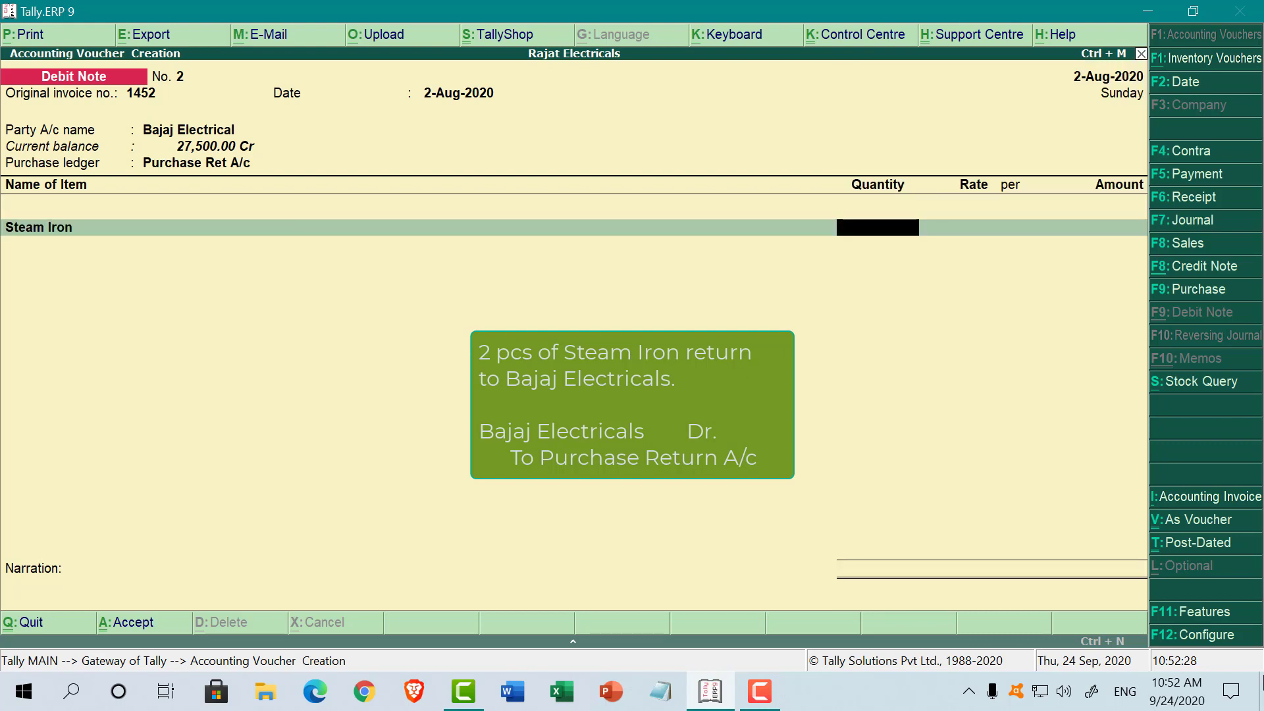
pyautogui.write('2')
pyautogui.press('Return')
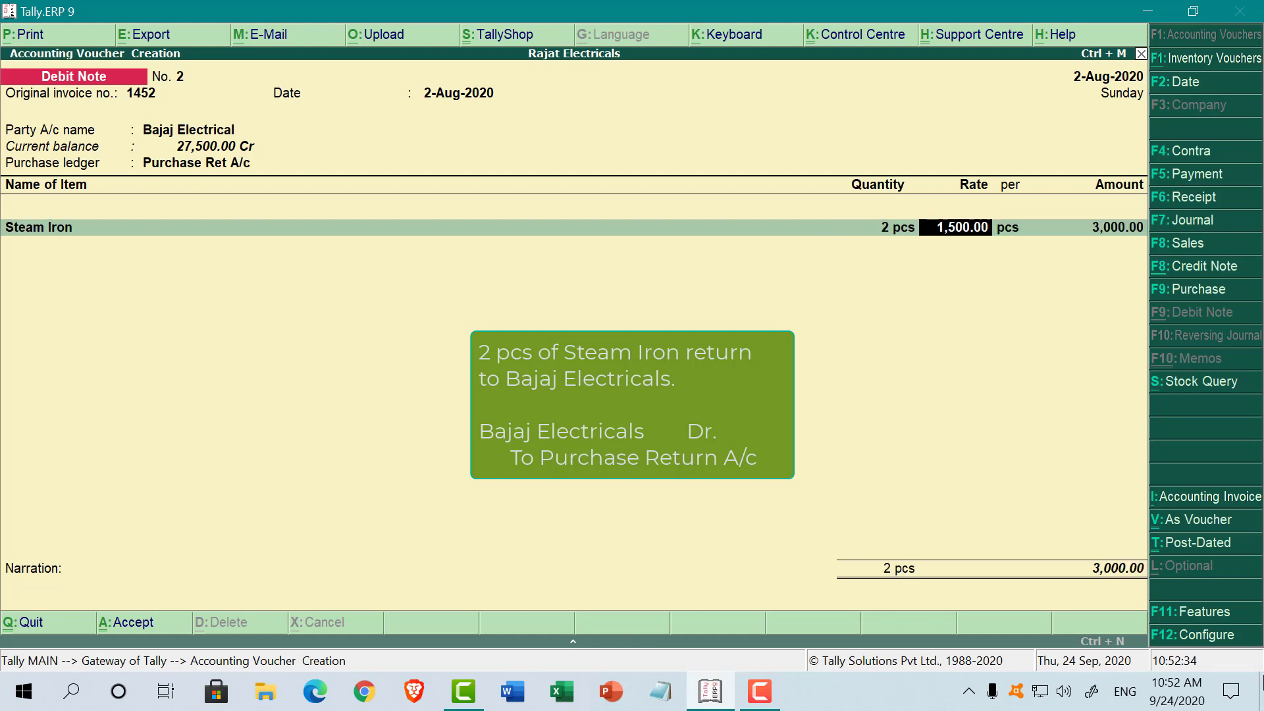
pyautogui.press('Return')
pyautogui.press('Return')
pyautogui.press('Return')
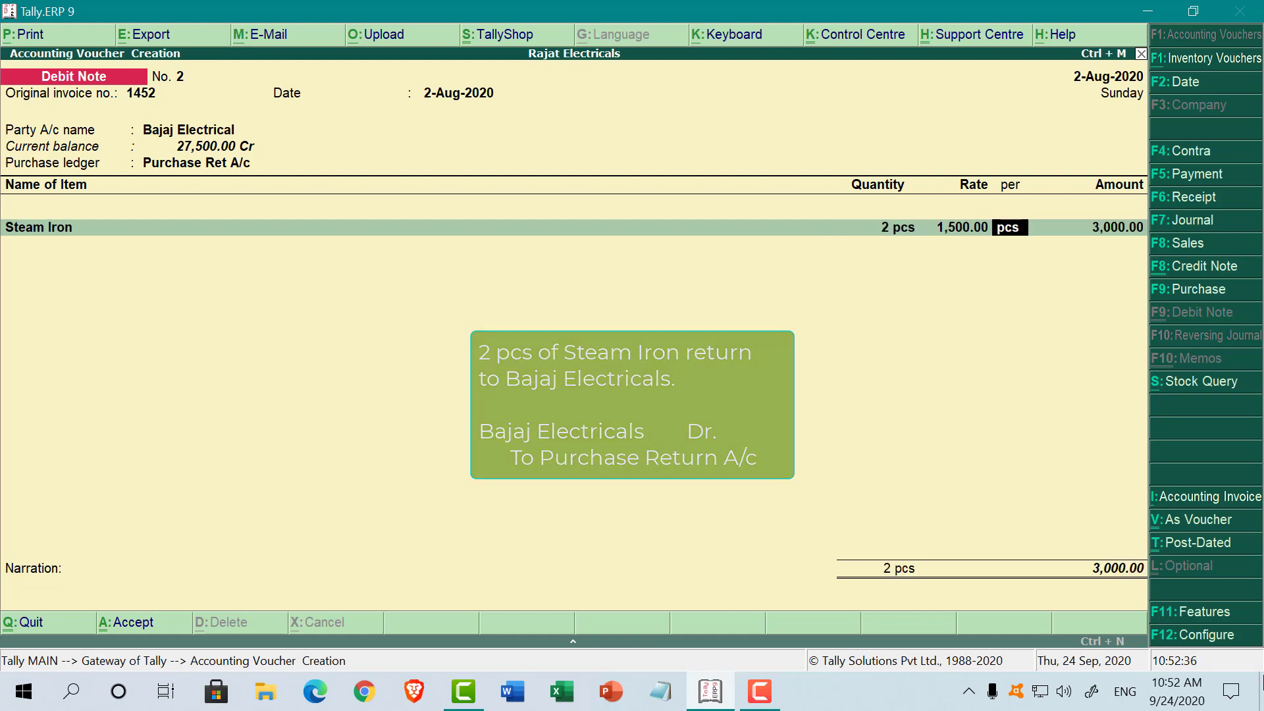
pyautogui.press('Return')
pyautogui.press('Return')
pyautogui.press('Return')
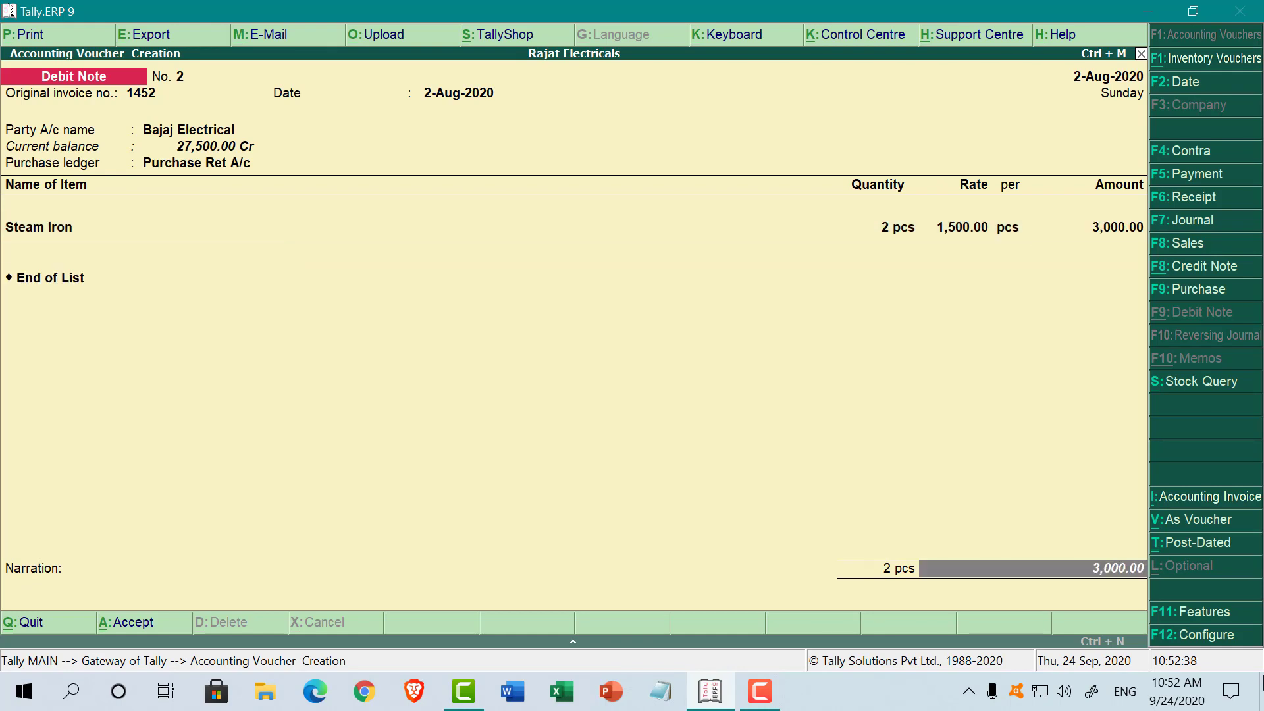
pyautogui.press('Return')
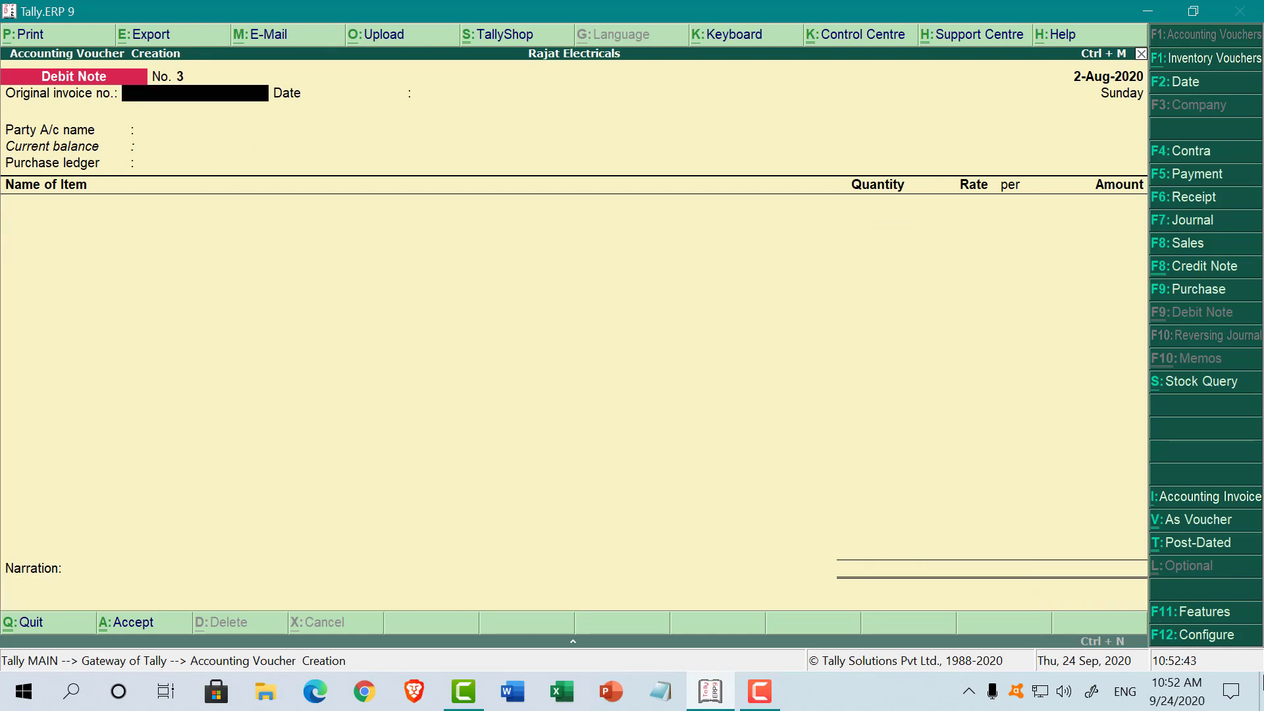